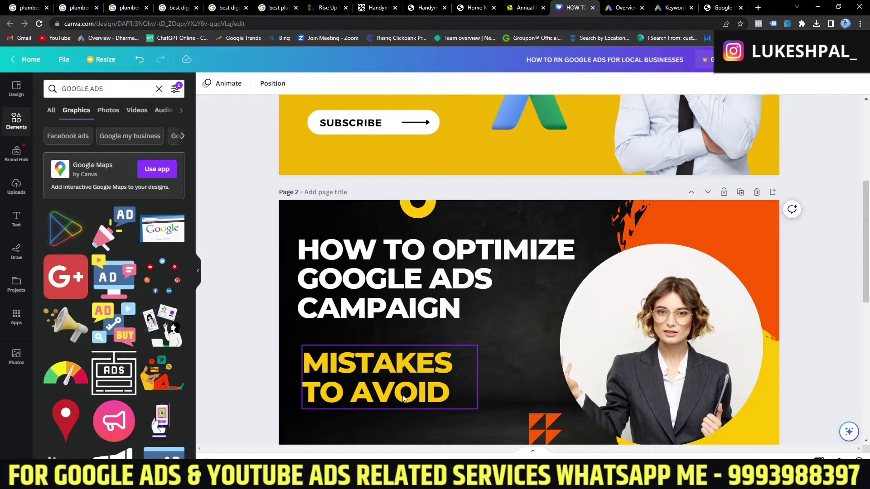
pyautogui.scroll(1, 429, 383)
pyautogui.scroll(2, 430, 380)
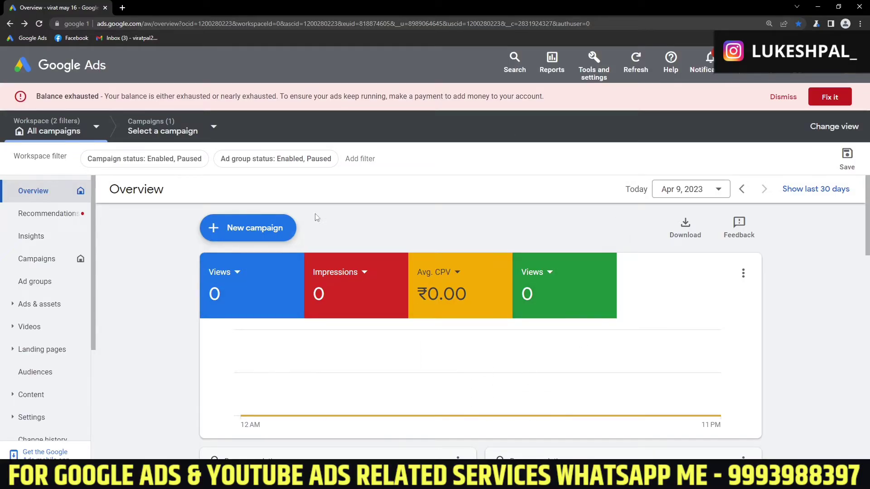
# Step: Start a new campaign in Google Ads and open the Conversions page in a separate browser tab
pyautogui.click(239, 236)
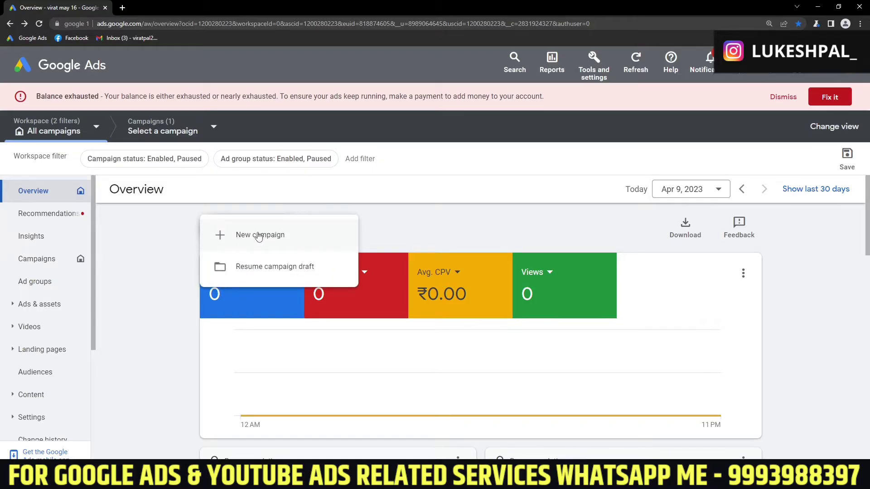
pyautogui.click(259, 235)
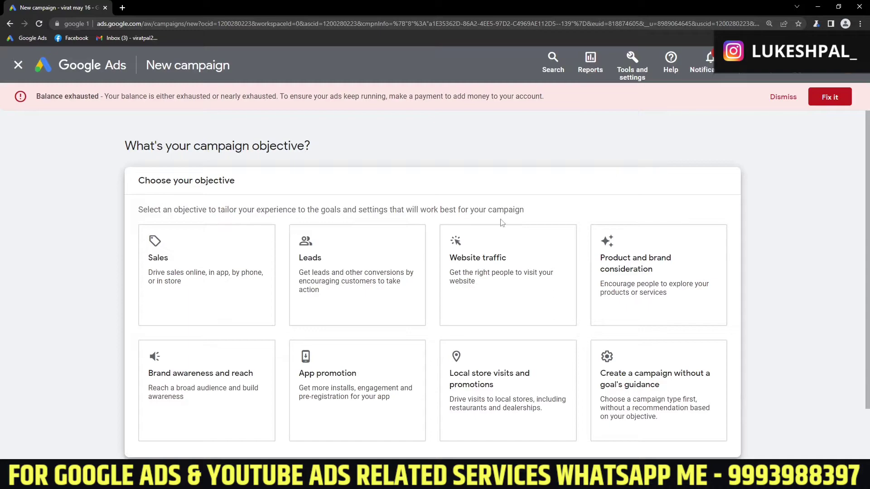
pyautogui.click(632, 60)
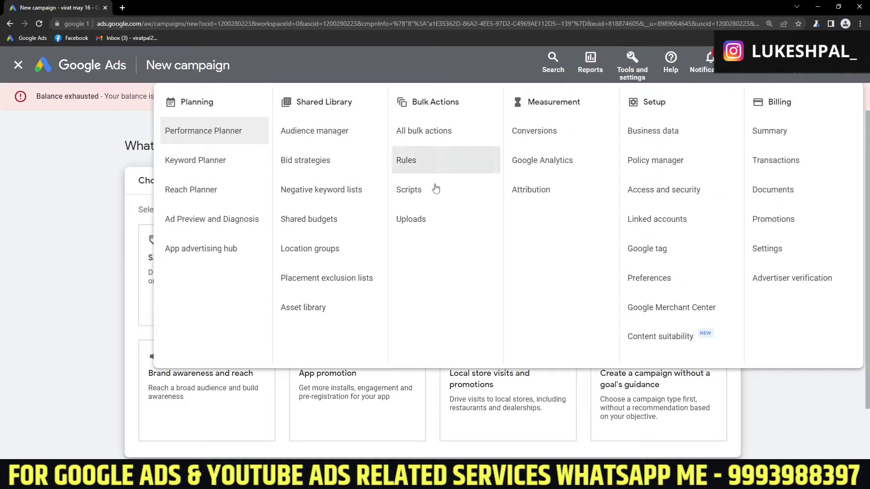
pyautogui.rightClick(534, 132)
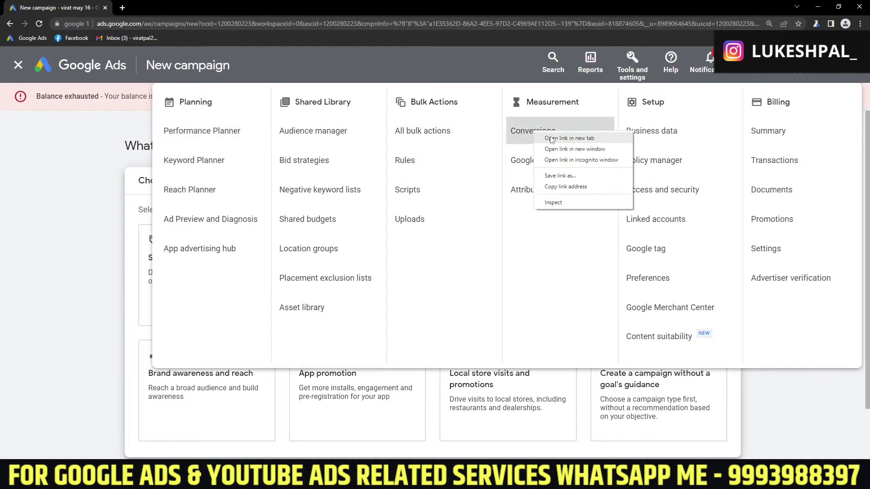
pyautogui.click(552, 138)
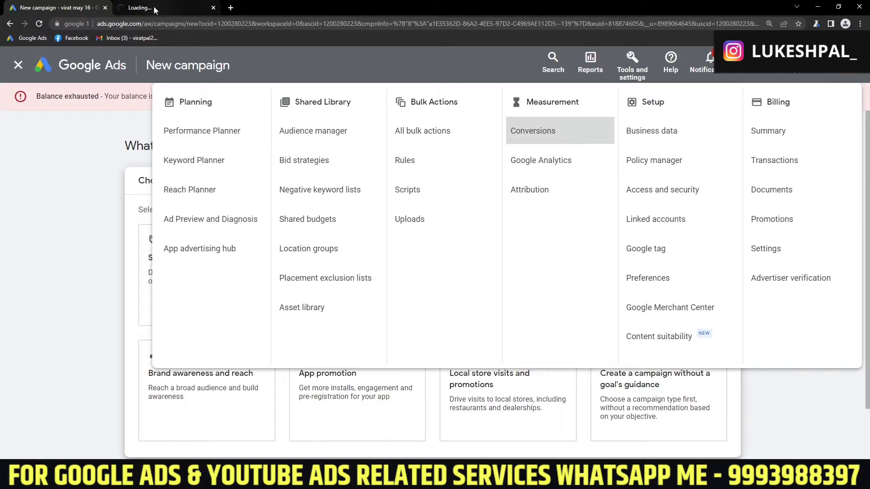
pyautogui.click(99, 171)
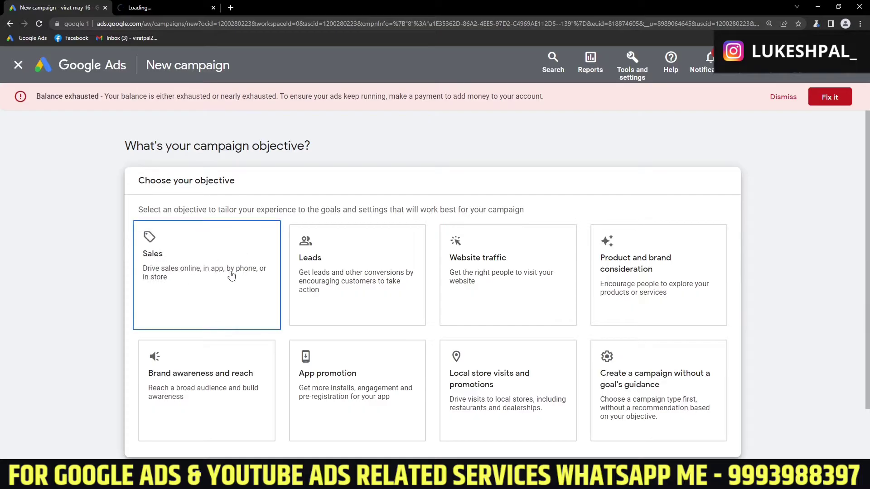
# Step: Choose to create the campaign without a goal's guidance and select Search as the campaign type
pyautogui.click(508, 277)
pyautogui.click(602, 346)
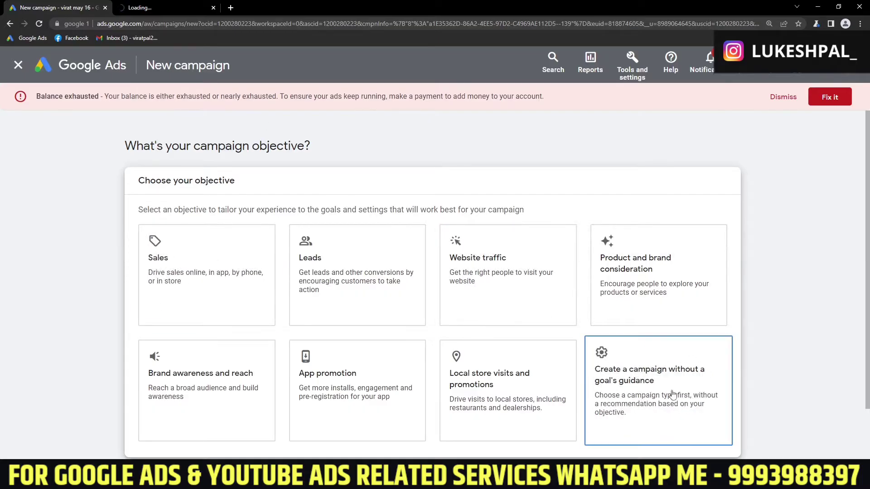
pyautogui.scroll(-1, 666, 398)
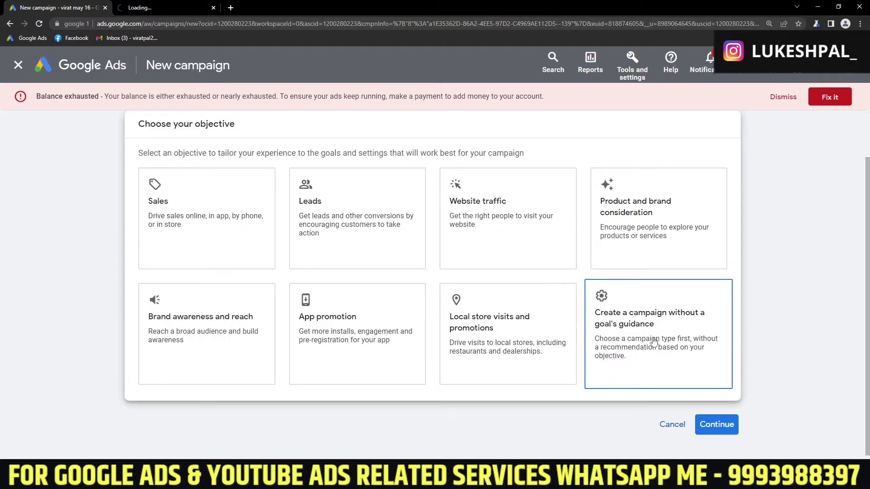
pyautogui.click(159, 211)
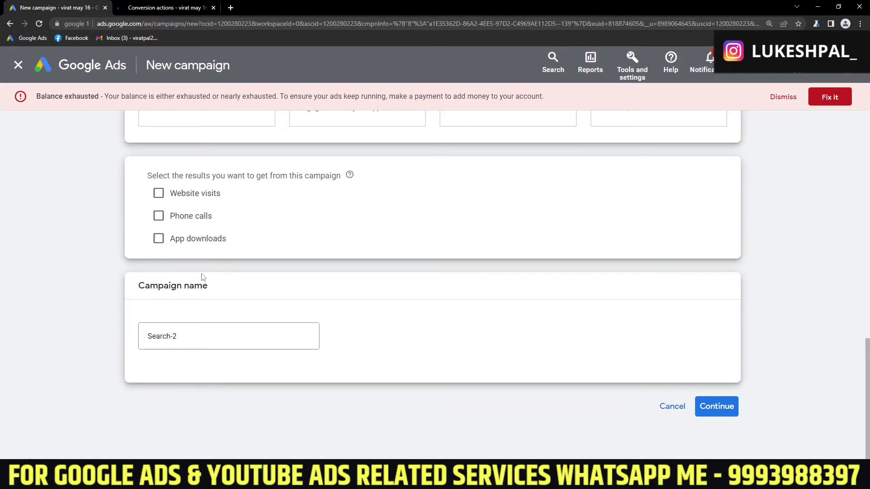
# Step: Name the campaign "plumber dubai" and start it as a new campaign instead of resuming the saved draft
pyautogui.moveTo(205, 333); pyautogui.dragTo(135, 336)
pyautogui.write('plumber dubai')
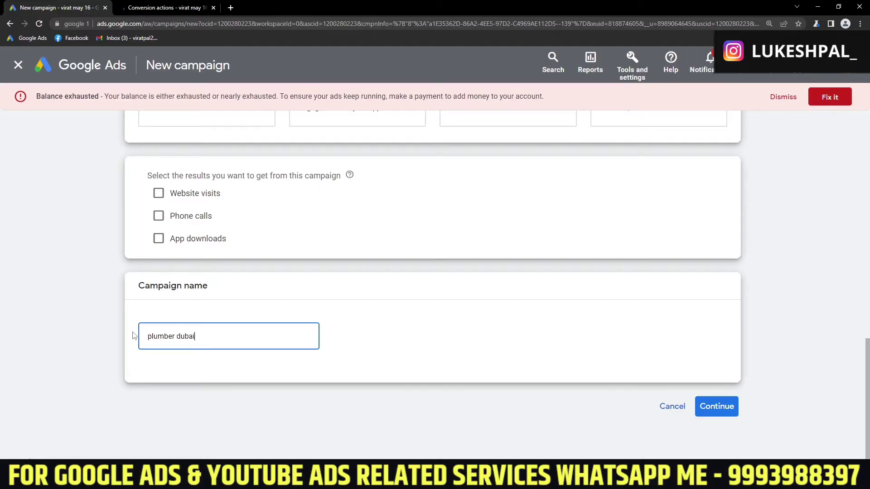
pyautogui.scroll(2, 292, 307)
pyautogui.click(163, 8)
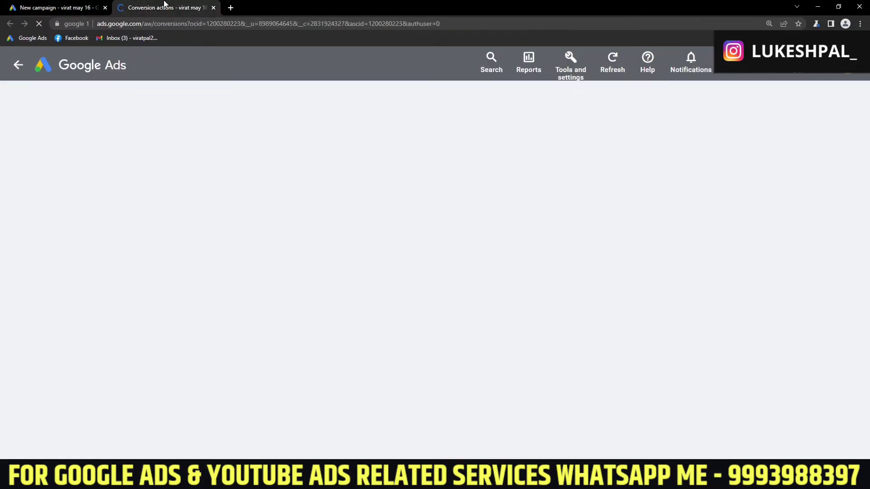
pyautogui.click(46, 6)
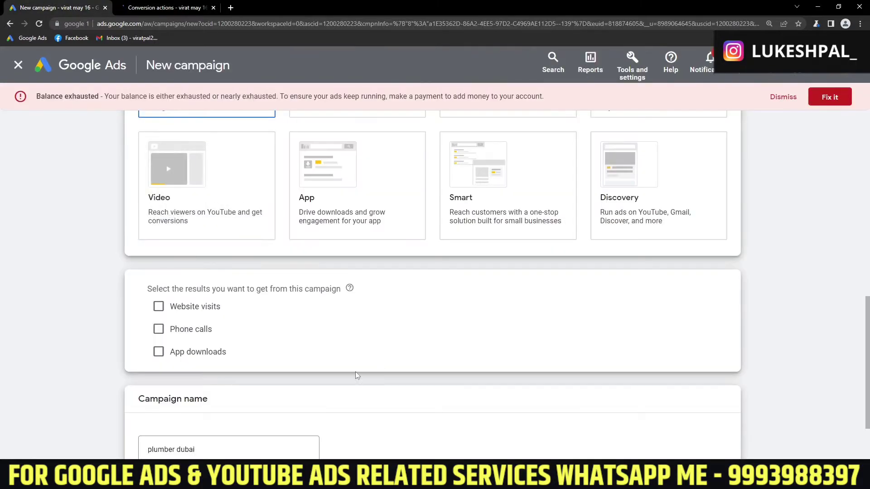
pyautogui.scroll(-2, 391, 380)
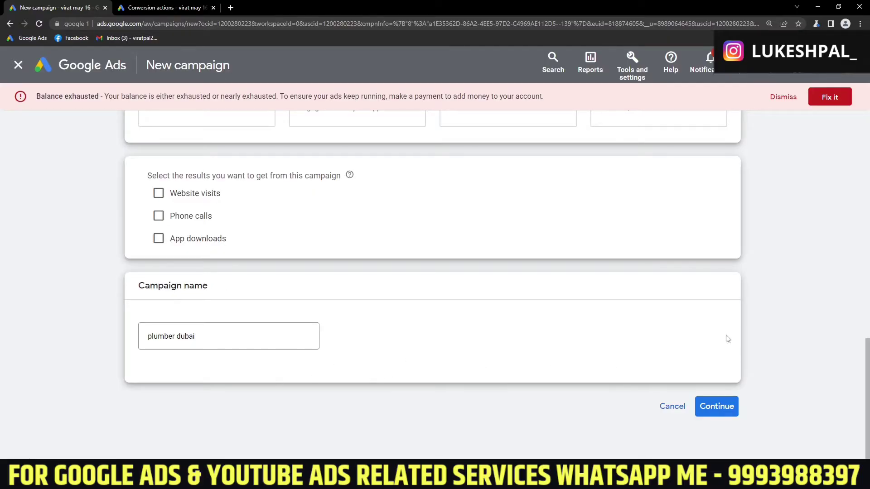
pyautogui.click(713, 410)
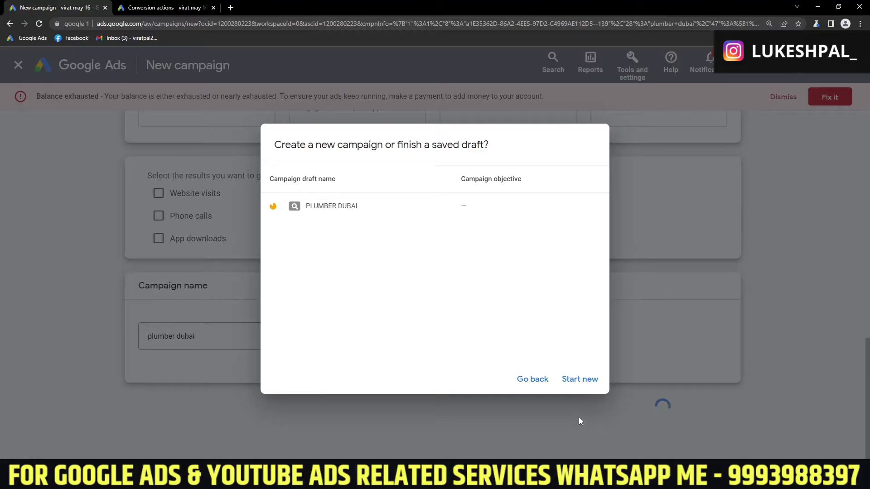
pyautogui.click(580, 380)
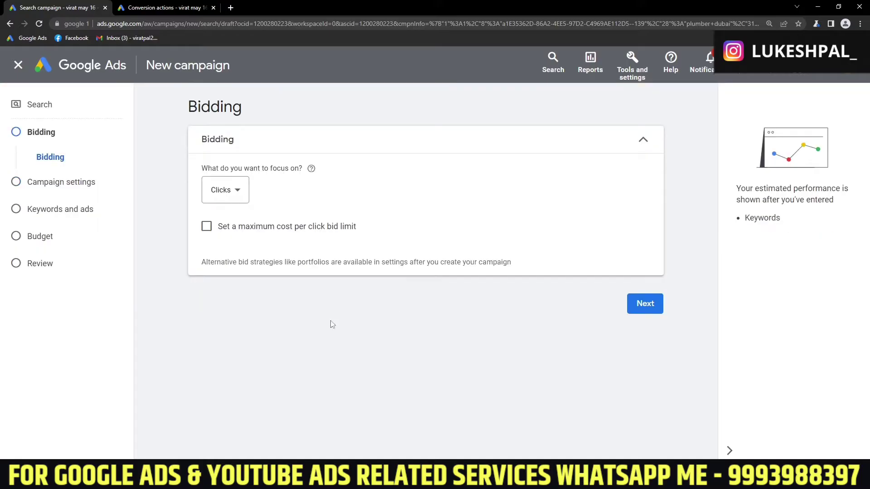
# Step: Keep the bidding focus on Clicks without a maximum bid limit and proceed to the campaign settings
pyautogui.click(236, 191)
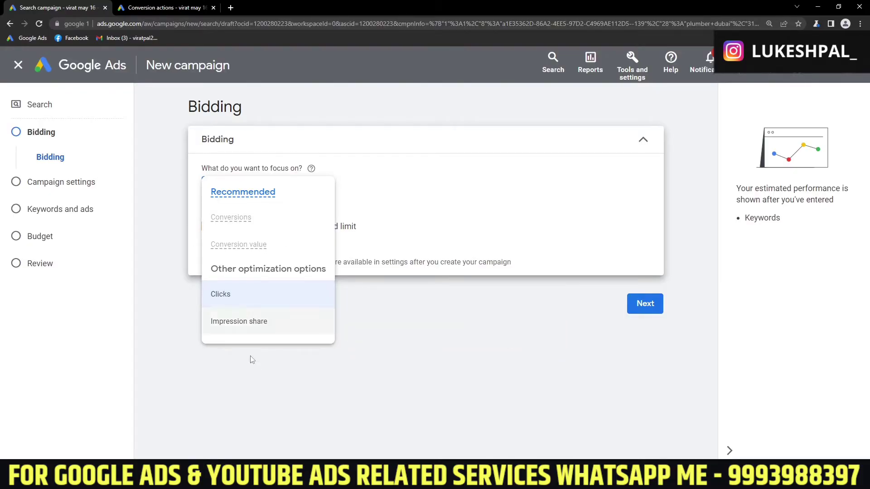
pyautogui.click(270, 300)
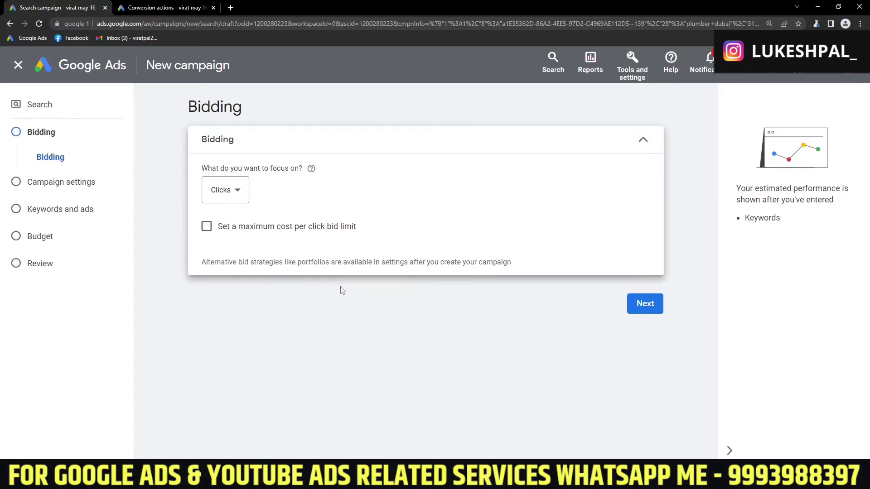
pyautogui.click(635, 307)
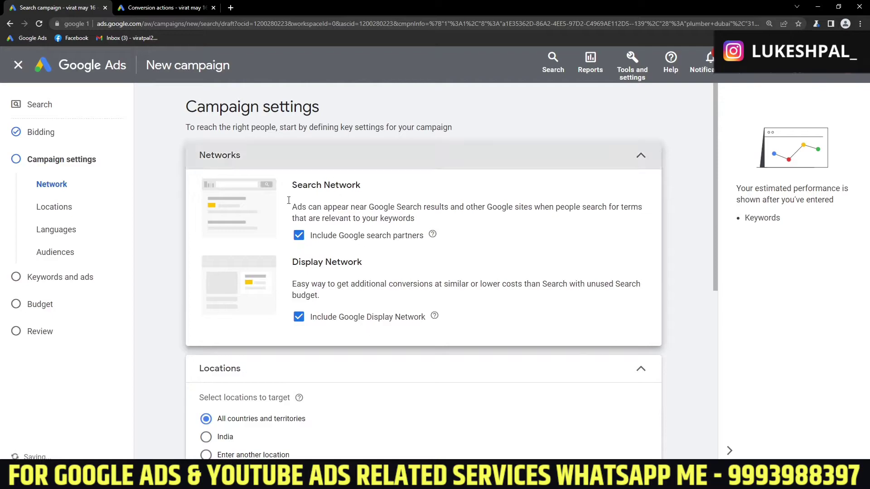
# Step: Exclude Google search partners and the Google Display Network from the campaign's networks
pyautogui.click(298, 235)
pyautogui.click(297, 317)
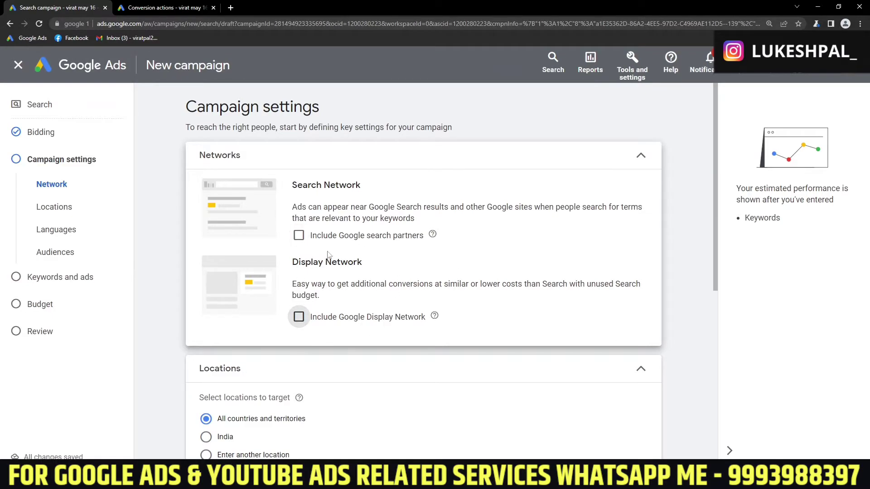
pyautogui.scroll(-1, 436, 316)
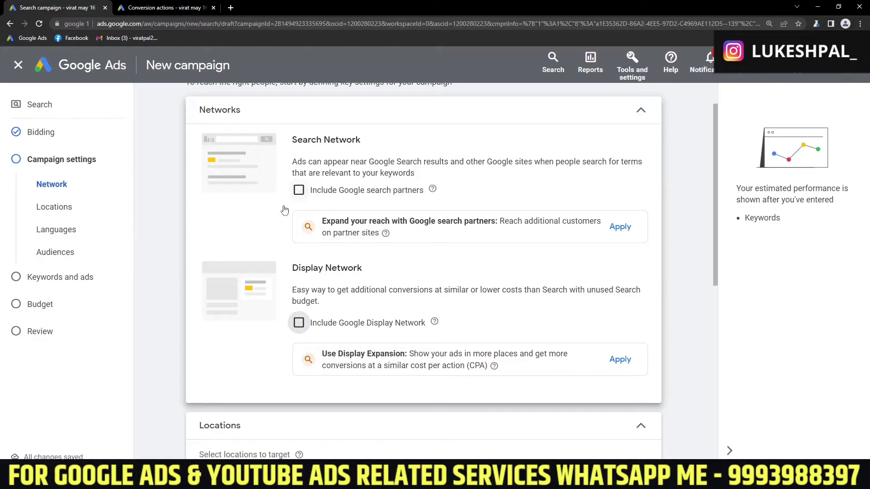
# Step: Choose to enter another location for targeting and open the advanced location search
pyautogui.scroll(-4, 539, 236)
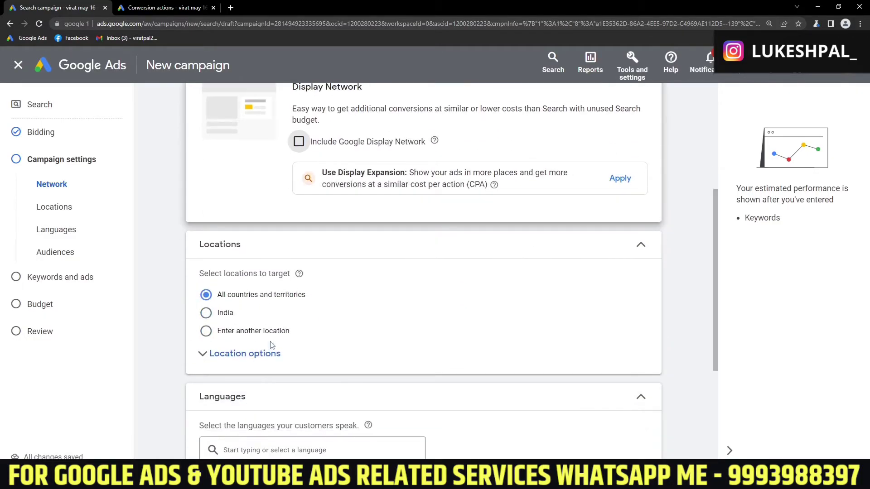
pyautogui.click(205, 331)
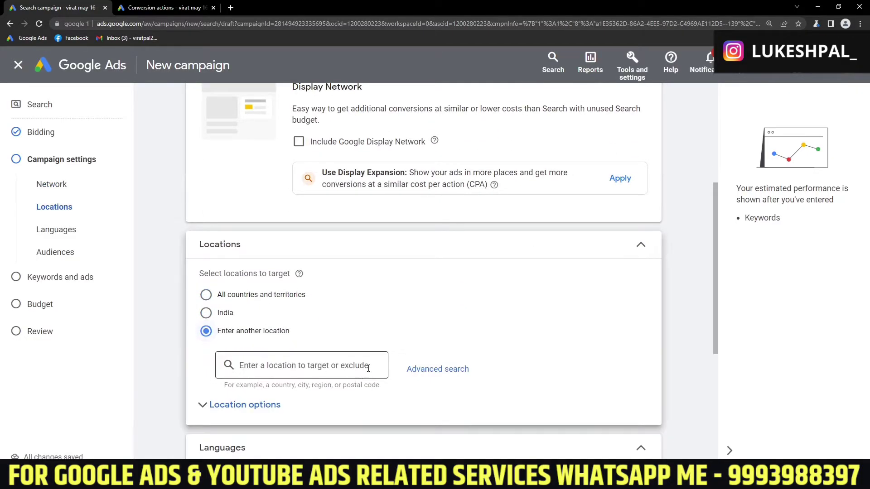
pyautogui.click(455, 373)
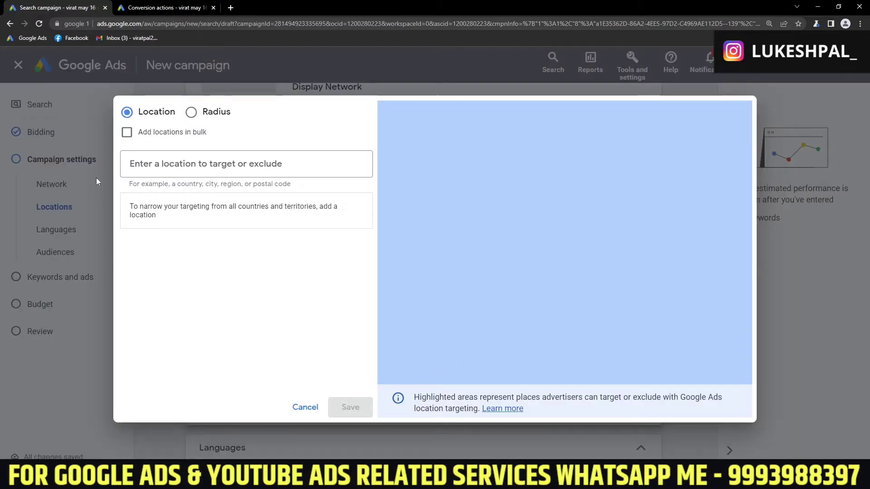
pyautogui.click(214, 169)
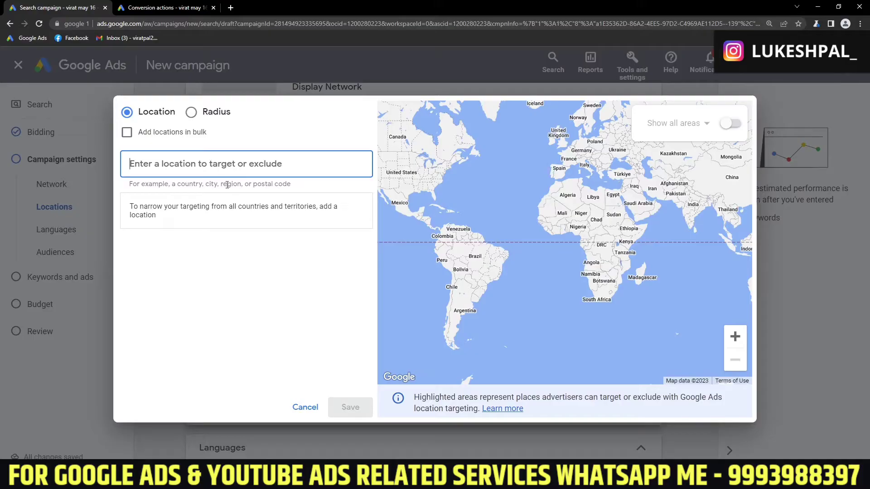
# Step: Try radius targeting by dropping a pin on the Arabian Peninsula with a 20 mi radius
pyautogui.click(192, 112)
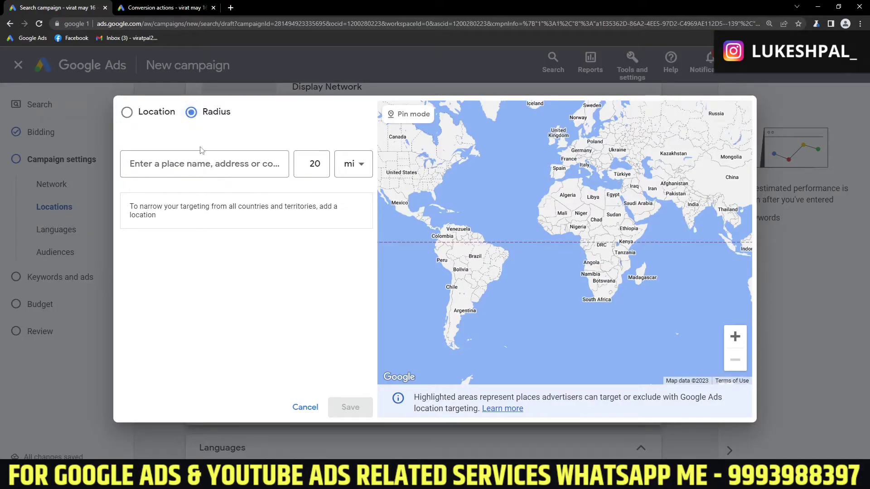
pyautogui.click(411, 114)
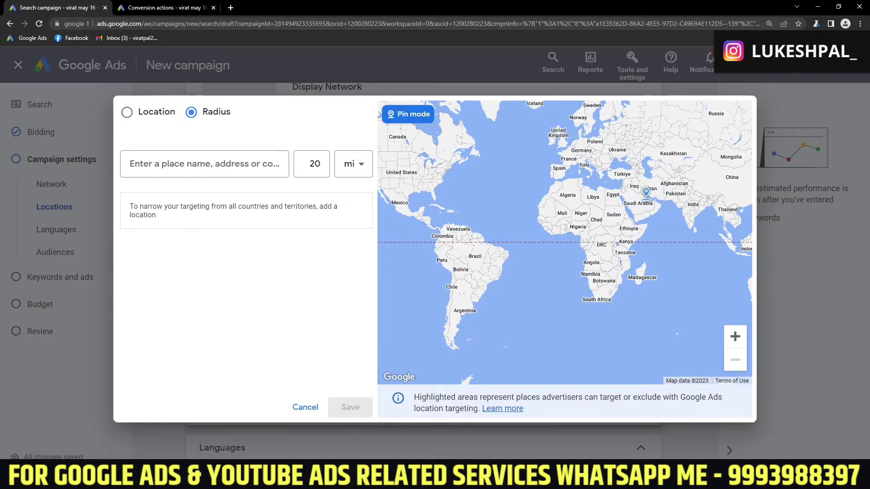
pyautogui.click(650, 201)
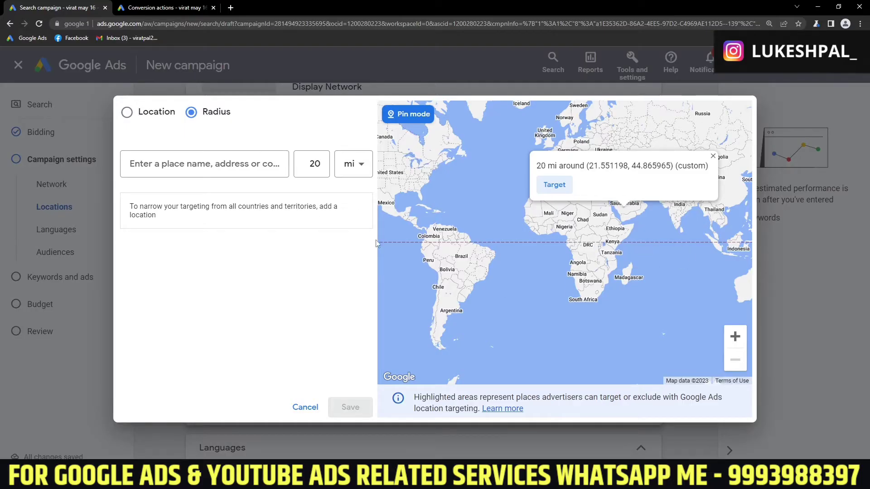
# Step: Search for "dubai" by location and target the province Dubai, United Arab Emirates
pyautogui.click(127, 112)
pyautogui.click(159, 161)
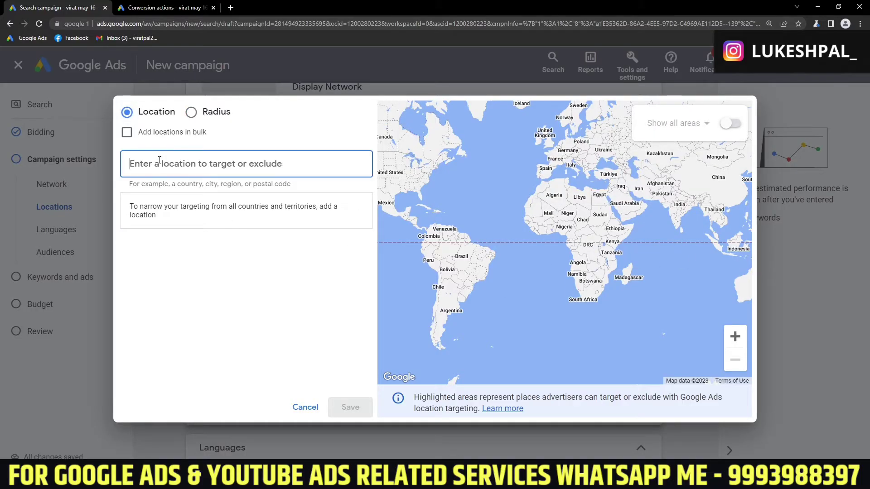
pyautogui.write('dub')
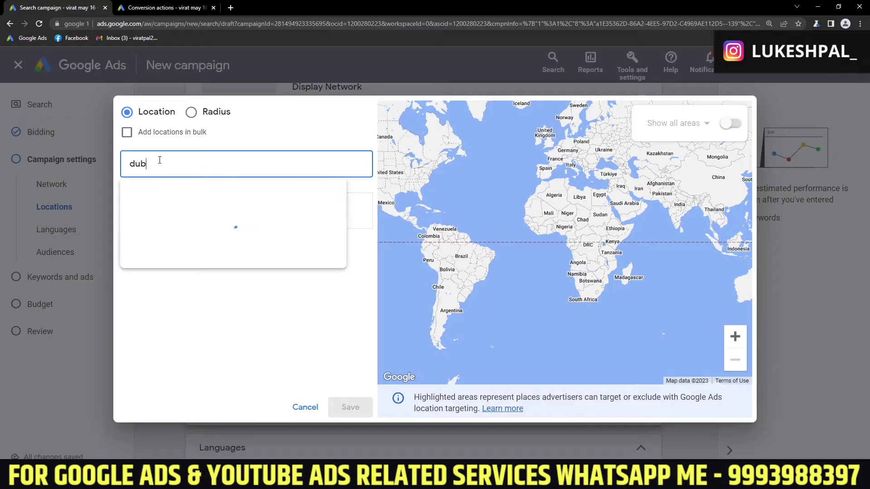
pyautogui.write('ai')
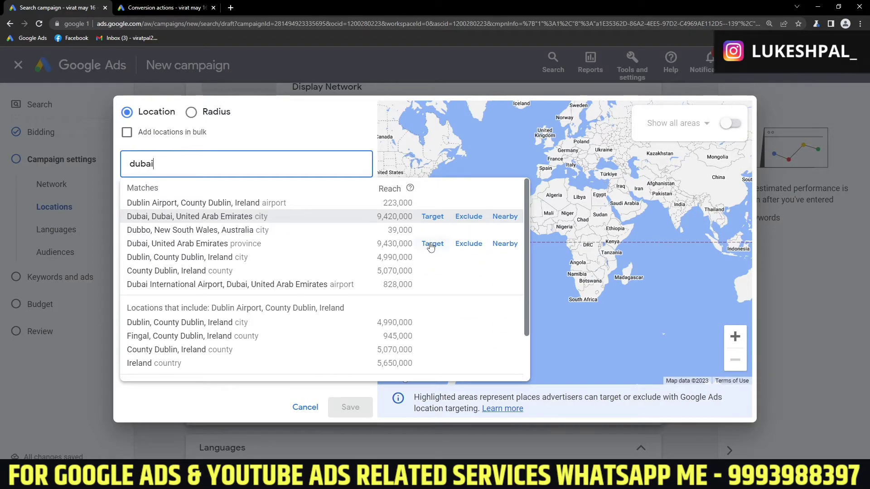
pyautogui.click(431, 244)
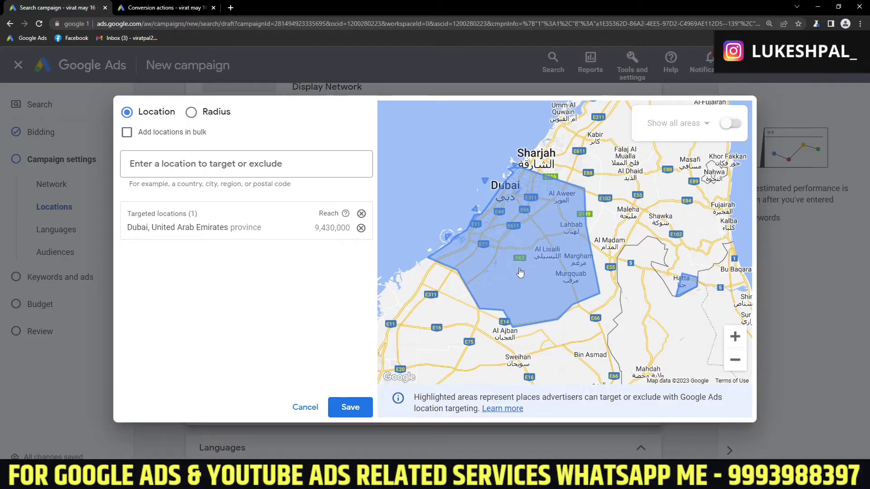
# Step: Switch to radius targeting in pin mode at 20 mi and remove the Dubai province from the targeted locations
pyautogui.click(191, 113)
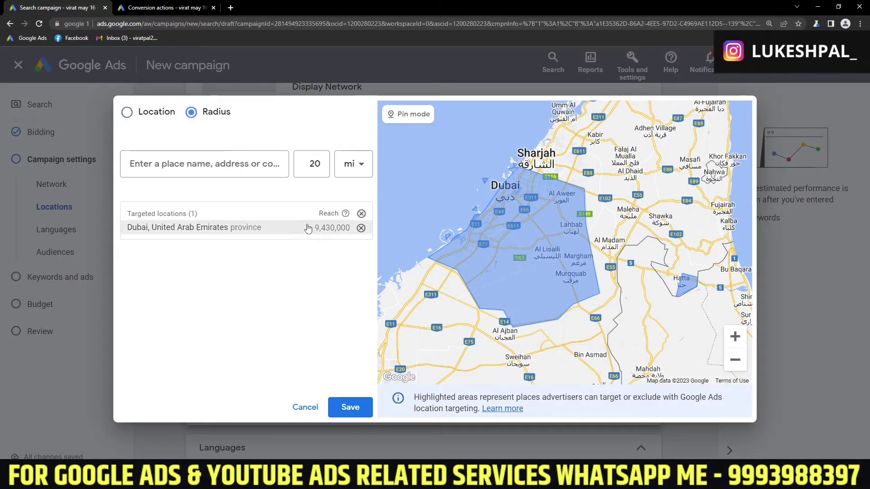
pyautogui.click(411, 115)
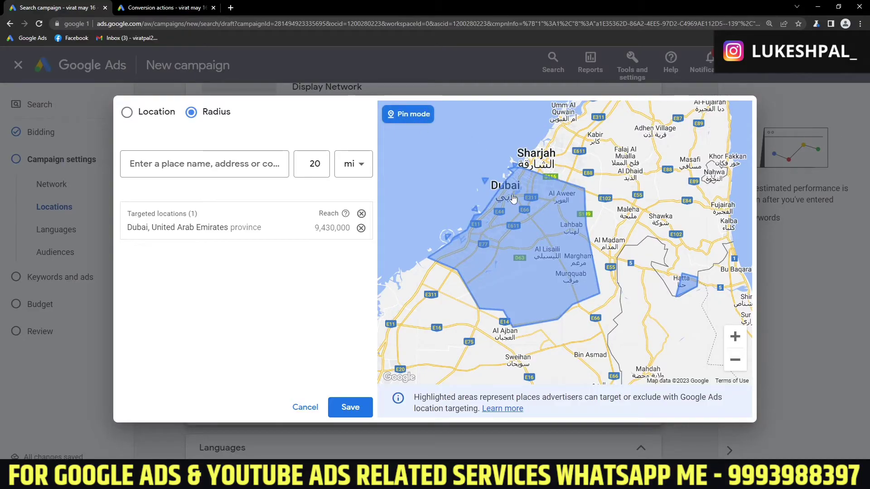
pyautogui.click(414, 117)
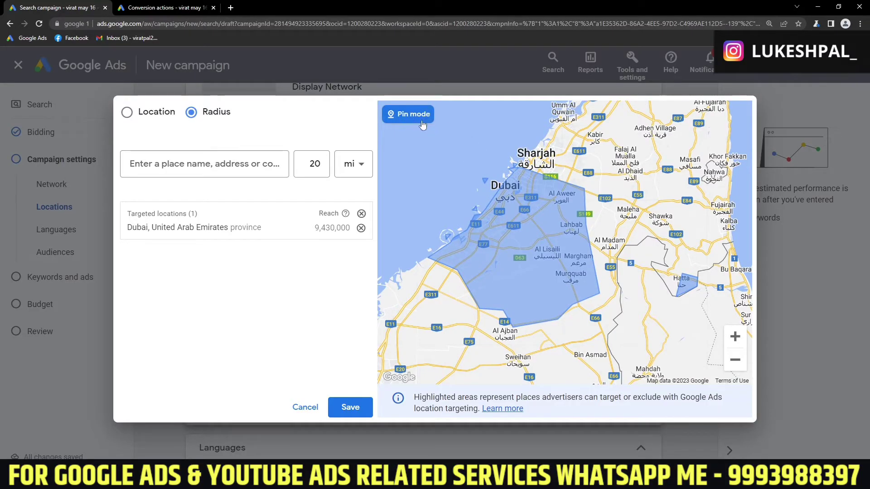
pyautogui.click(414, 118)
pyautogui.click(361, 228)
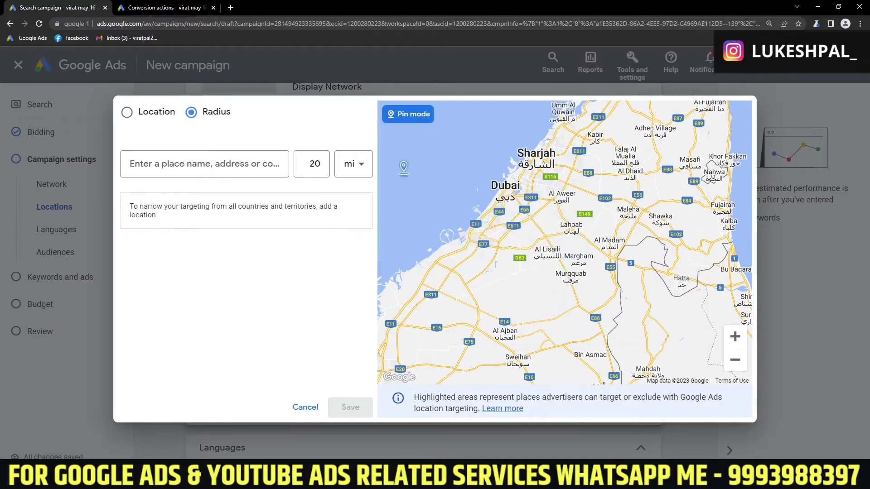
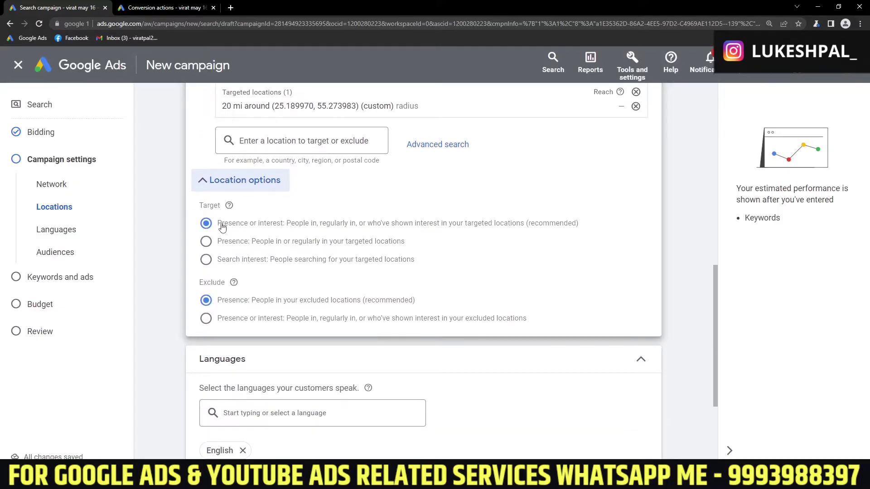
# Step: Set the location target option to "Presence: People in or regularly in your targeted locations" and collapse the location options
pyautogui.click(206, 242)
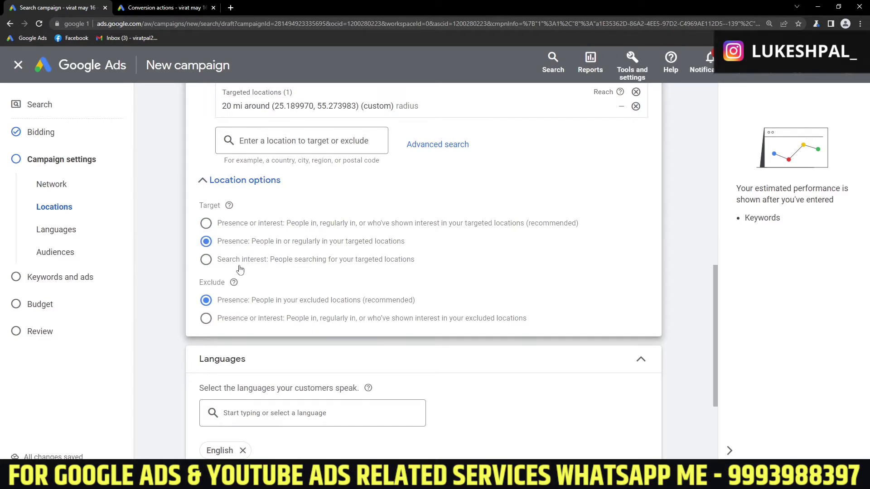
pyautogui.click(204, 222)
pyautogui.click(217, 247)
pyautogui.moveTo(223, 247); pyautogui.dragTo(402, 247)
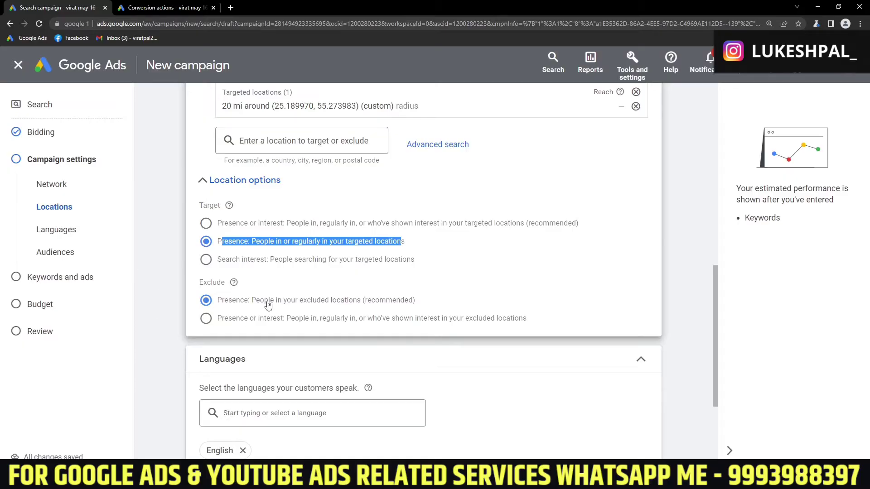
pyautogui.click(324, 246)
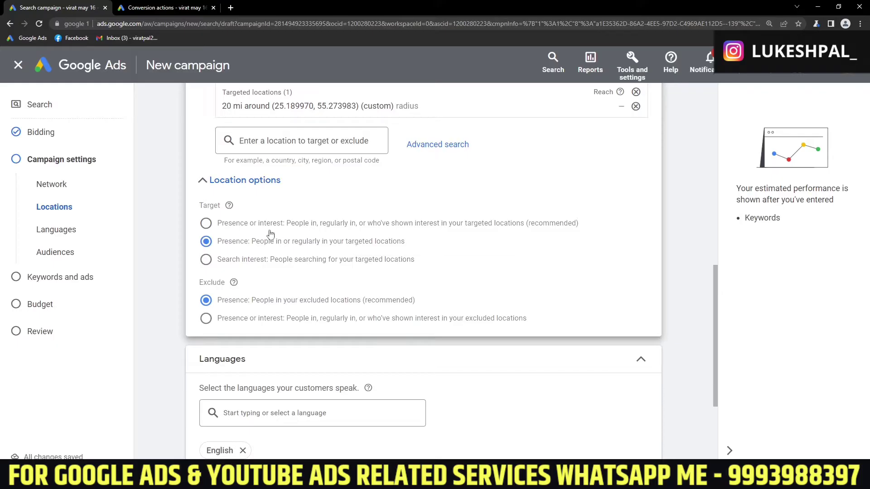
pyautogui.click(245, 181)
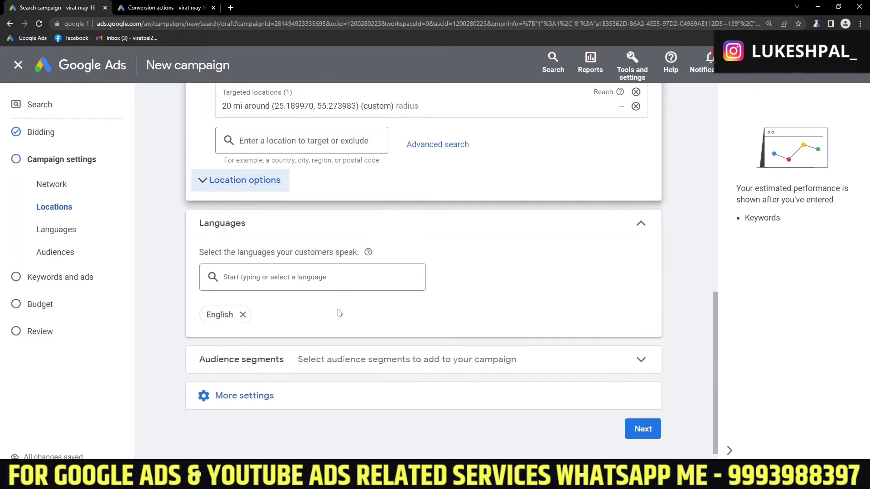
# Step: Finish the campaign settings with English as the language, continue to Keywords and ads, and activate the keyword entry box
pyautogui.scroll(2, 399, 317)
pyautogui.scroll(-2, 521, 334)
pyautogui.scroll(1, 325, 370)
pyautogui.scroll(-2, 325, 370)
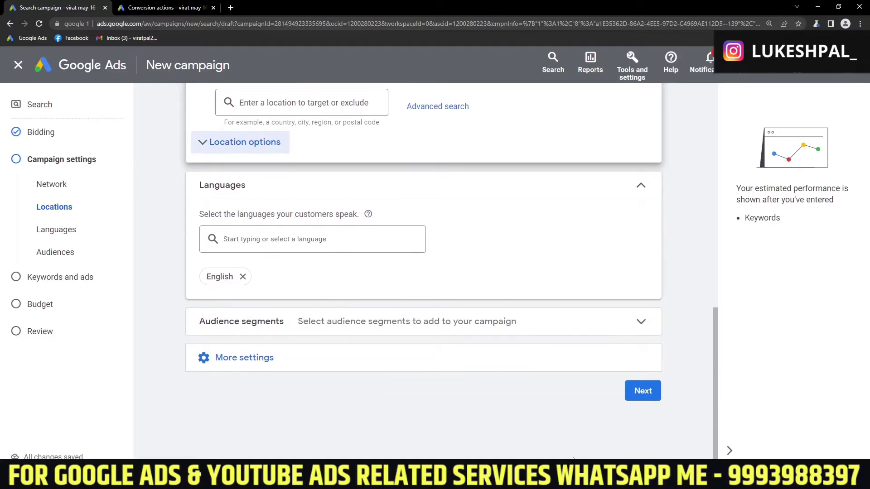
pyautogui.click(641, 389)
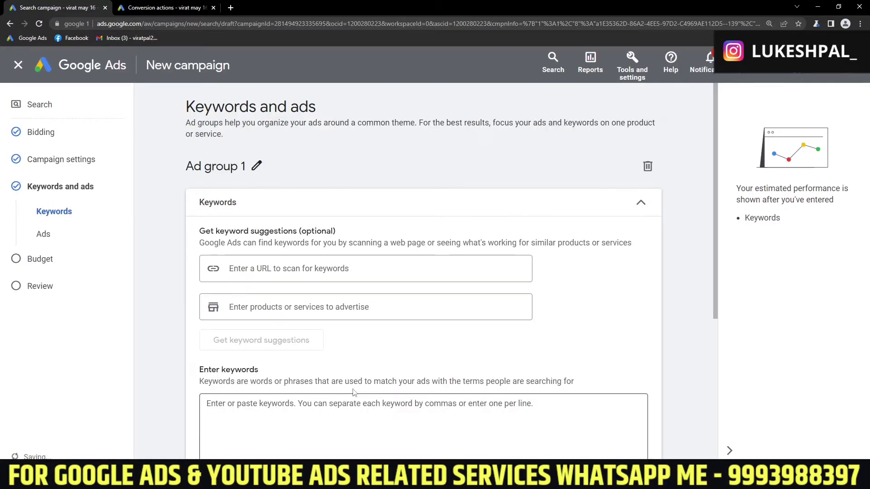
pyautogui.scroll(-5, 426, 339)
pyautogui.click(236, 237)
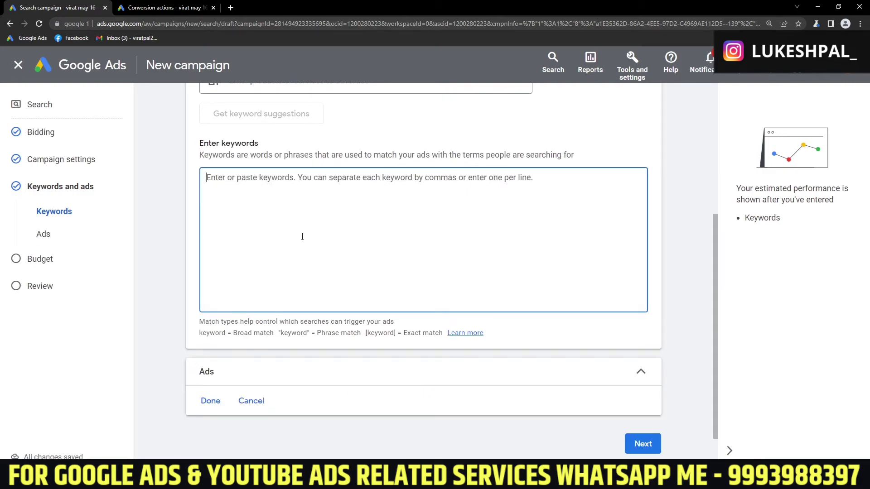
# Step: Look up Keyword Planner among the tools and switch to its keyword ideas page in the other browser window
pyautogui.click(641, 69)
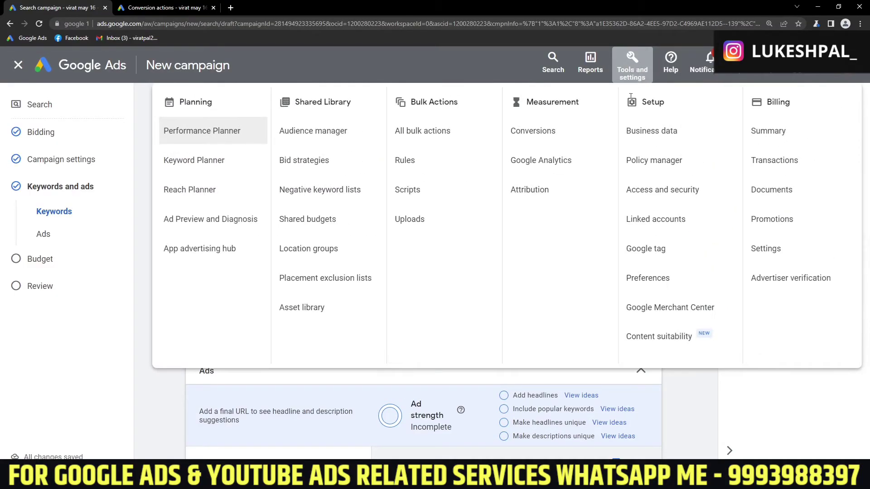
pyautogui.rightClick(194, 164)
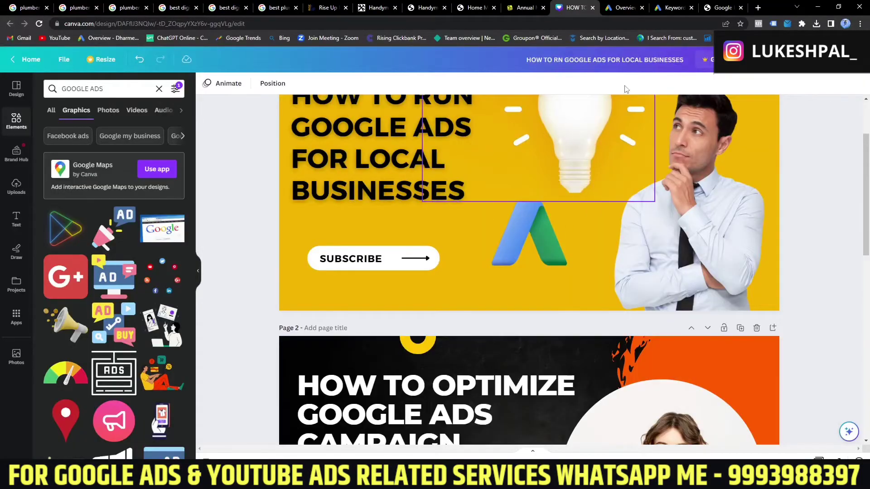
pyautogui.click(669, 7)
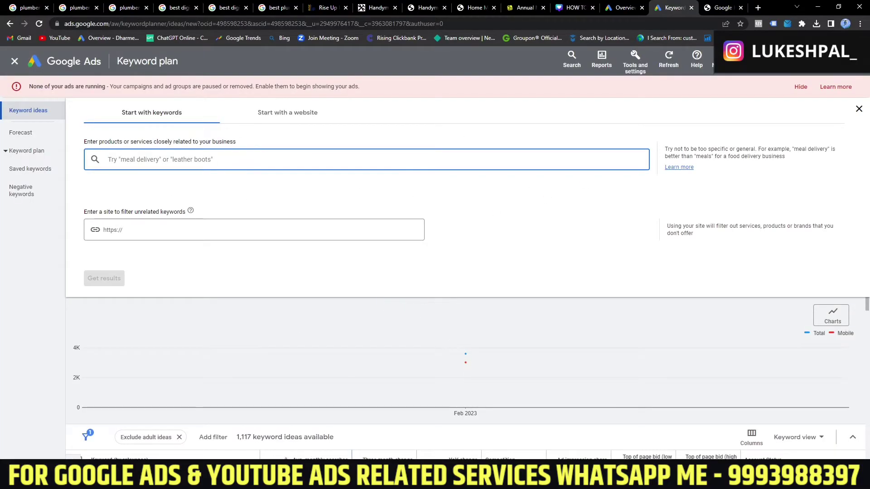
# Step: Copy the five keywords from "plumber near me" to "local plumbers near me" out of Notepad and get Keyword Planner results for them
pyautogui.click(306, 480)
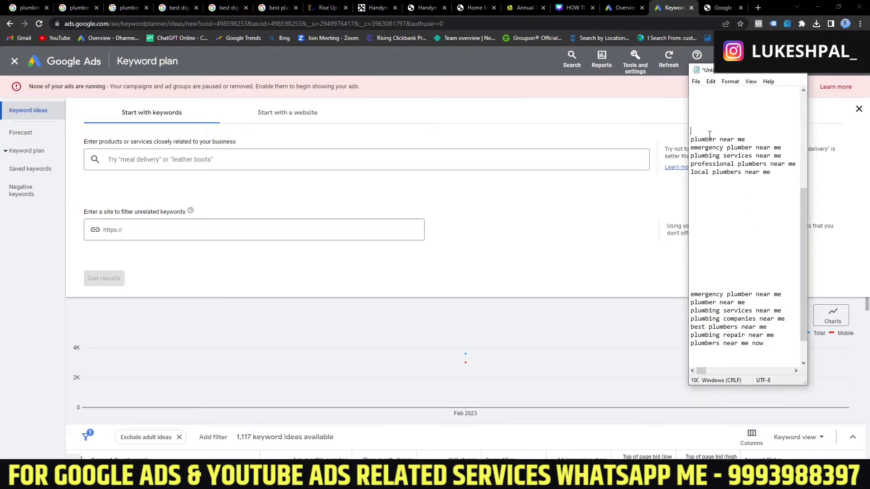
pyautogui.moveTo(691, 138); pyautogui.dragTo(746, 182)
pyautogui.rightClick(748, 167)
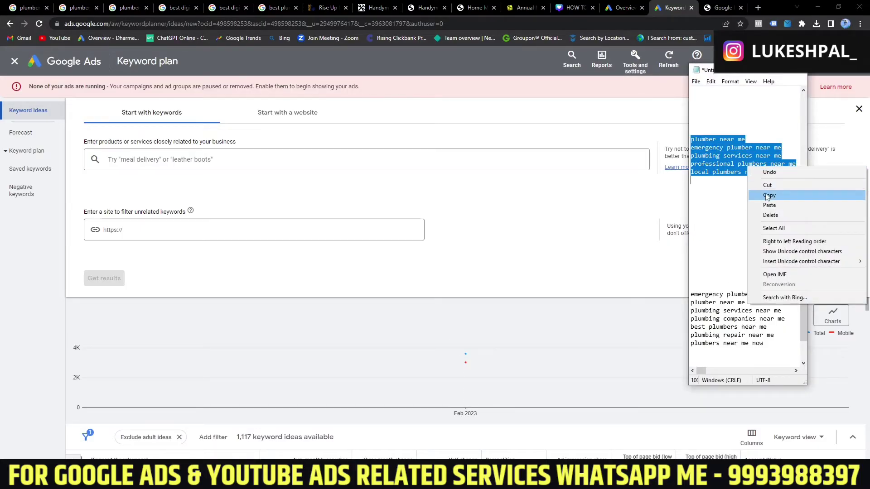
pyautogui.click(768, 195)
pyautogui.click(205, 162)
pyautogui.rightClick(205, 162)
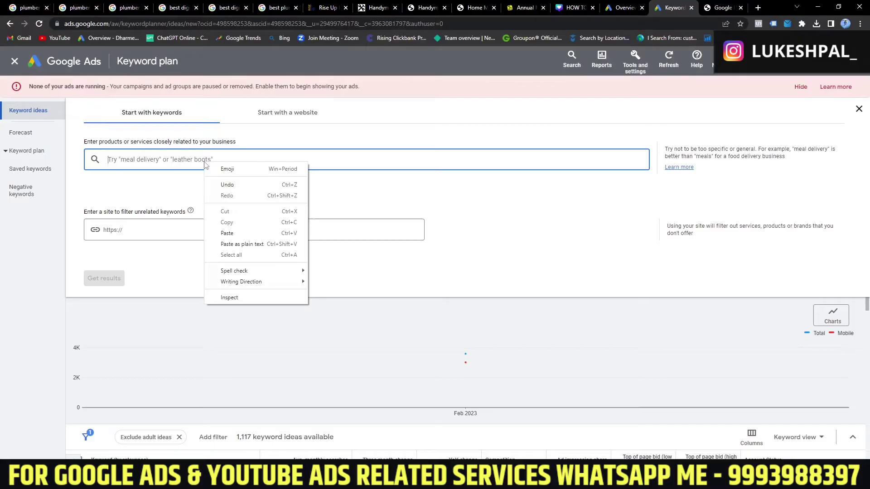
pyautogui.click(234, 230)
pyautogui.click(101, 281)
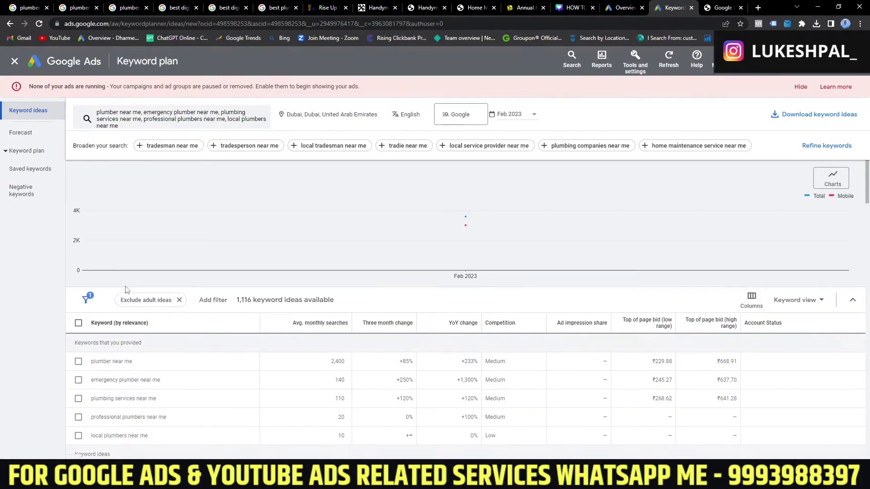
# Step: Change the date range of the keyword ideas to Mar 2022 - Feb 2023
pyautogui.scroll(-3, 233, 315)
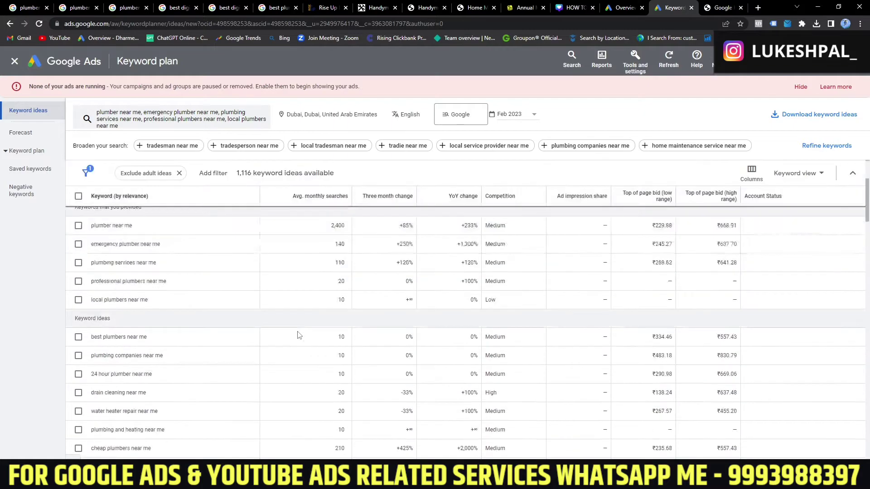
pyautogui.scroll(3, 299, 336)
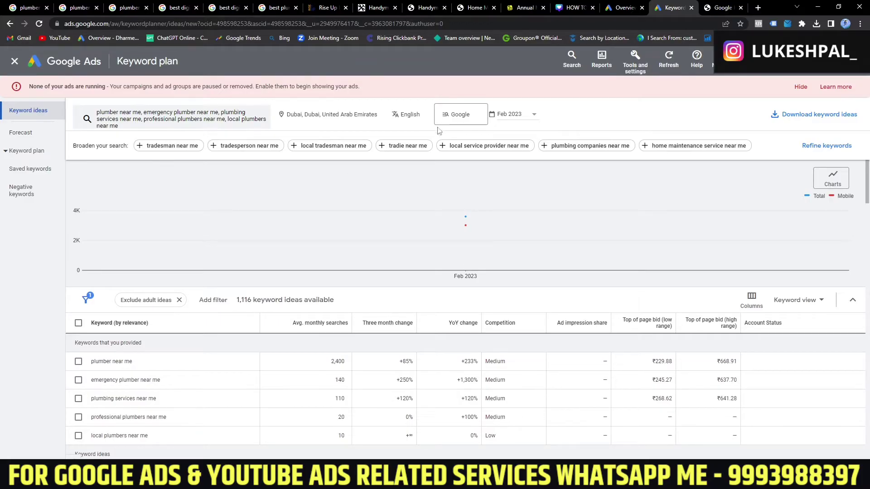
pyautogui.click(510, 117)
pyautogui.click(515, 145)
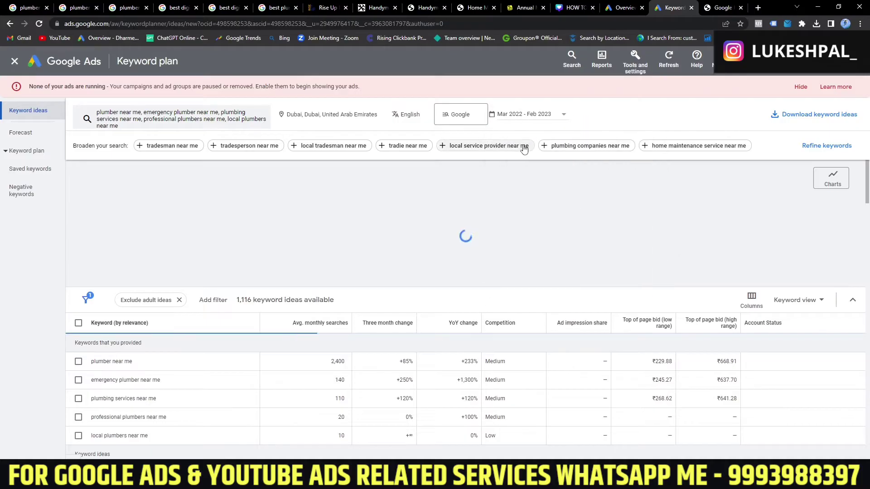
# Step: Examine the average monthly searches, competition and bid ranges of the keyword ideas and check them against the Notepad keyword list
pyautogui.scroll(-10, 429, 331)
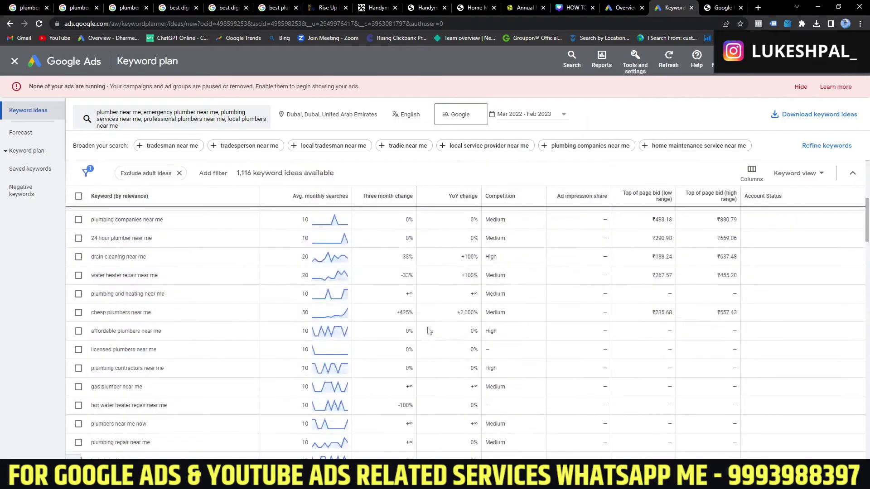
pyautogui.scroll(10, 294, 334)
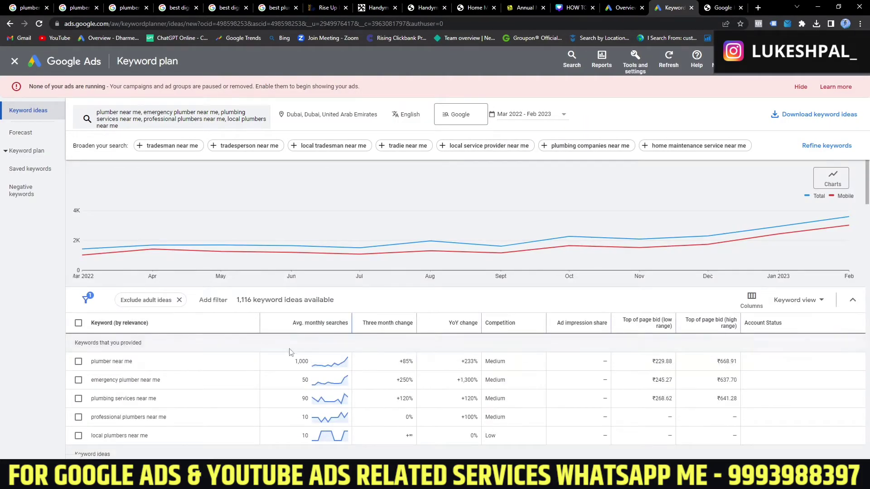
pyautogui.scroll(-2, 291, 353)
pyautogui.scroll(2, 186, 374)
pyautogui.scroll(-2, 191, 375)
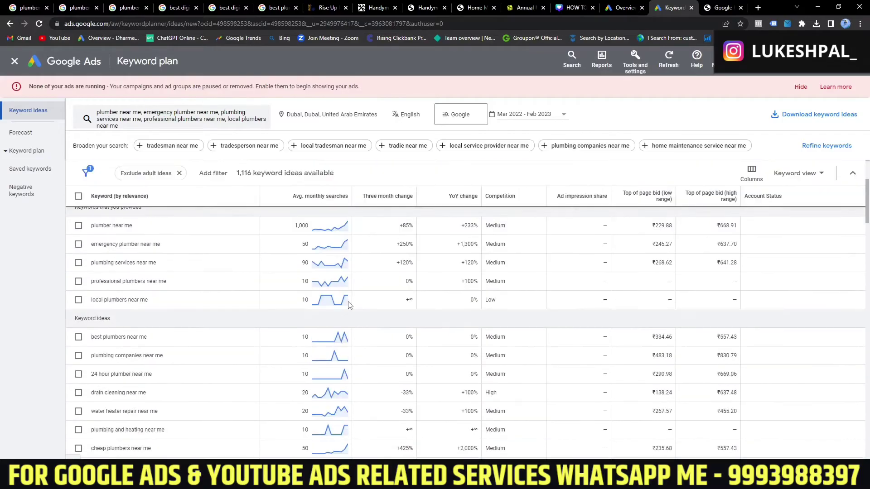
pyautogui.scroll(1, 203, 357)
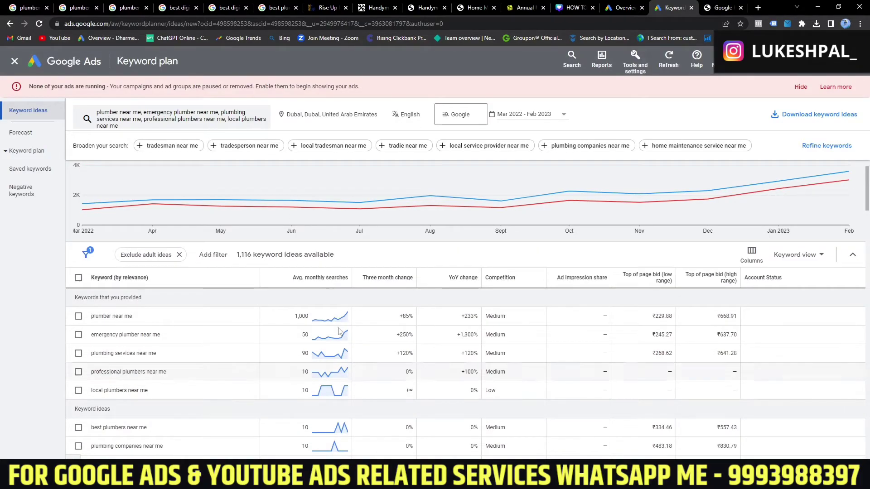
pyautogui.scroll(-3, 74, 363)
pyautogui.scroll(-4, 74, 363)
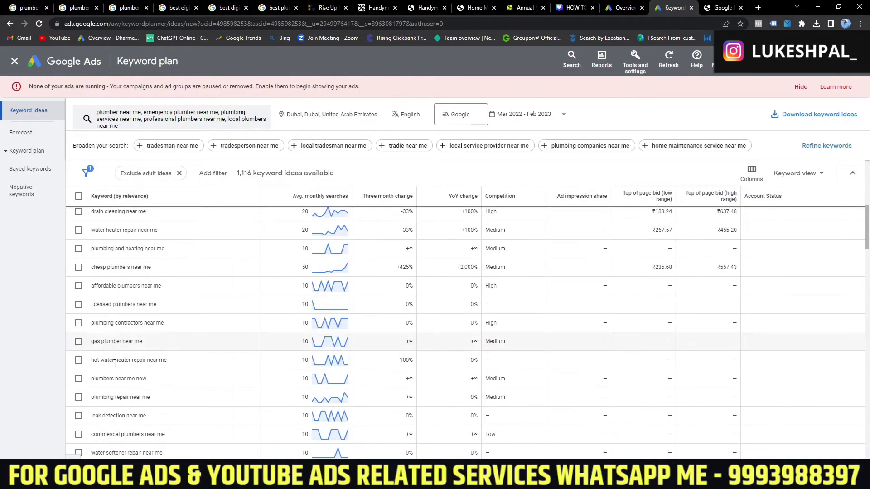
pyautogui.scroll(-4, 134, 352)
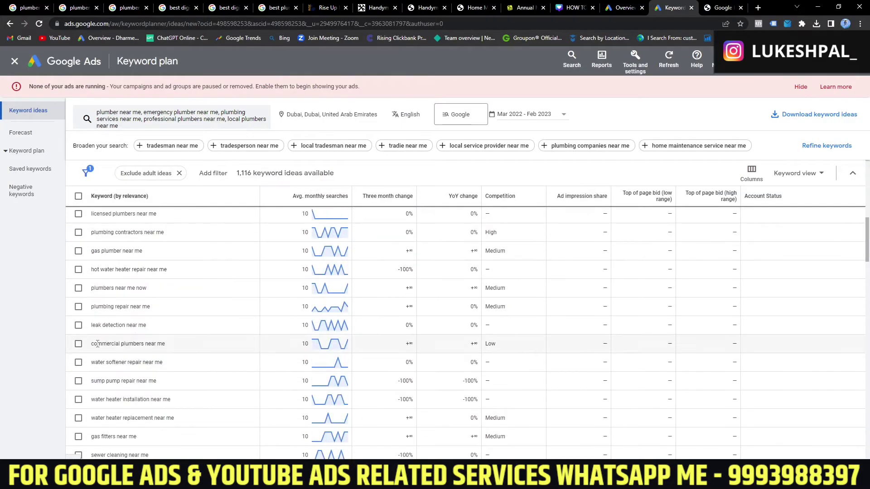
pyautogui.click(299, 479)
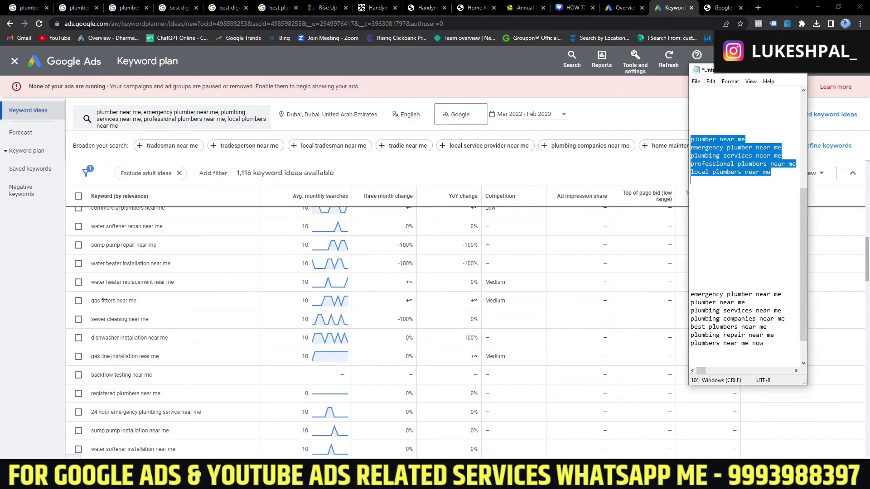
pyautogui.click(25, 313)
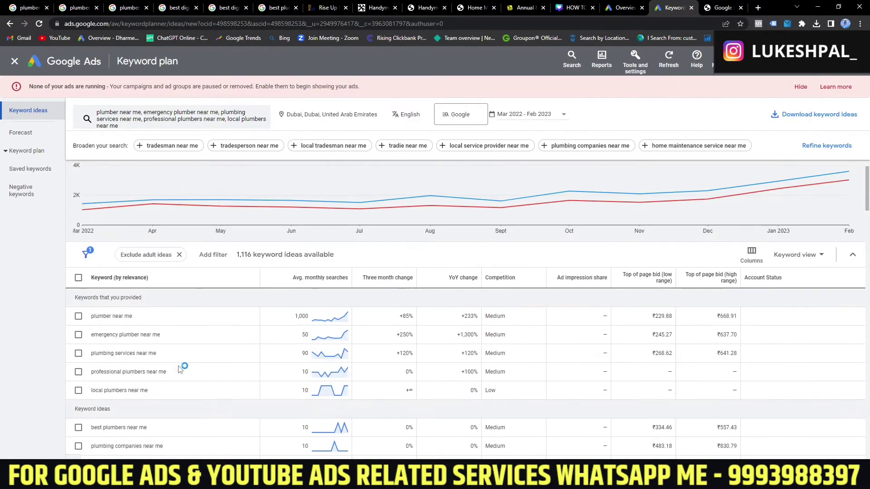
# Step: Select the five provided keywords plus "best plumbers near me", copy them, and switch back to the browser window holding the campaign draft
pyautogui.click(78, 316)
pyautogui.click(78, 335)
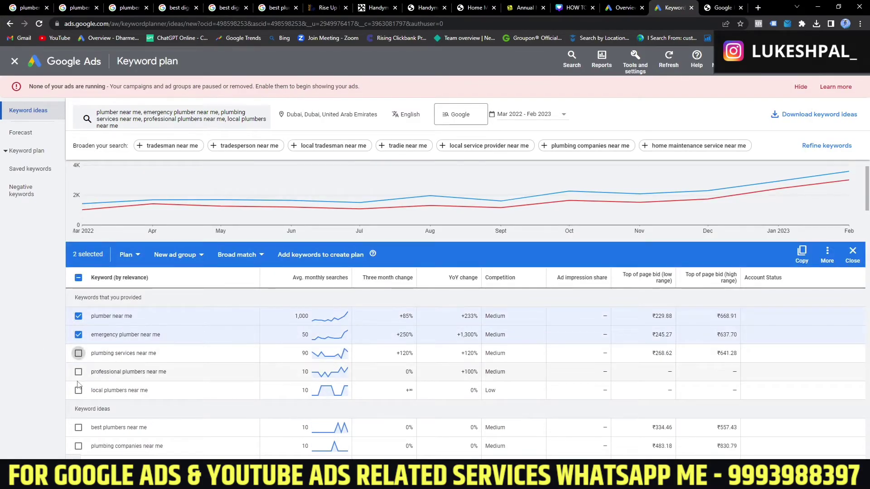
pyautogui.click(78, 372)
pyautogui.click(78, 390)
pyautogui.click(78, 353)
pyautogui.scroll(-2, 95, 348)
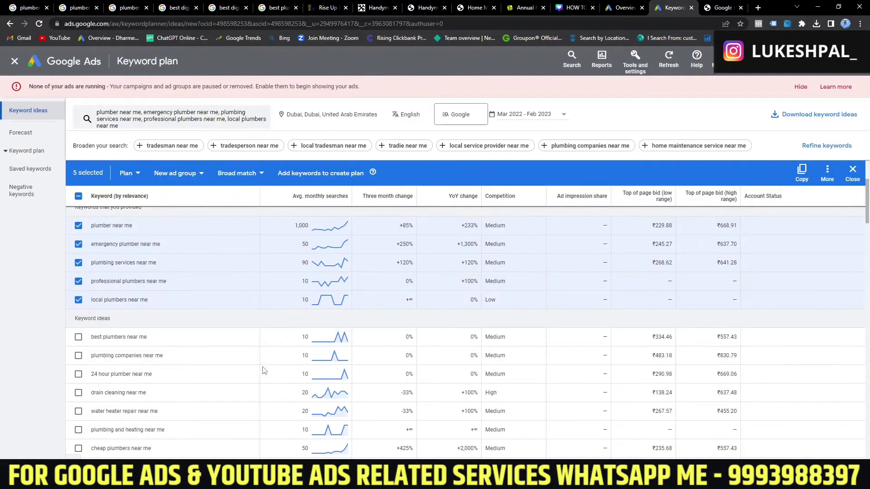
pyautogui.click(78, 337)
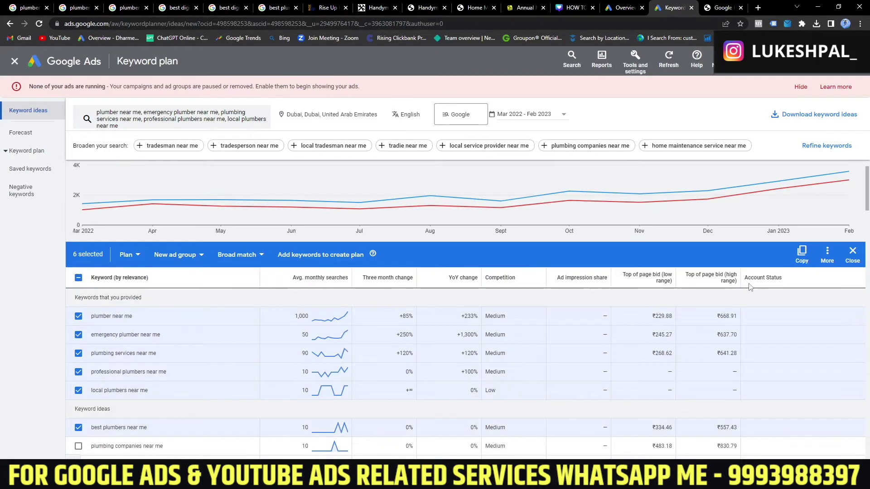
pyautogui.click(801, 252)
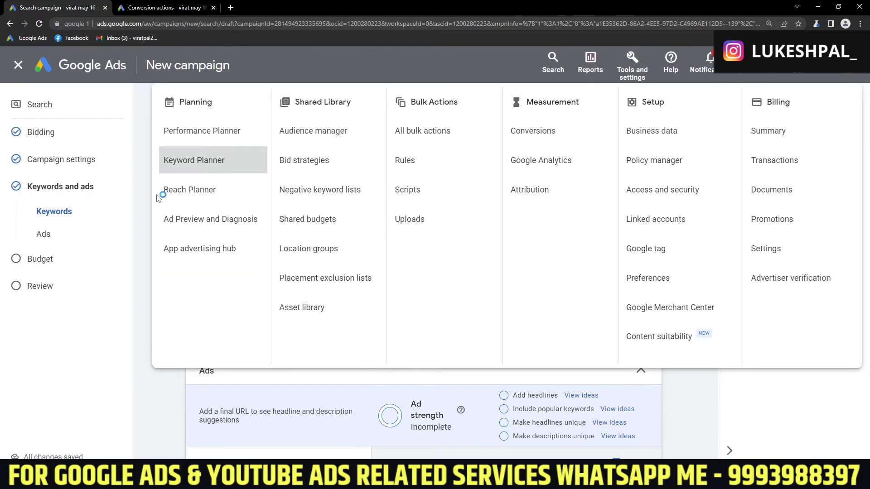
pyautogui.click(175, 6)
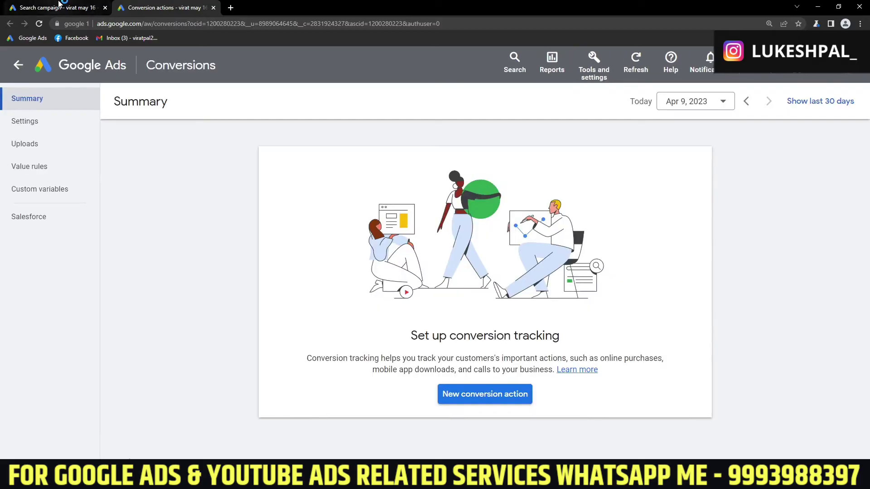
# Step: Paste the six copied keywords, from "plumber near me" to "best plumbers near me", into the campaign draft's keyword list
pyautogui.click(59, 6)
pyautogui.click(148, 351)
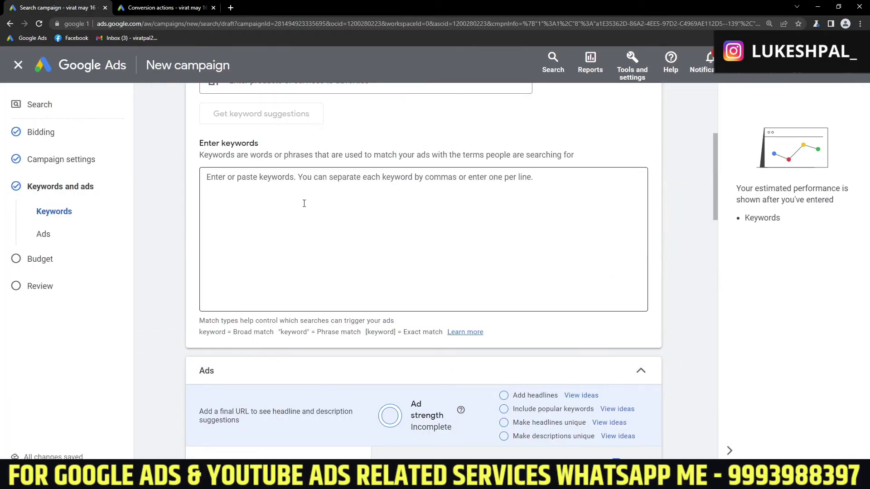
pyautogui.rightClick(308, 192)
pyautogui.click(352, 255)
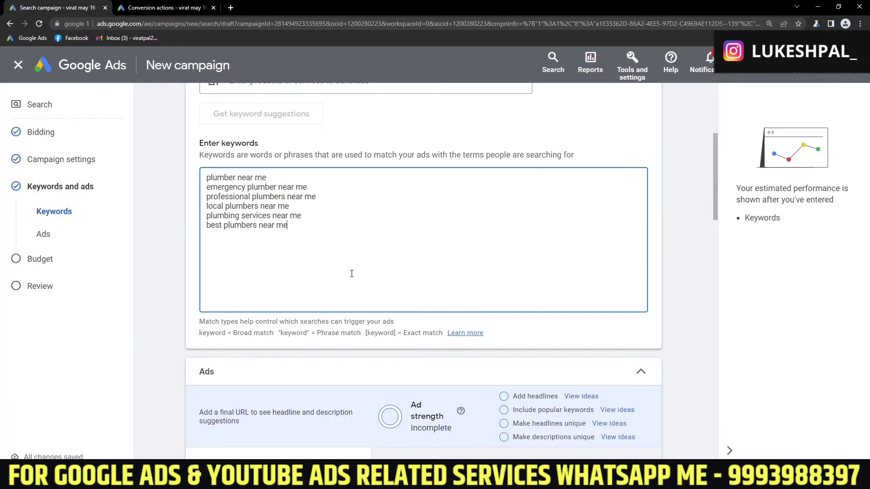
# Step: Examine the match type notation for broad, phrase and exact keywords and compare it with the entered keyword list
pyautogui.moveTo(190, 332); pyautogui.dragTo(256, 336)
pyautogui.moveTo(200, 307); pyautogui.dragTo(278, 309)
pyautogui.click(266, 307)
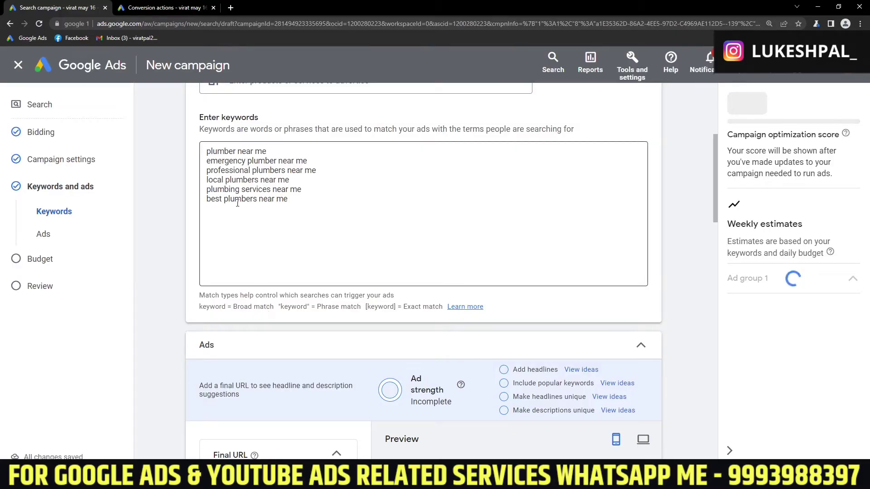
pyautogui.moveTo(224, 199)
pyautogui.mouseDown()
pyautogui.moveTo(257, 204)
pyautogui.moveTo(228, 204)
pyautogui.mouseUp()
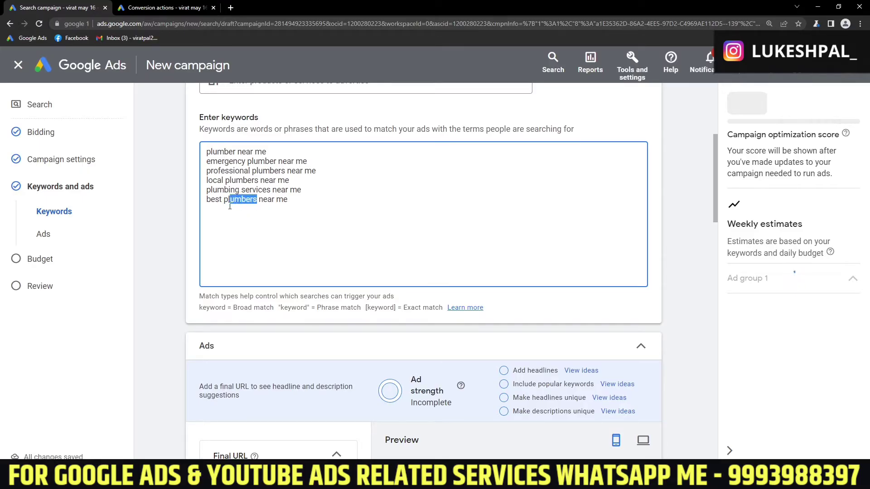
pyautogui.click(242, 206)
pyautogui.moveTo(270, 311); pyautogui.dragTo(310, 312)
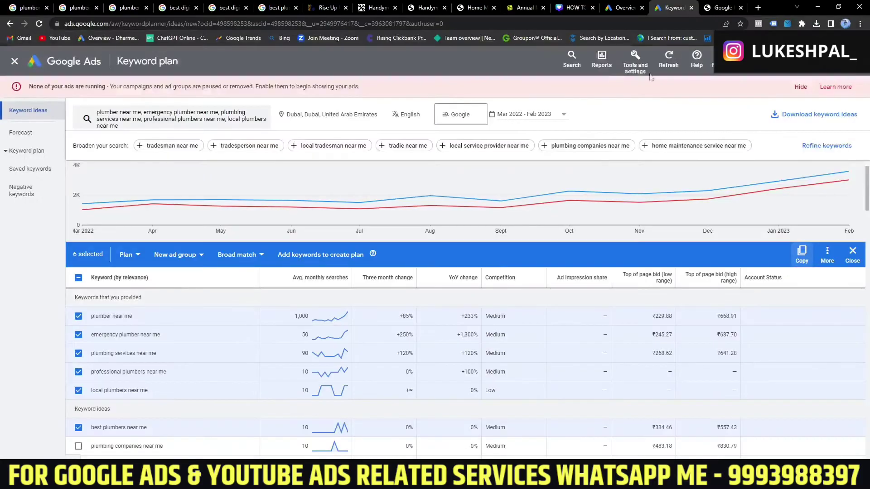
# Step: Paste the six keywords into KeywordWrap in the other browser window and wrap them with lowercase conversion turned off
pyautogui.click(720, 7)
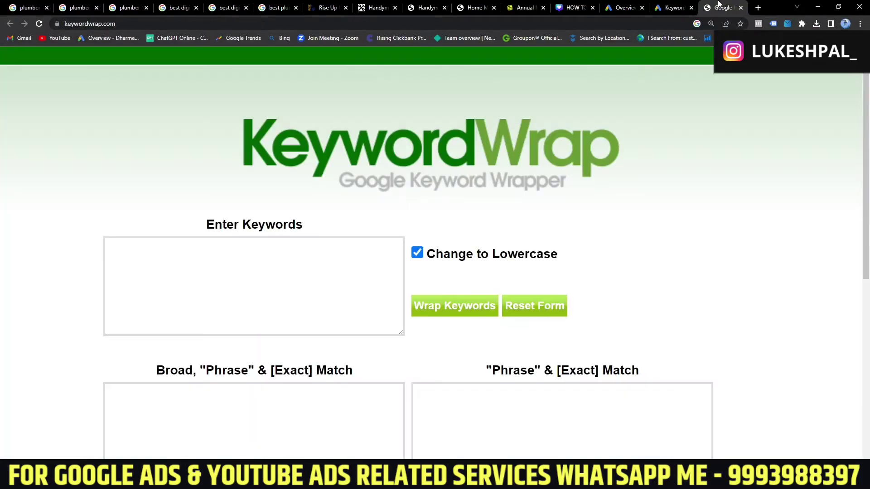
pyautogui.rightClick(205, 267)
pyautogui.click(230, 329)
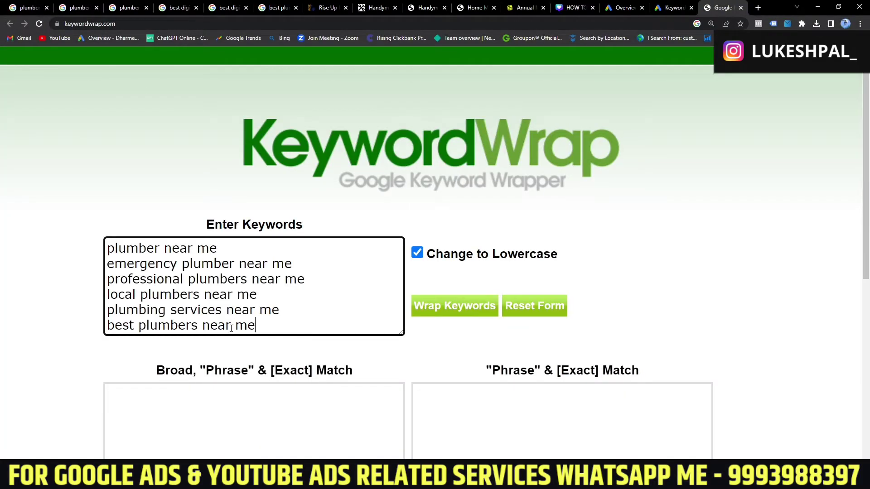
pyautogui.click(448, 307)
pyautogui.scroll(-2, 626, 292)
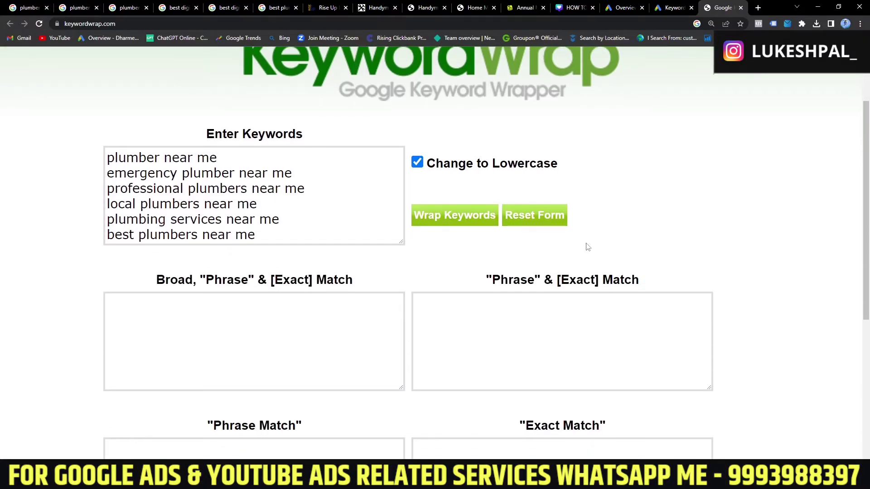
pyautogui.scroll(-3, 637, 243)
pyautogui.scroll(4, 633, 248)
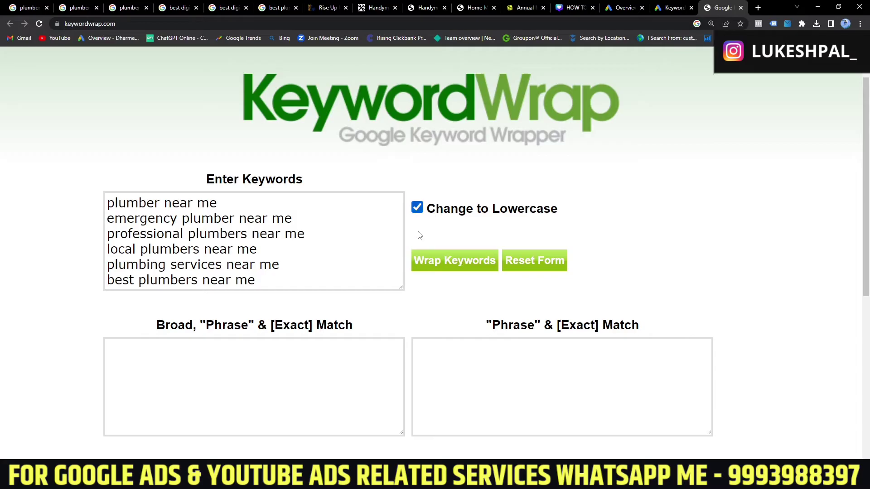
pyautogui.click(417, 209)
pyautogui.click(458, 258)
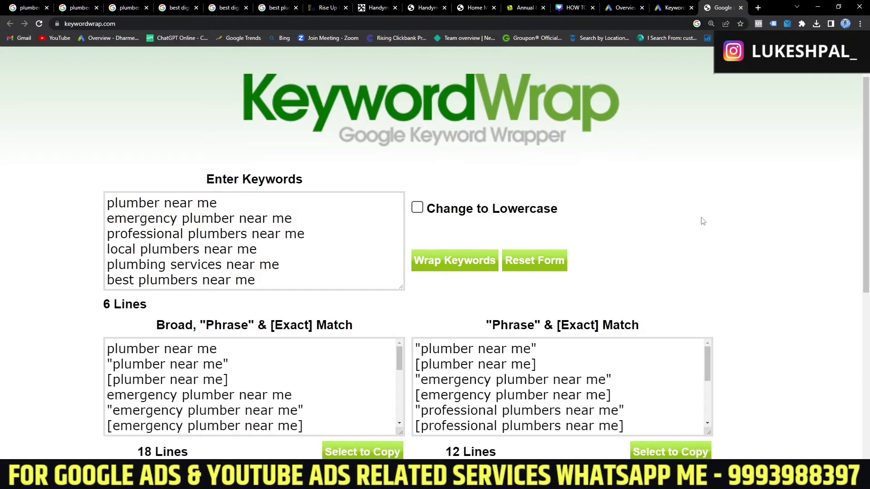
# Step: Examine the wrapped keyword lists, comparing the quoted Phrase Match entries with the bracketed Exact Match entries such as "local plumbers near me"
pyautogui.scroll(-2, 703, 222)
pyautogui.scroll(-3, 548, 282)
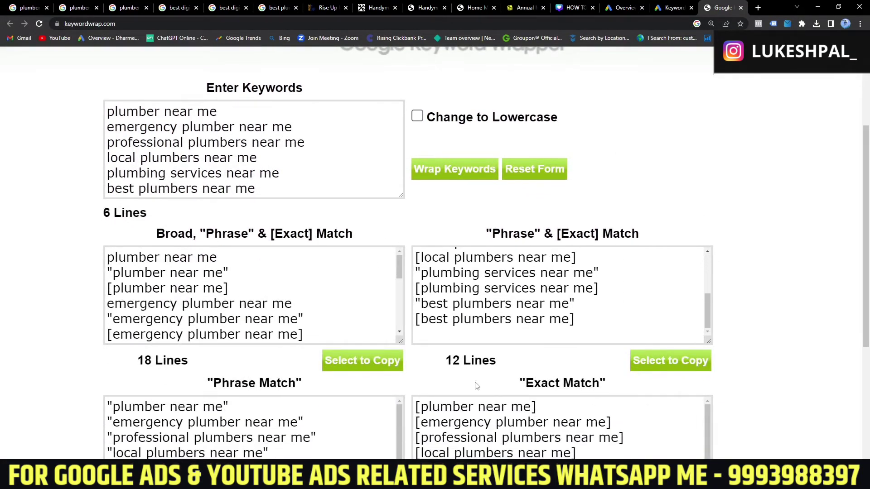
pyautogui.scroll(-3, 356, 402)
pyautogui.scroll(-3, 146, 357)
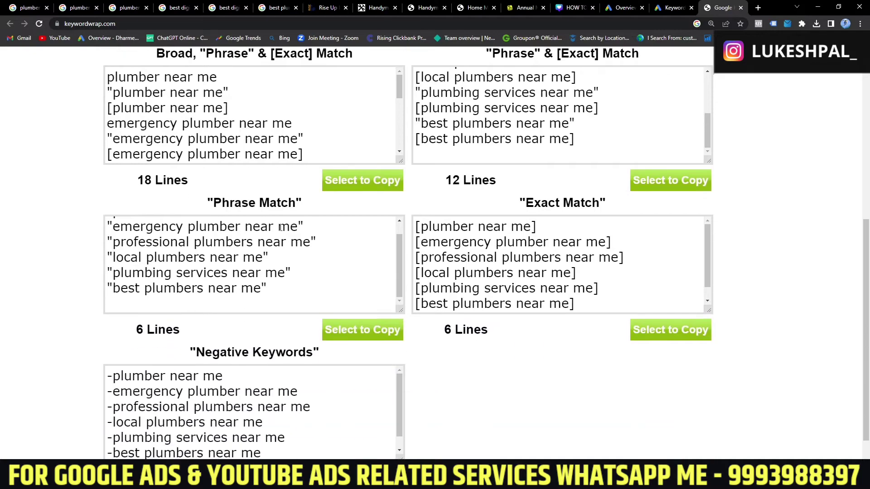
pyautogui.moveTo(111, 241); pyautogui.dragTo(107, 242)
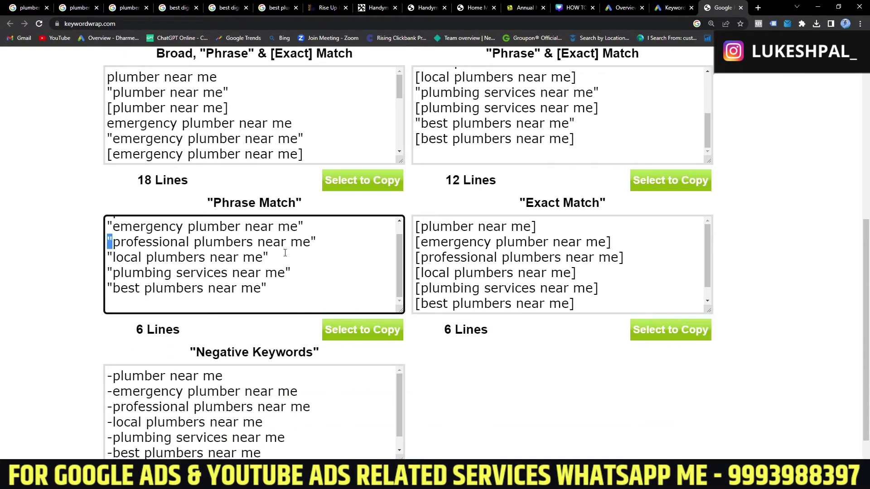
pyautogui.moveTo(320, 242); pyautogui.dragTo(308, 242)
pyautogui.click(325, 240)
pyautogui.moveTo(111, 225); pyautogui.dragTo(298, 227)
pyautogui.click(332, 226)
pyautogui.moveTo(264, 257); pyautogui.dragTo(116, 257)
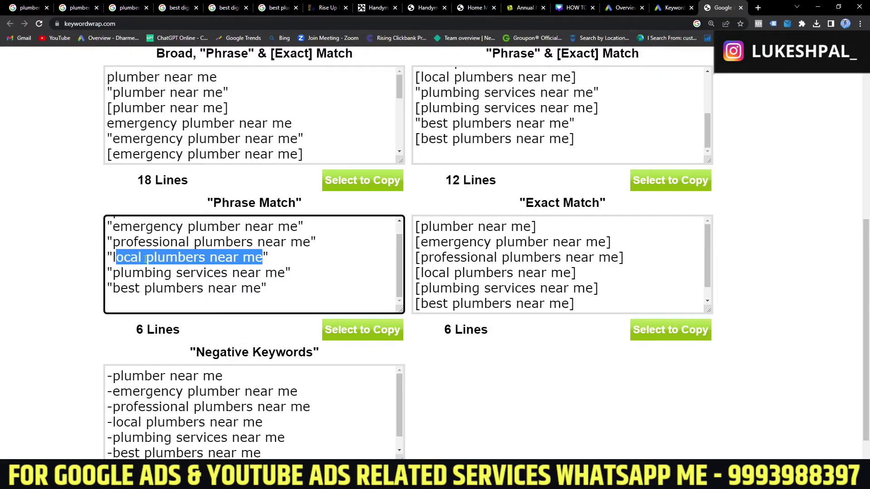
pyautogui.click(124, 261)
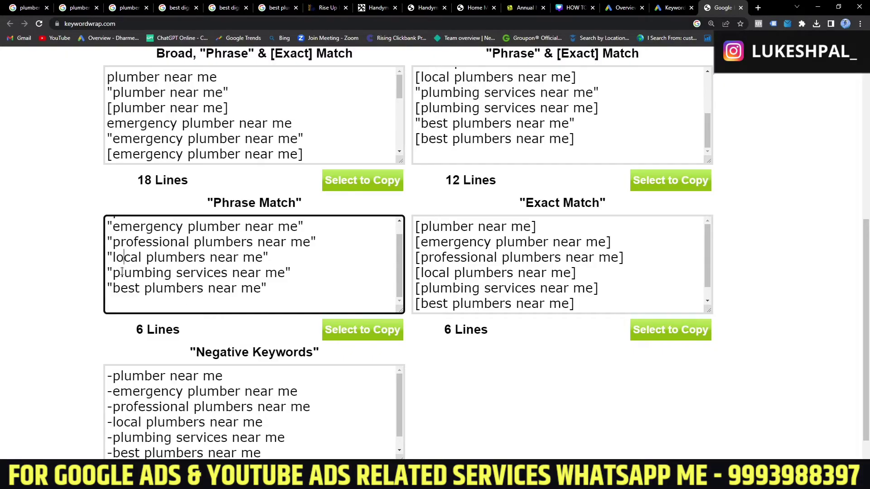
pyautogui.moveTo(263, 258); pyautogui.dragTo(117, 258)
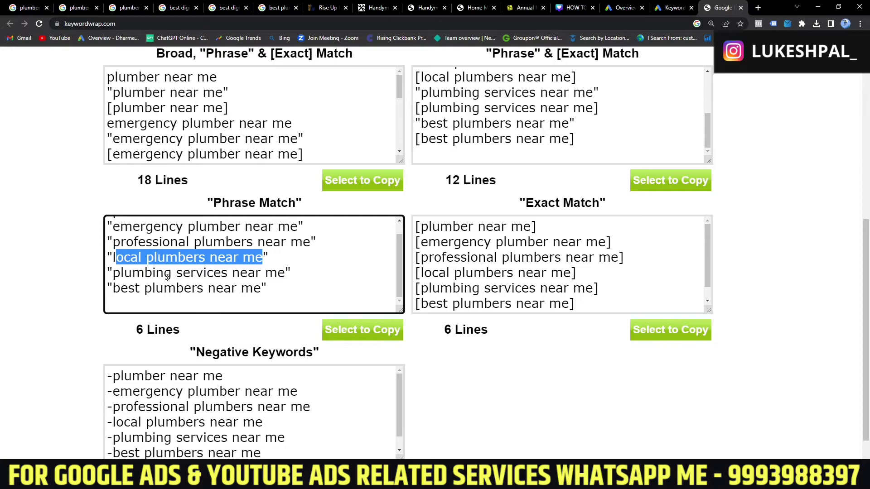
pyautogui.click(277, 263)
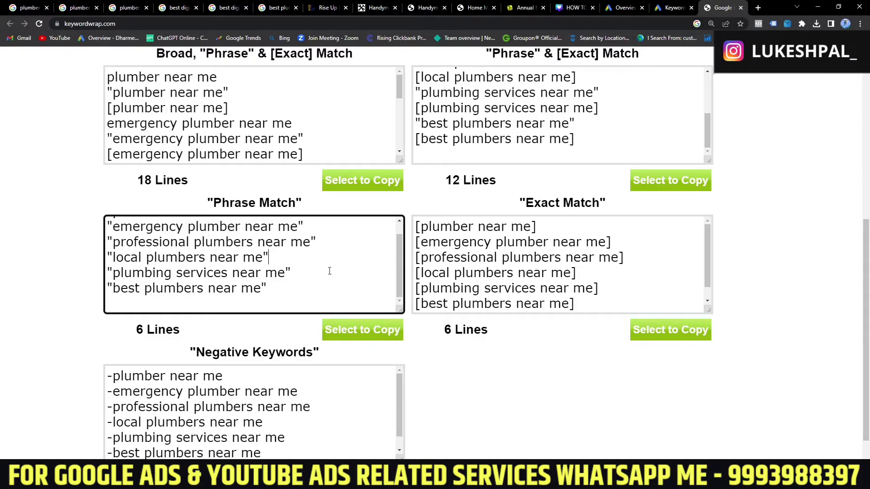
pyautogui.moveTo(329, 271); pyautogui.dragTo(185, 242)
pyautogui.click(297, 255)
pyautogui.scroll(-1, 496, 259)
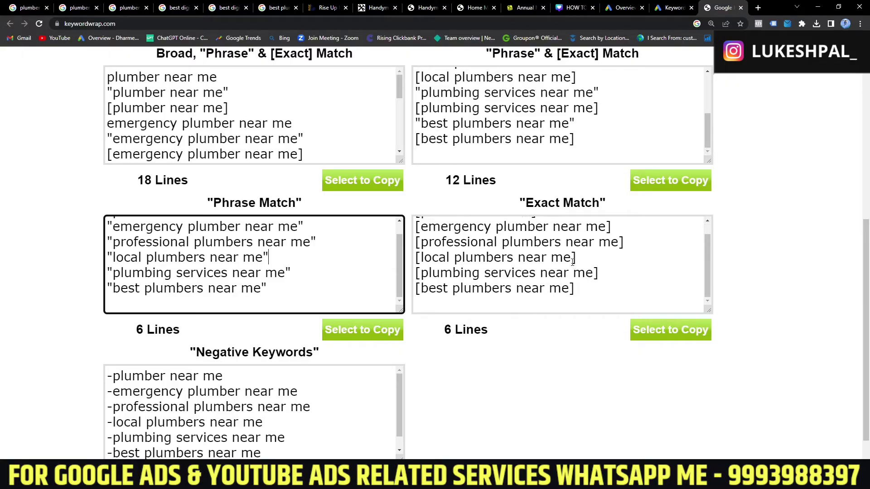
pyautogui.moveTo(572, 259); pyautogui.dragTo(423, 257)
pyautogui.click(455, 258)
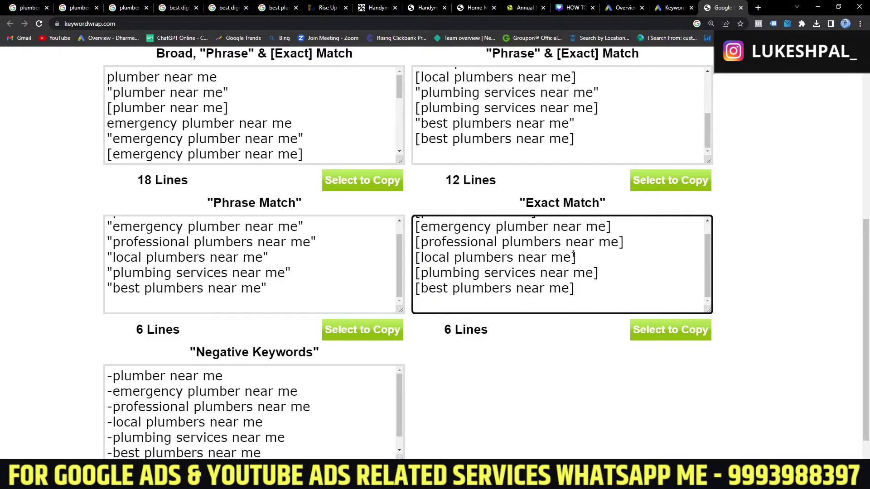
# Step: Return to the Keyword Planner results and change the date range of the keyword ideas to last month
pyautogui.click(670, 8)
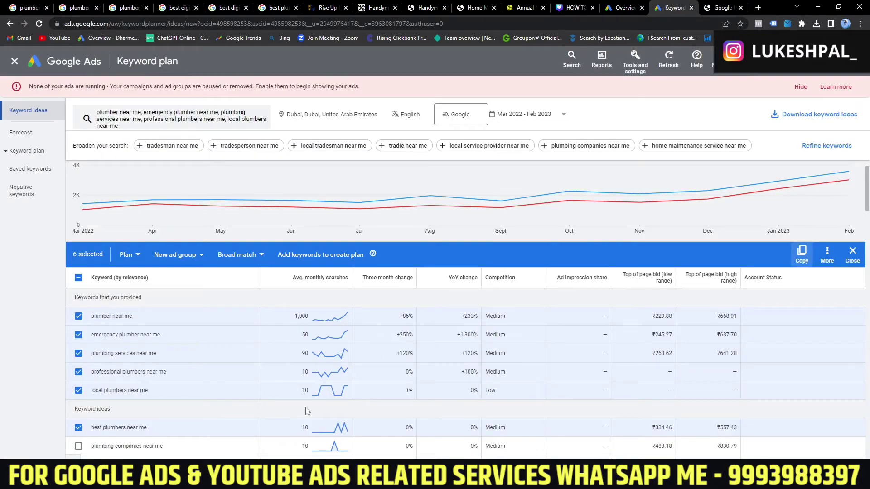
pyautogui.click(506, 116)
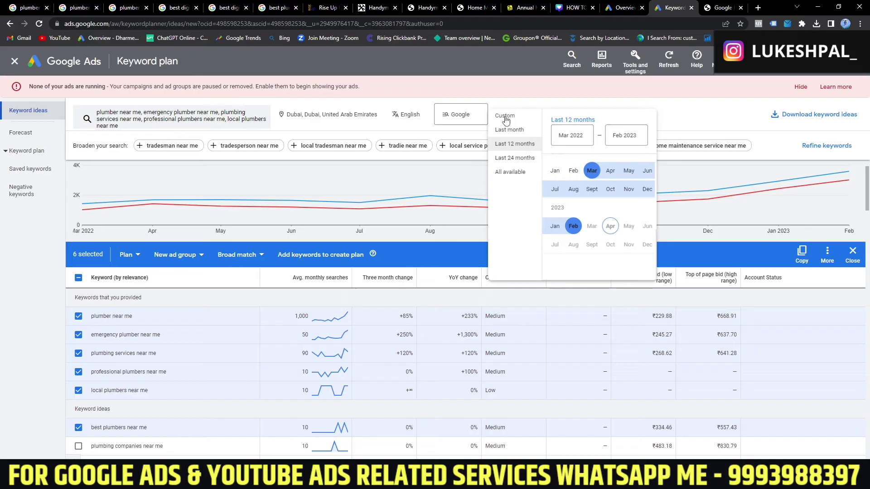
pyautogui.click(522, 133)
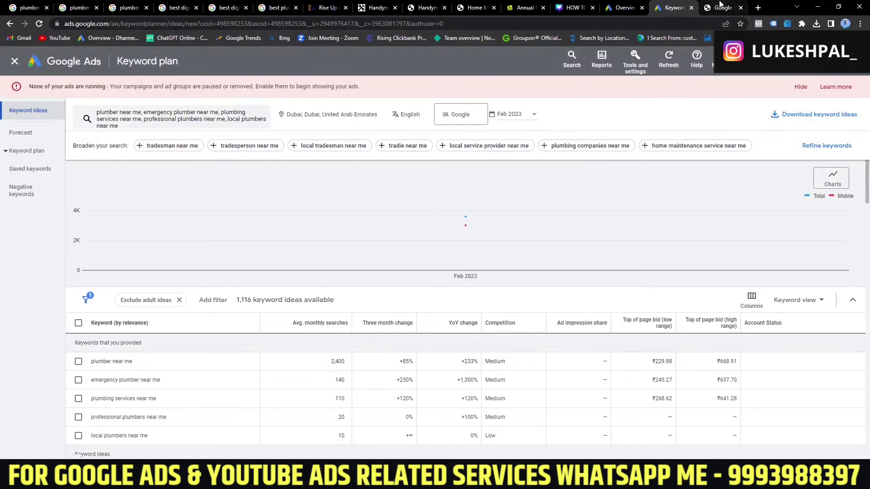
# Step: Copy the whole Broad, "Phrase" & [Exact] Match list from KeywordWrap and switch back to the campaign draft's browser window
pyautogui.click(722, 7)
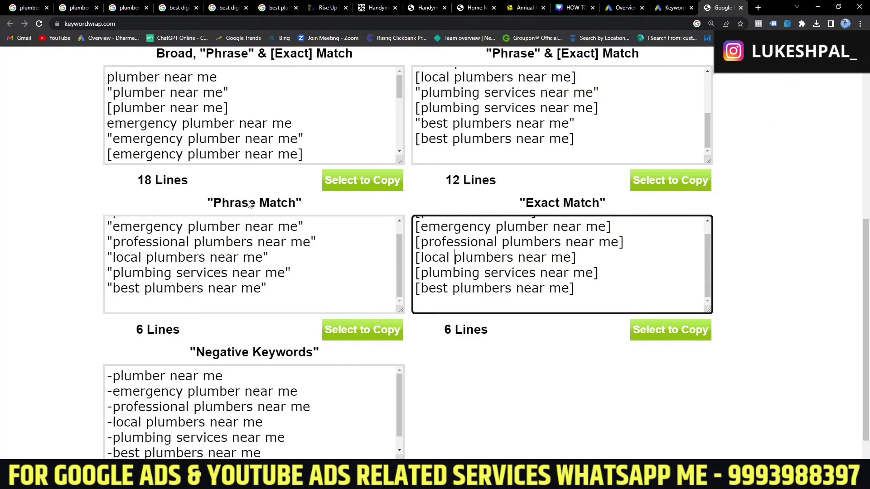
pyautogui.scroll(3, 272, 215)
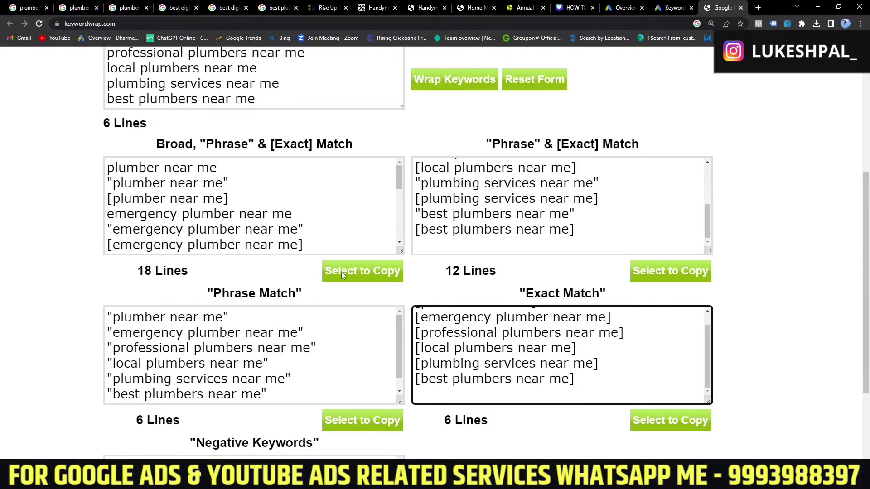
pyautogui.click(344, 270)
pyautogui.rightClick(200, 185)
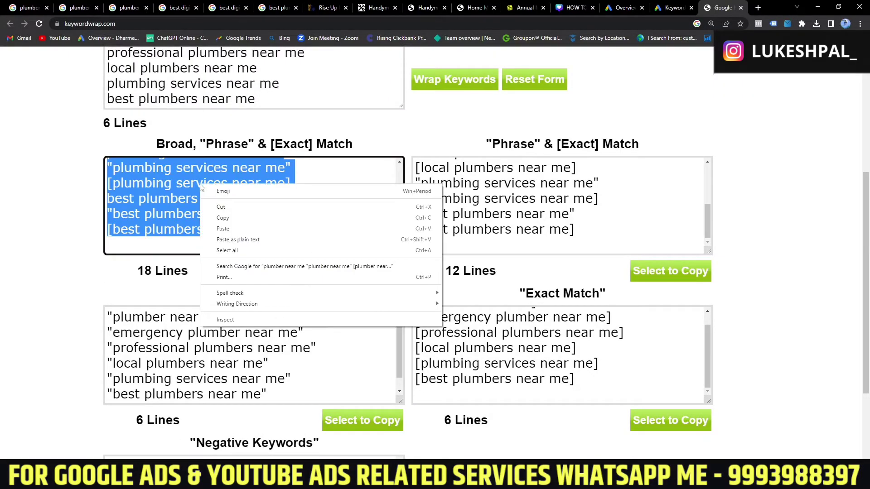
pyautogui.click(223, 218)
pyautogui.hotkey('alt', 'Tab')
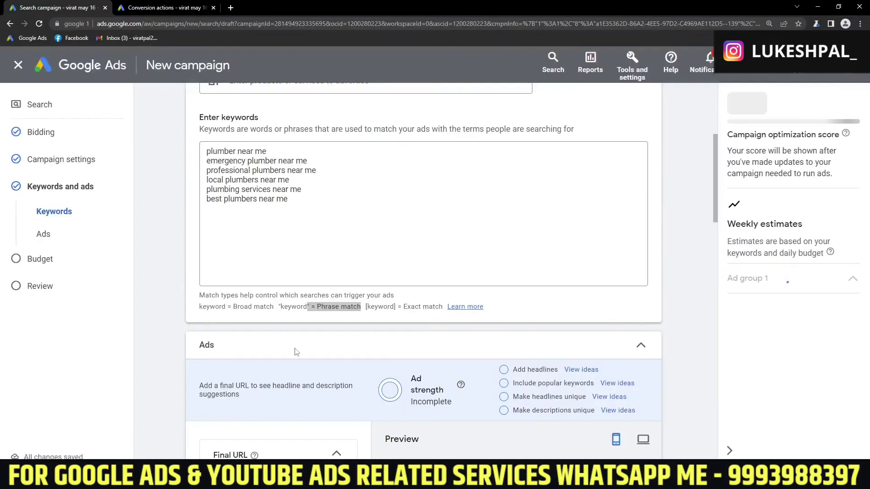
# Step: Clear the campaign draft's keyword list and paste in the copied broad, phrase and exact match versions of the keywords
pyautogui.moveTo(301, 190); pyautogui.dragTo(210, 153)
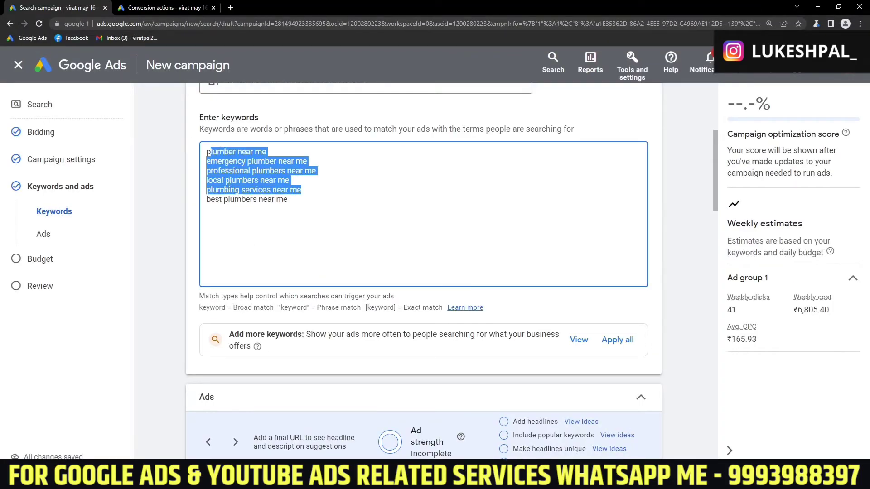
pyautogui.press('BackSpace')
pyautogui.moveTo(312, 206); pyautogui.dragTo(225, 149)
pyautogui.press('BackSpace')
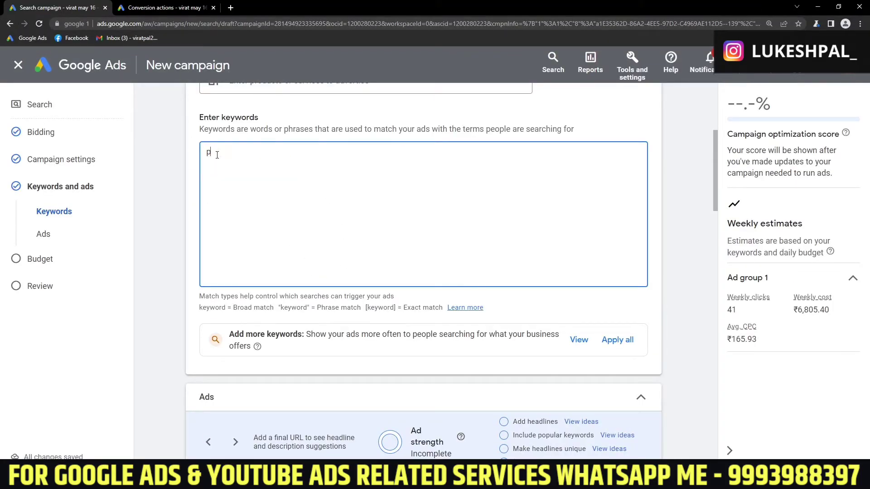
pyautogui.press('BackSpace')
pyautogui.rightClick(246, 168)
pyautogui.click(270, 239)
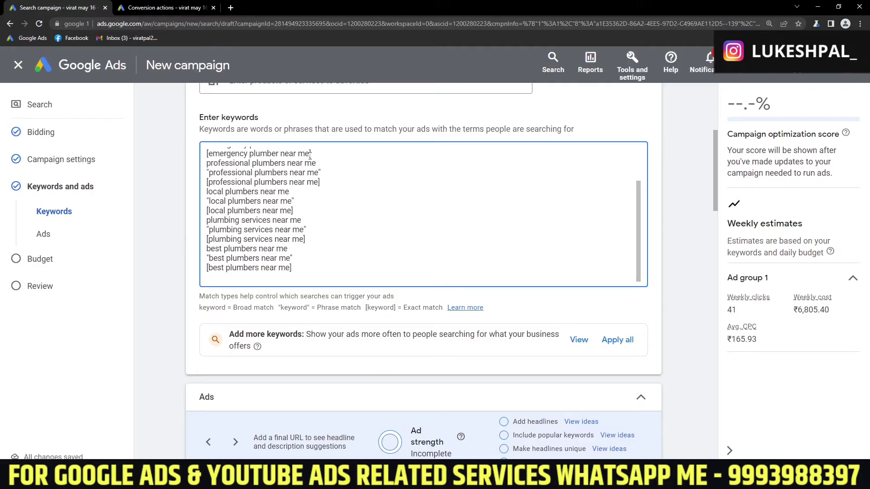
pyautogui.moveTo(310, 156); pyautogui.dragTo(311, 160)
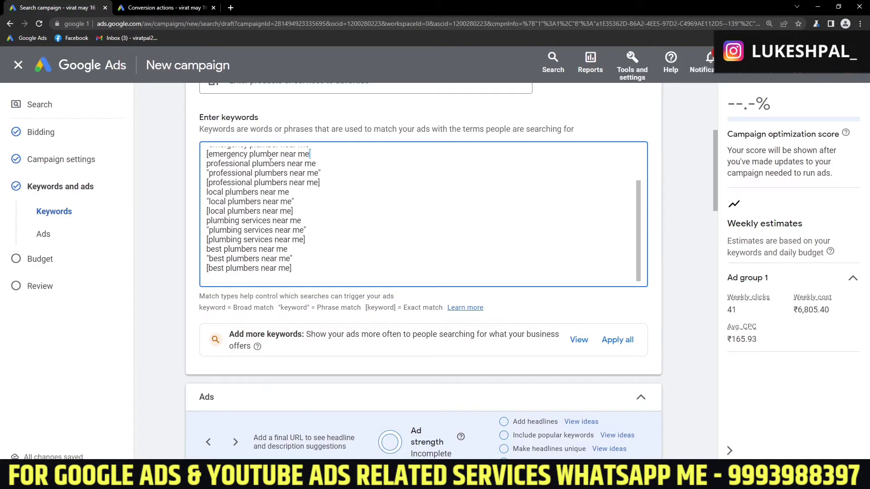
pyautogui.click(337, 172)
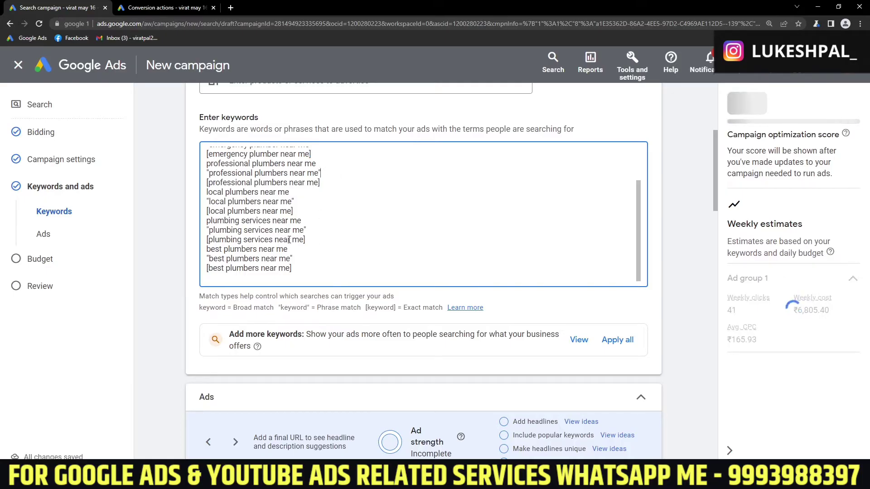
# Step: Move on to the ad below the keyword list and open its Final URL for entry
pyautogui.scroll(-2, 364, 317)
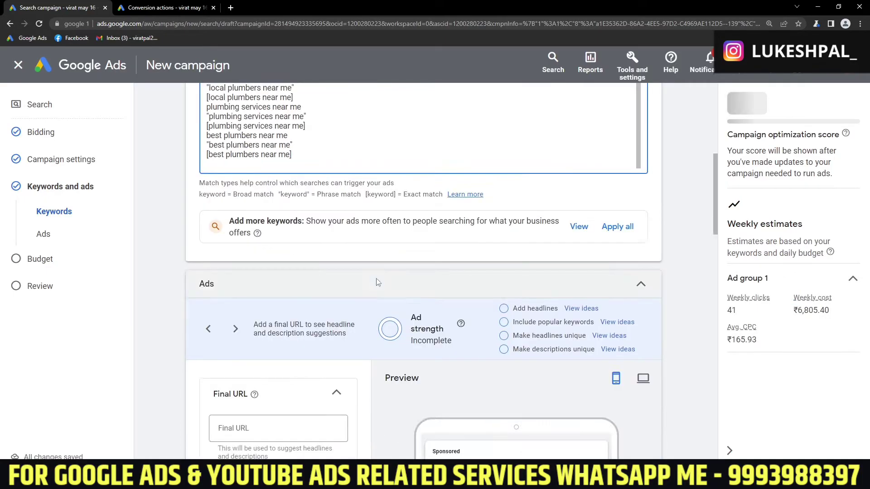
pyautogui.scroll(-4, 376, 278)
pyautogui.click(268, 201)
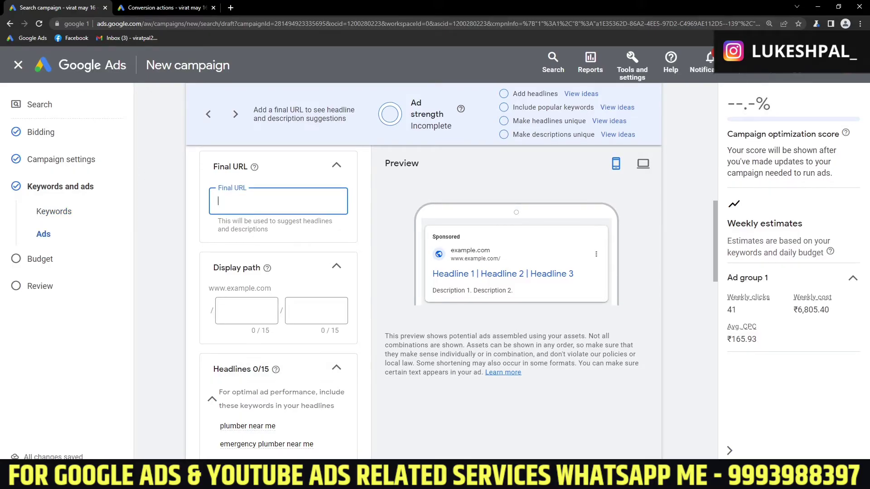
# Step: Switch to the other browser window and compare how the Dubai home maintenance websites display their contact numbers on the landing pages
pyautogui.hotkey('alt', 'Tab')
pyautogui.click(317, 6)
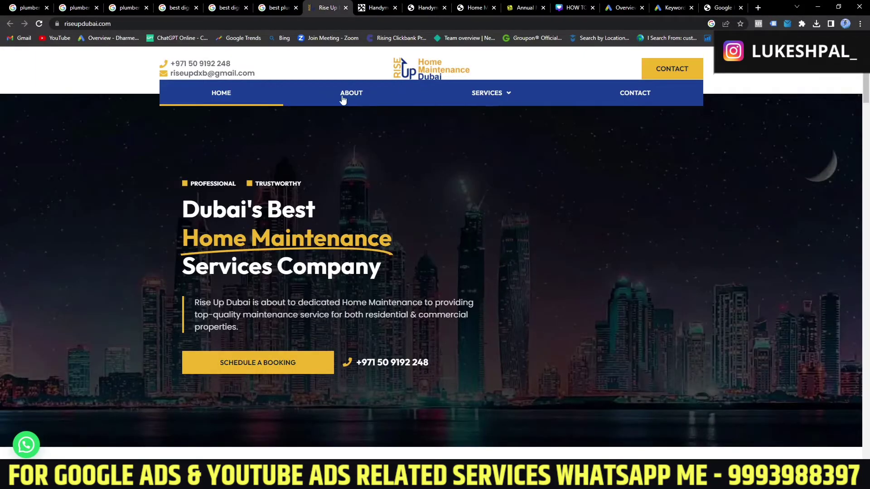
pyautogui.moveTo(149, 64); pyautogui.dragTo(252, 61)
pyautogui.click(252, 62)
pyautogui.click(373, 13)
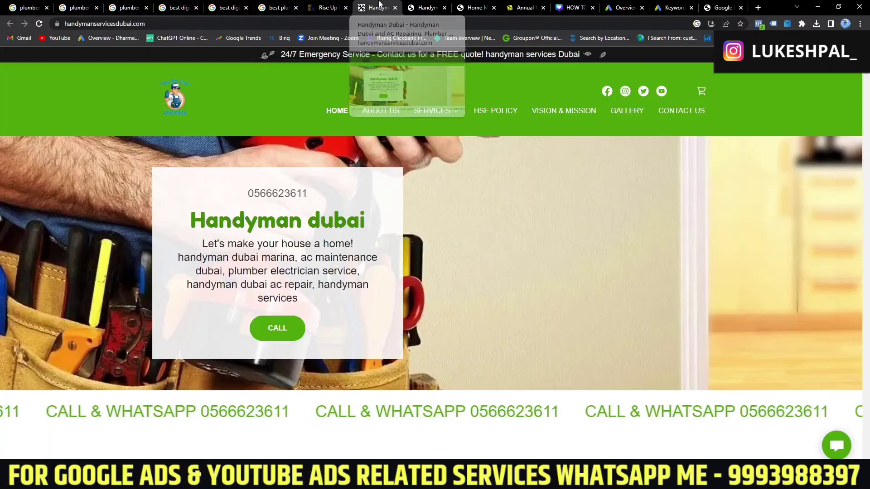
pyautogui.moveTo(248, 196); pyautogui.dragTo(315, 201)
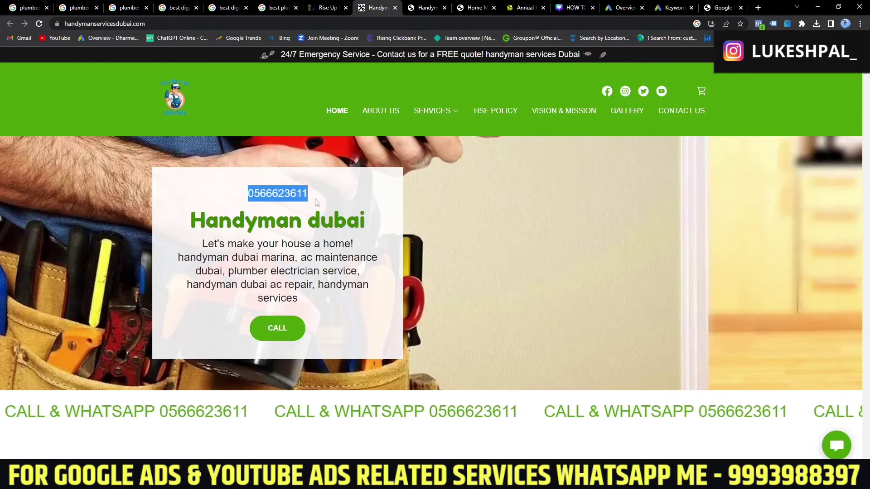
pyautogui.click(408, 10)
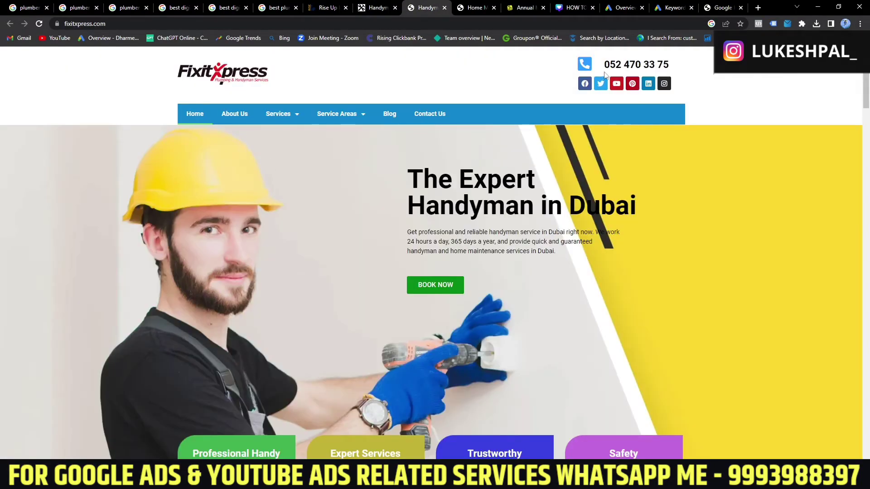
pyautogui.moveTo(604, 68); pyautogui.dragTo(688, 67)
pyautogui.click(475, 7)
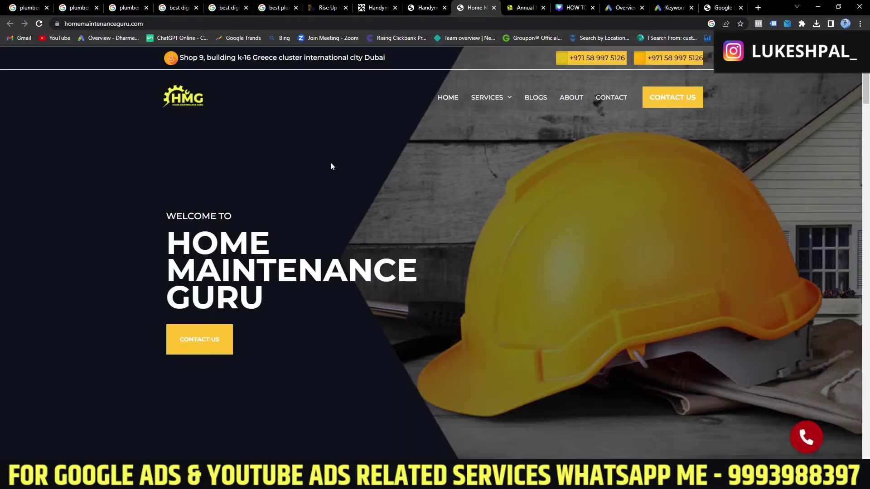
pyautogui.click(526, 7)
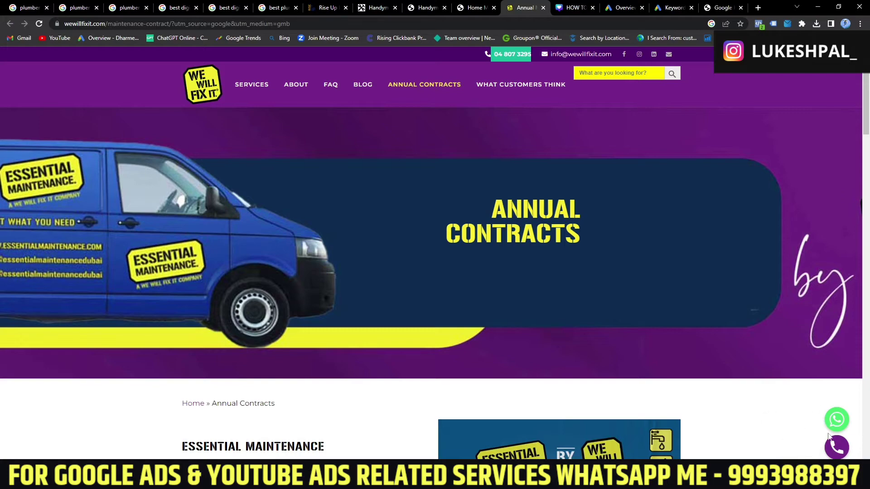
# Step: Examine the Rise Up, Handyman Dubai, FixitXpress and Home Maintenance Guru landing pages, including the service sections further down
pyautogui.click(323, 4)
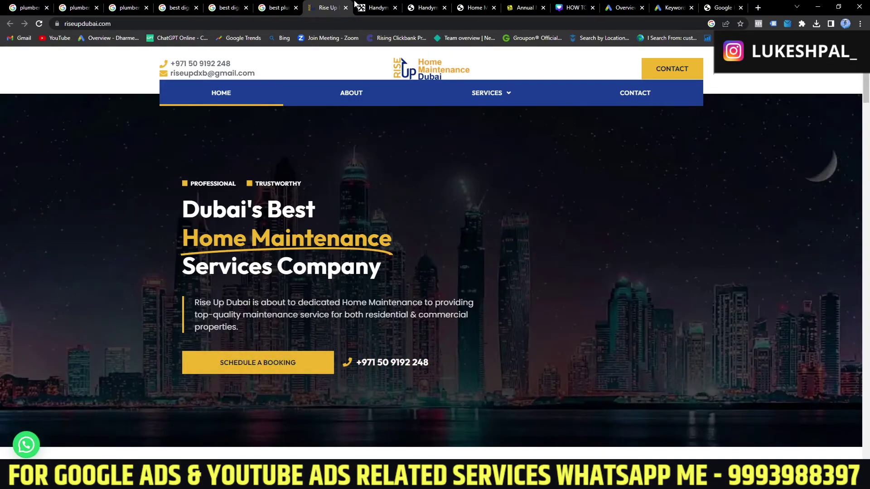
pyautogui.click(375, 8)
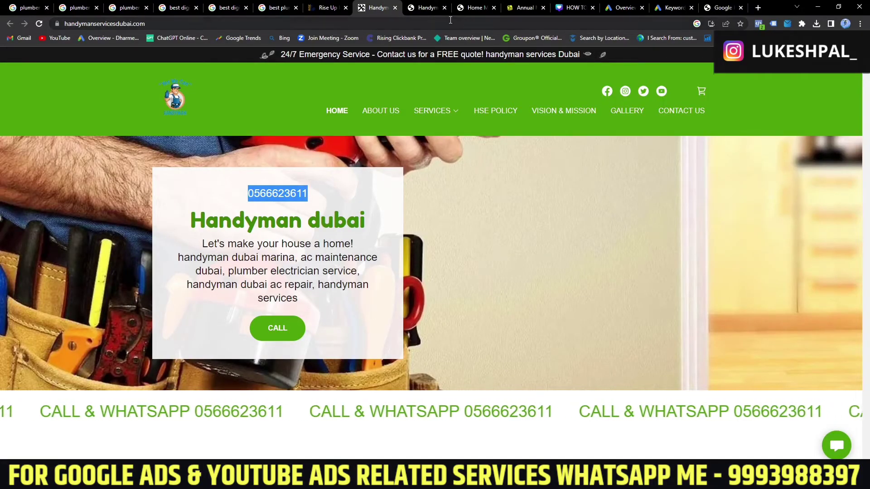
pyautogui.click(423, 4)
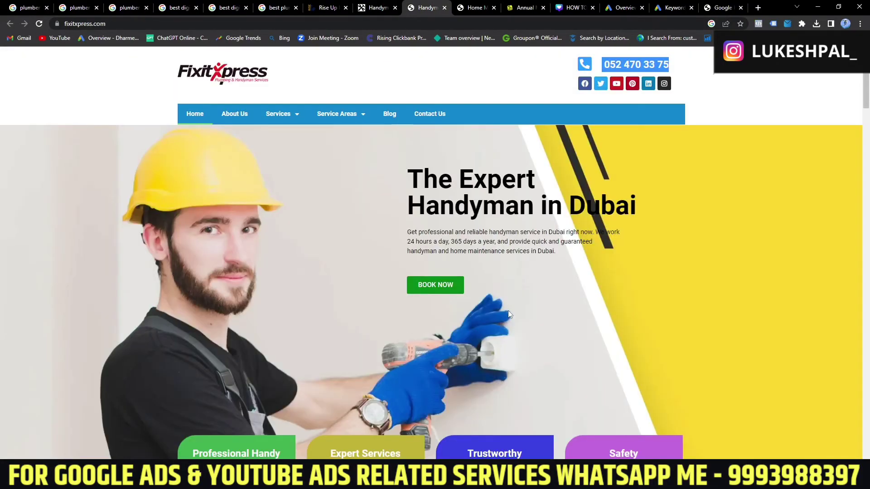
pyautogui.scroll(-5, 511, 314)
pyautogui.scroll(-8, 589, 338)
pyautogui.scroll(-12, 589, 337)
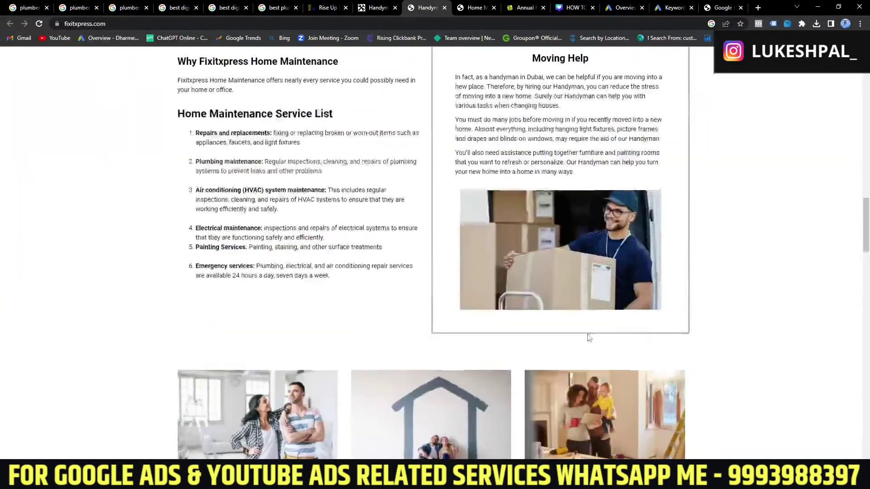
pyautogui.scroll(20, 625, 311)
pyautogui.scroll(3, 626, 311)
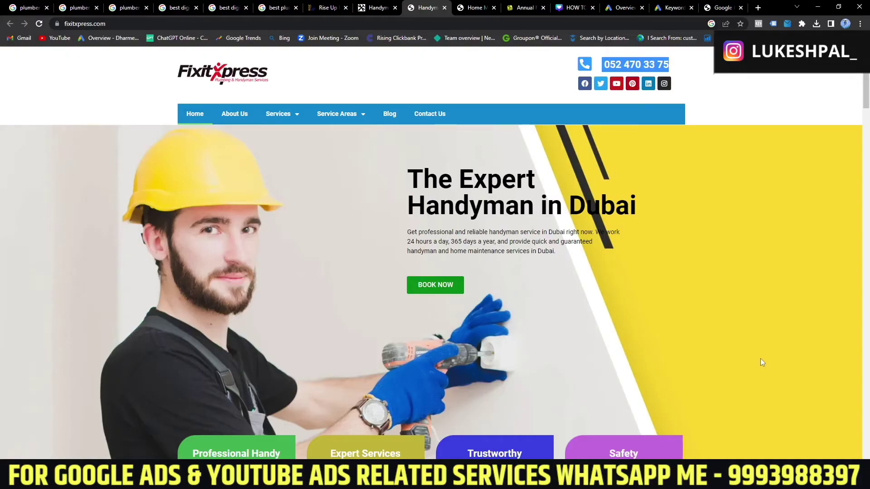
pyautogui.click(455, 5)
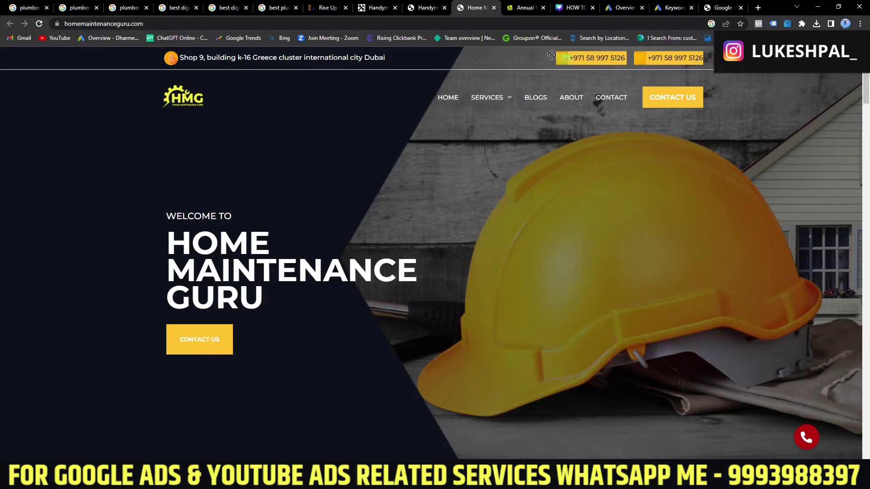
pyautogui.scroll(-20, 573, 414)
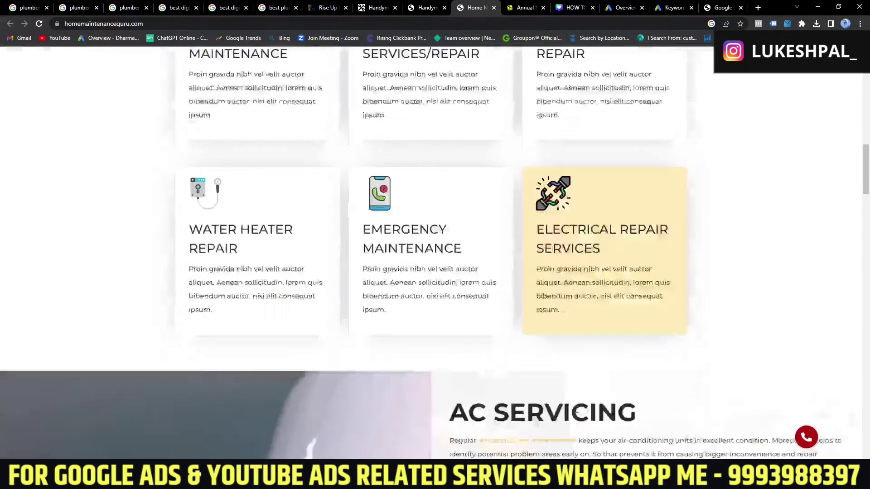
pyautogui.scroll(15, 583, 441)
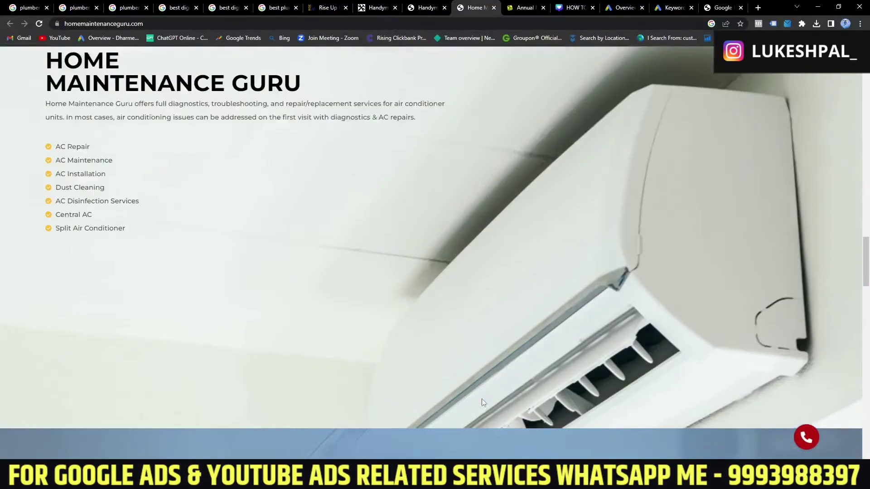
# Step: Review the Handyman Dubai landing page and copy its web address, handymanservicesdubai.com
pyautogui.click(369, 5)
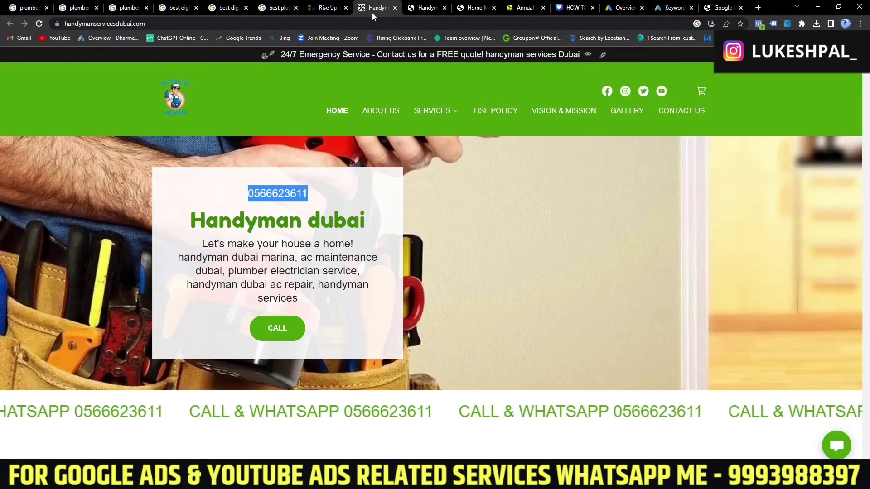
pyautogui.click(469, 186)
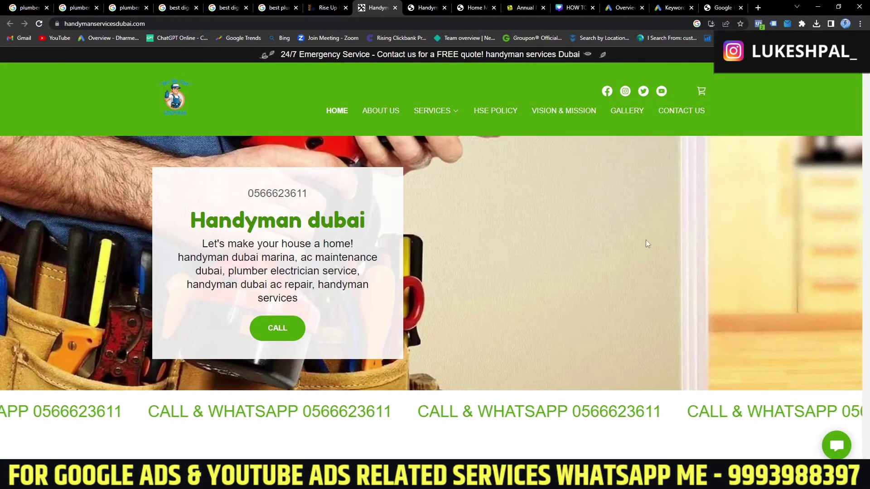
pyautogui.scroll(-6, 646, 240)
pyautogui.scroll(-20, 684, 230)
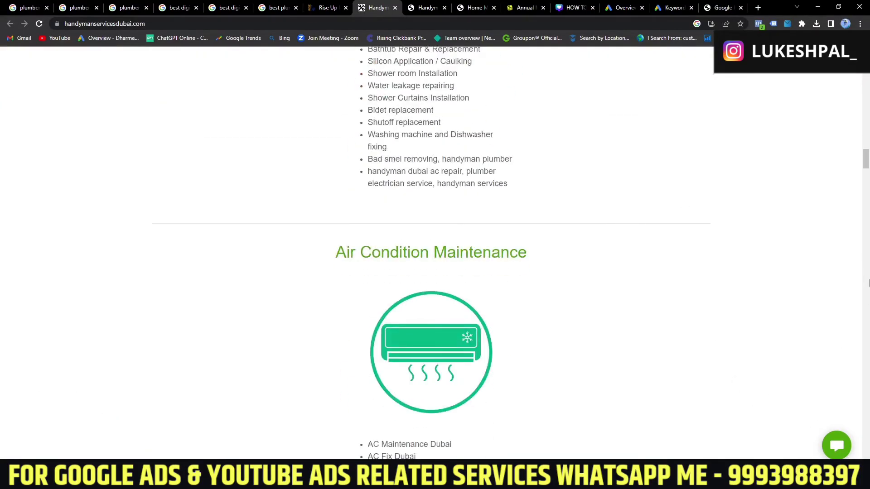
pyautogui.moveTo(866, 161); pyautogui.dragTo(867, 70)
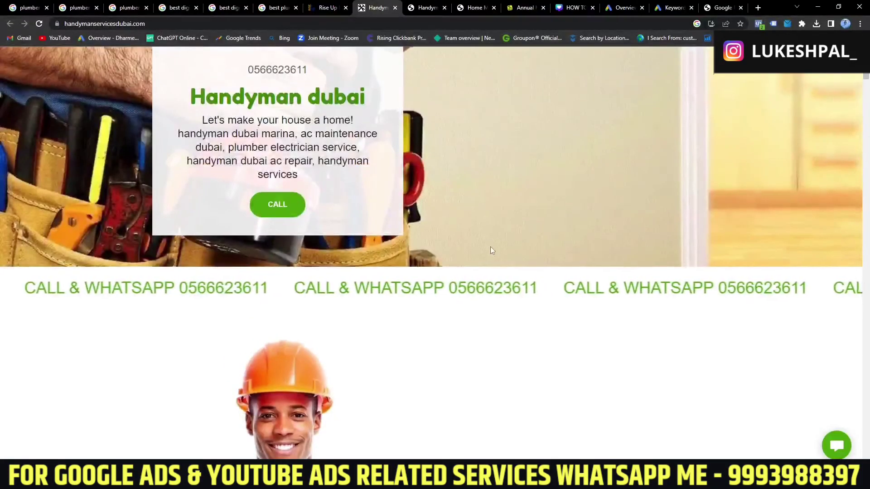
pyautogui.scroll(3, 491, 247)
pyautogui.click(150, 23)
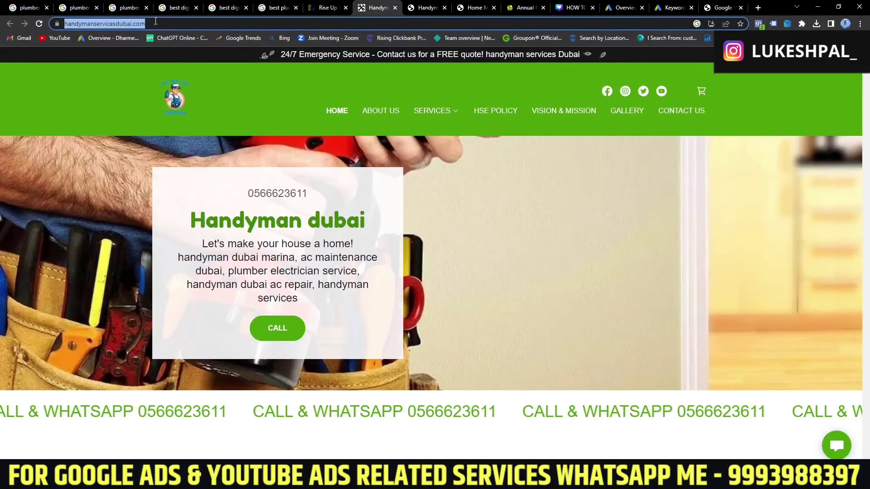
pyautogui.rightClick(154, 21)
pyautogui.click(187, 71)
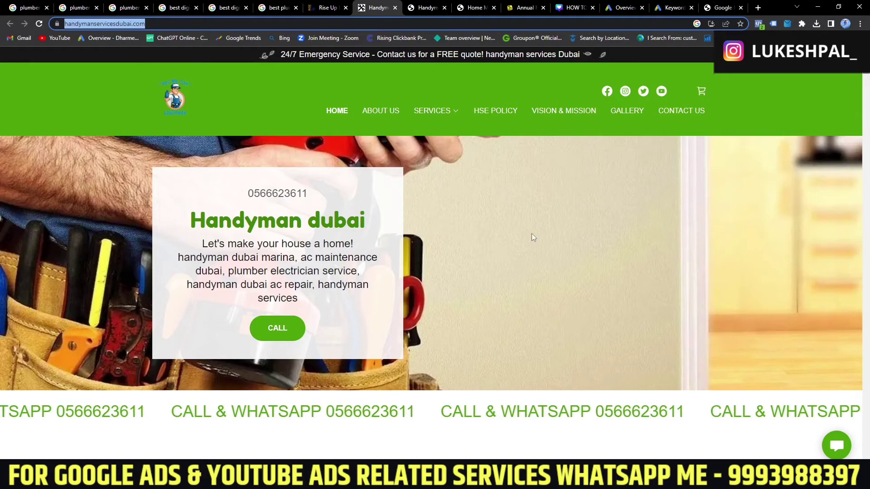
pyautogui.hotkey('alt', 'Tab')
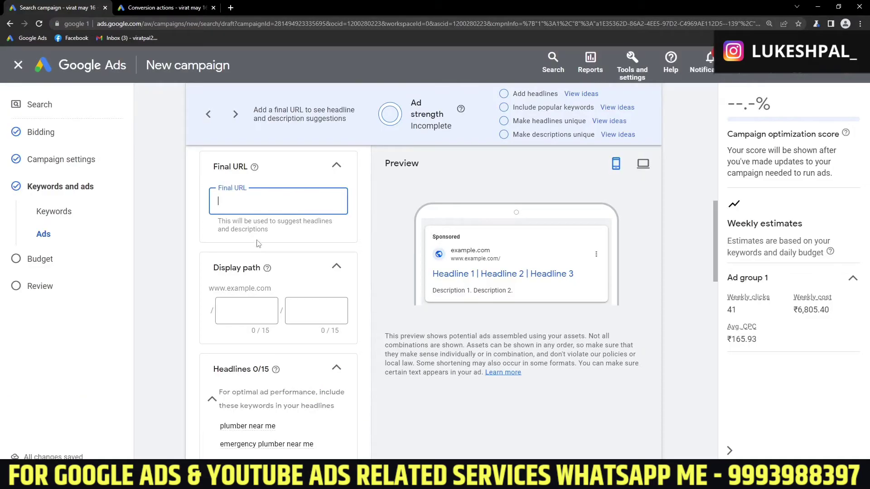
pyautogui.rightClick(253, 204)
pyautogui.click(275, 273)
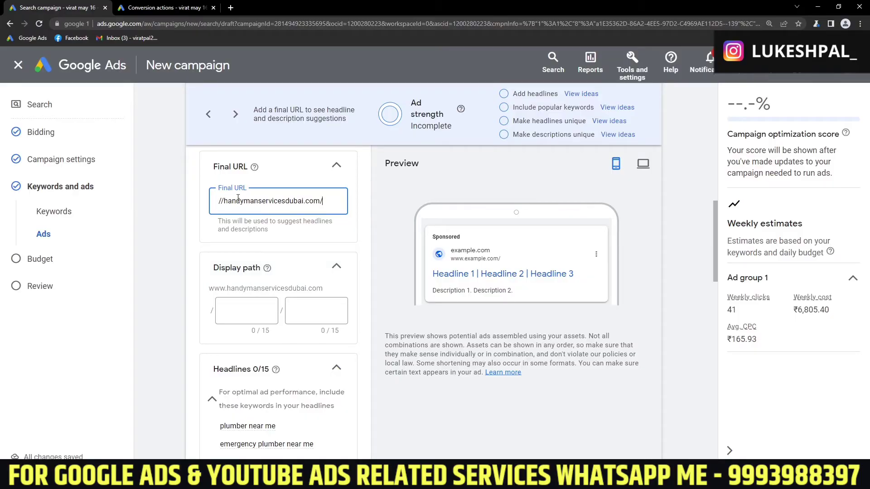
pyautogui.moveTo(239, 206); pyautogui.dragTo(186, 203)
# Step: Set the ad's two display path parts to "best" and "plumber"
pyautogui.click(256, 309)
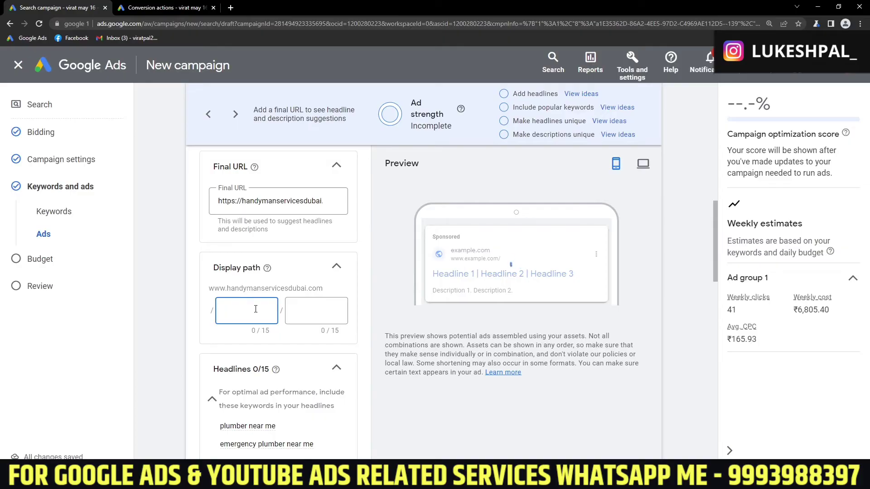
pyautogui.write('est')
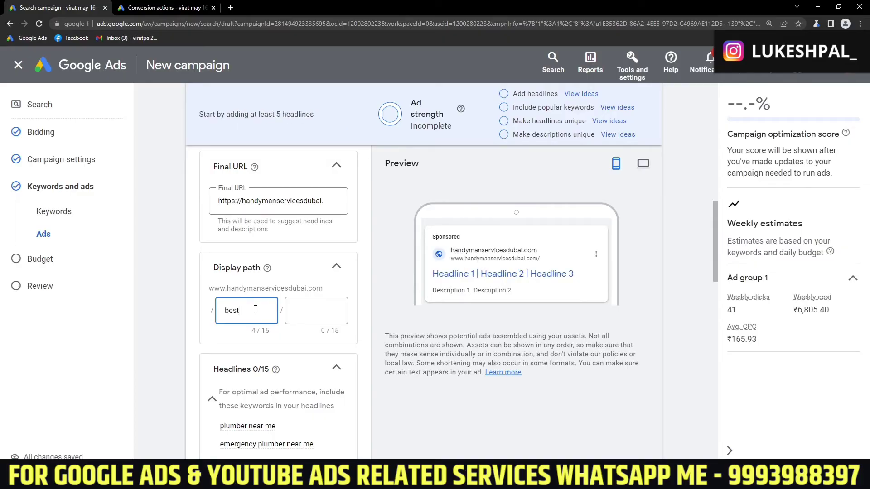
pyautogui.click(314, 312)
pyautogui.write('p')
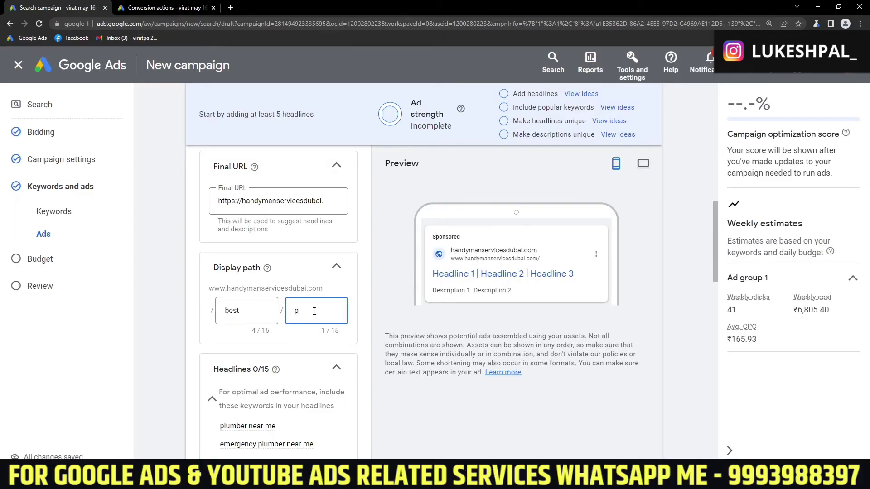
pyautogui.write('lumber')
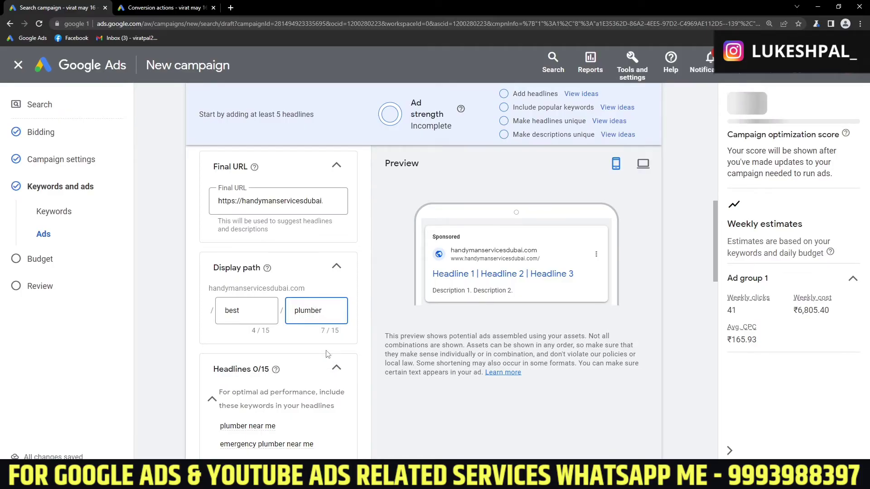
# Step: Examine the ad's empty headline and description fields, the suggested headline keywords and the campaign's entered keyword list
pyautogui.scroll(-6, 328, 354)
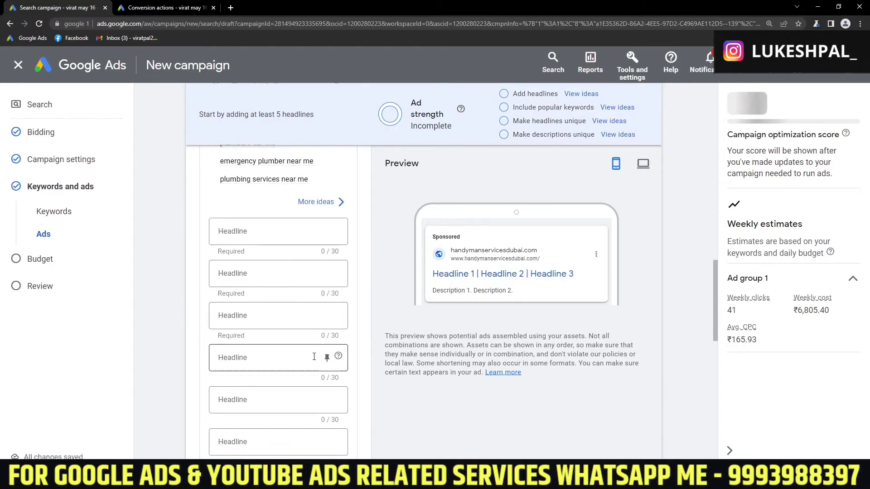
pyautogui.scroll(-6, 314, 357)
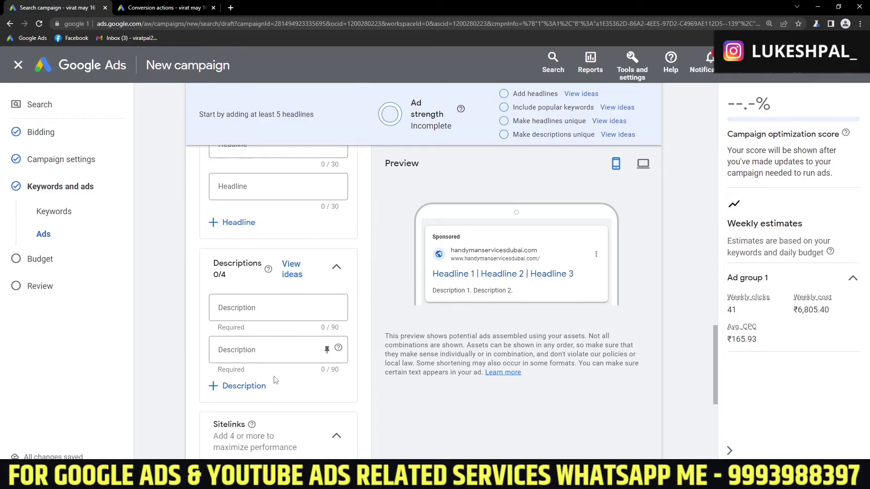
pyautogui.scroll(4, 275, 393)
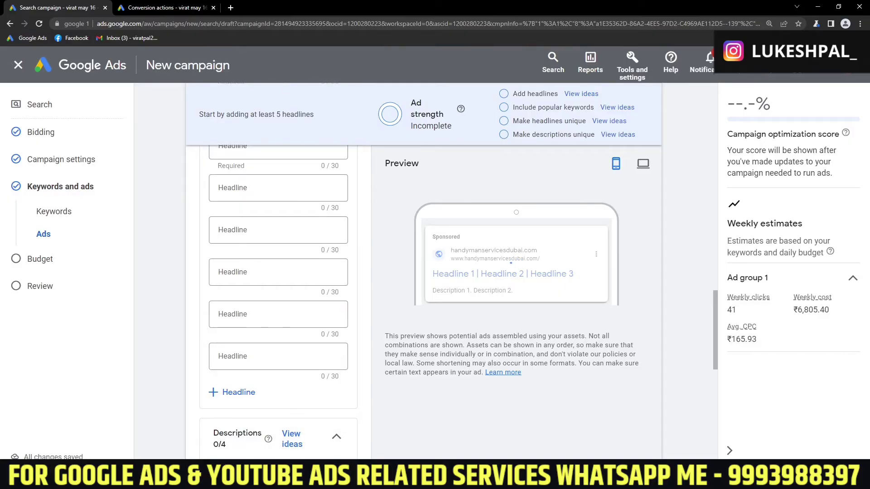
pyautogui.moveTo(297, 480)
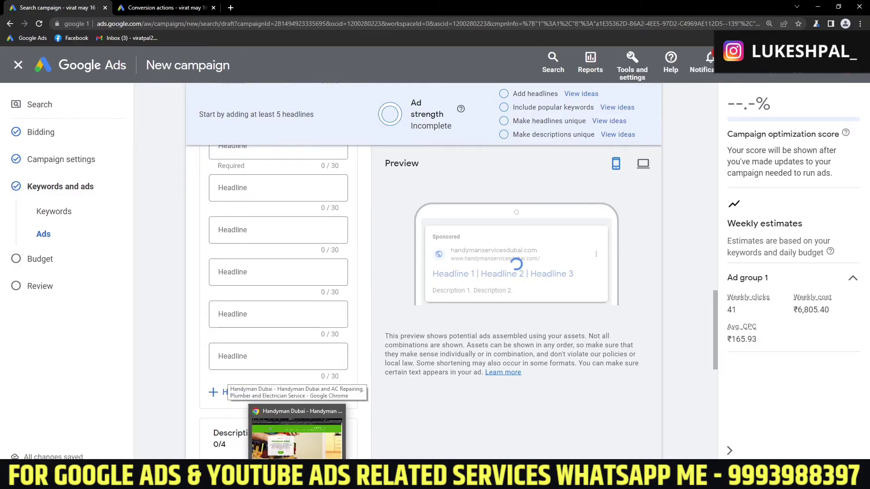
pyautogui.scroll(6, 297, 364)
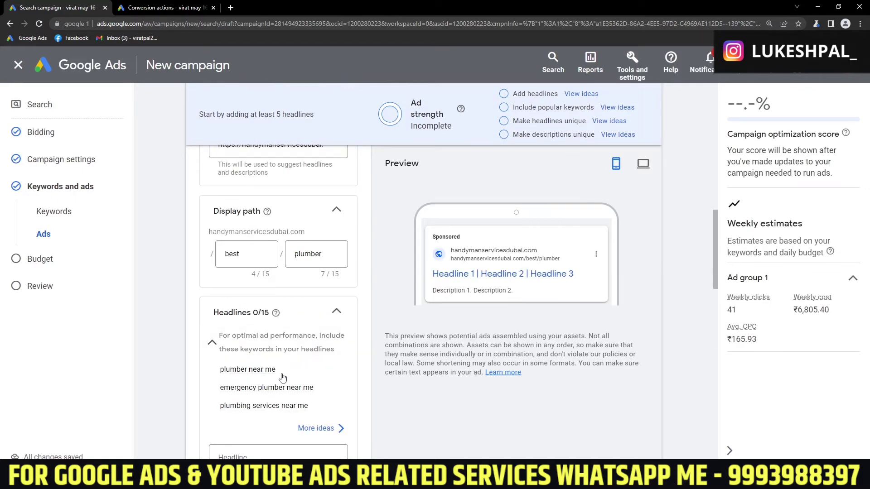
pyautogui.moveTo(285, 393)
pyautogui.scroll(-2, 171, 350)
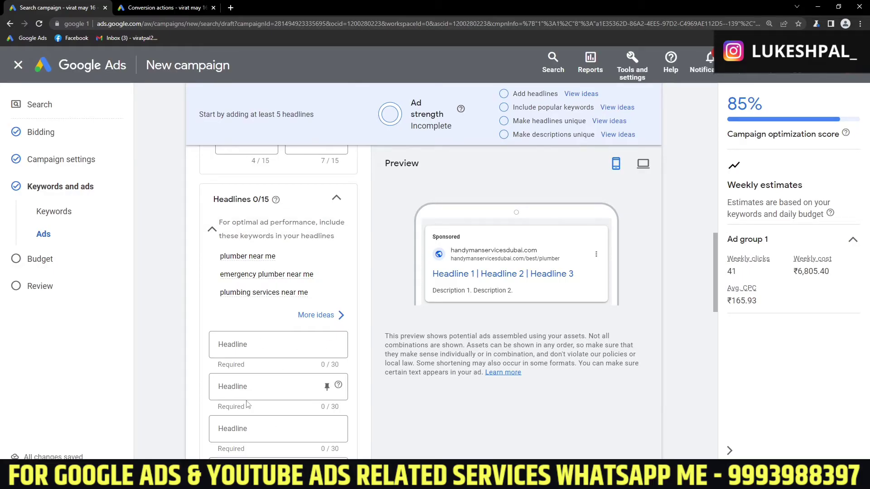
pyautogui.scroll(12, 240, 347)
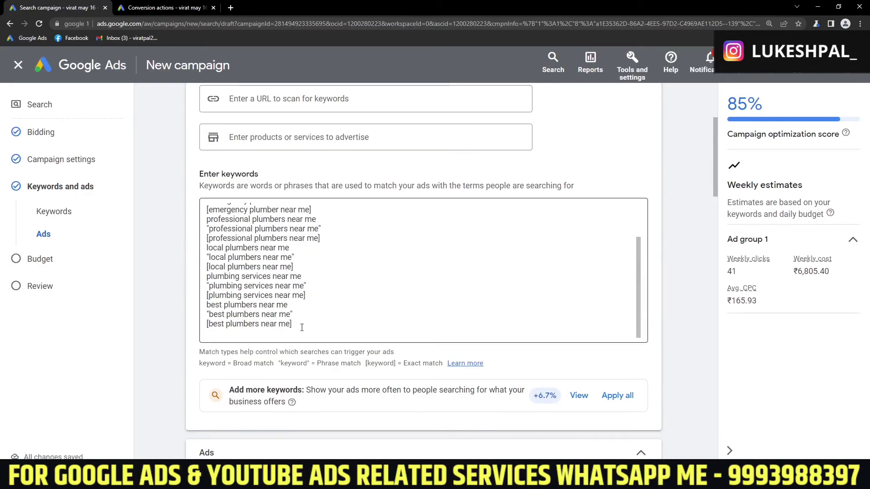
# Step: Try to copy the suggested keyword "plumber near me" into the ad's first headline, and clear the field again
pyautogui.scroll(2, 302, 327)
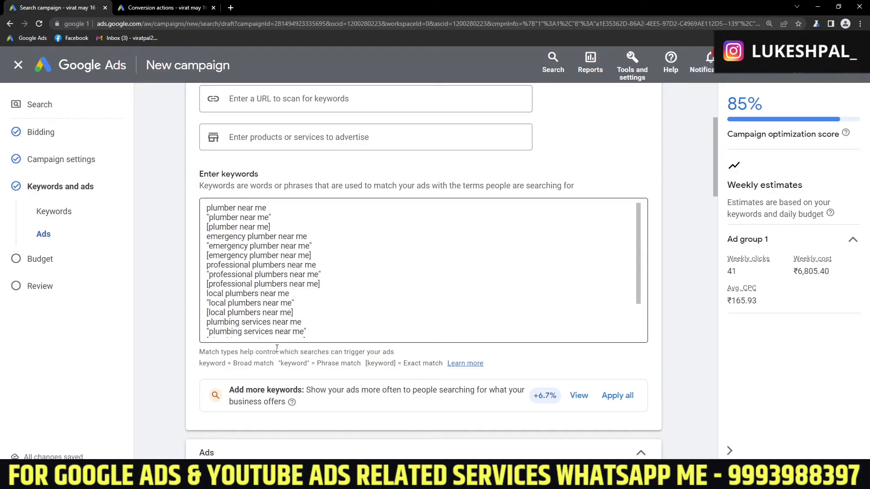
pyautogui.scroll(-8, 265, 383)
pyautogui.scroll(-5, 290, 389)
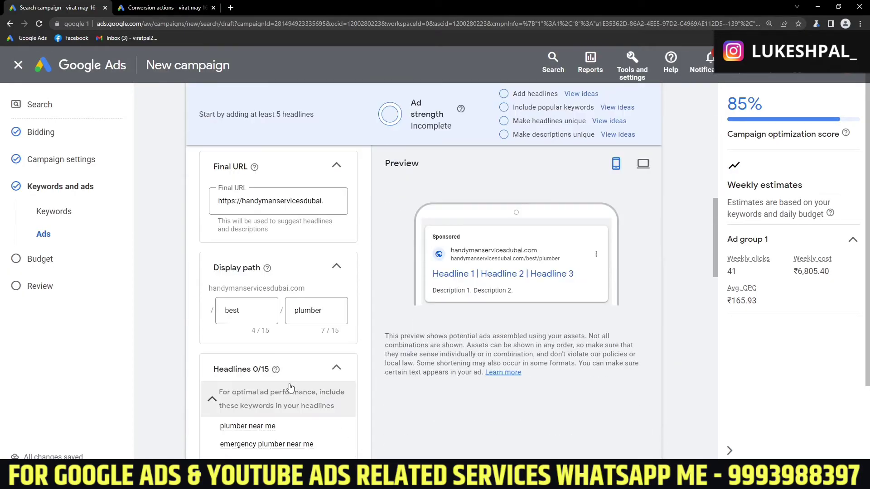
pyautogui.click(290, 389)
pyautogui.moveTo(315, 274); pyautogui.dragTo(221, 255)
pyautogui.hotkey('ctrl', 'c')
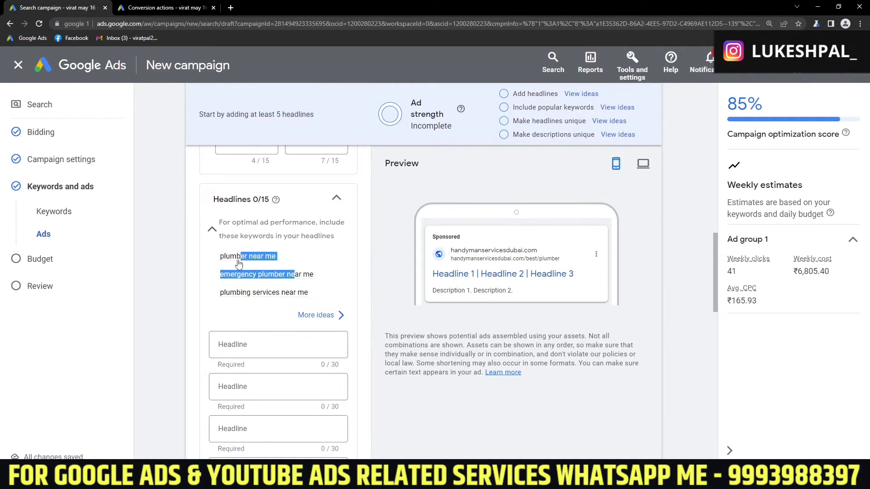
pyautogui.rightClick(250, 256)
pyautogui.click(266, 261)
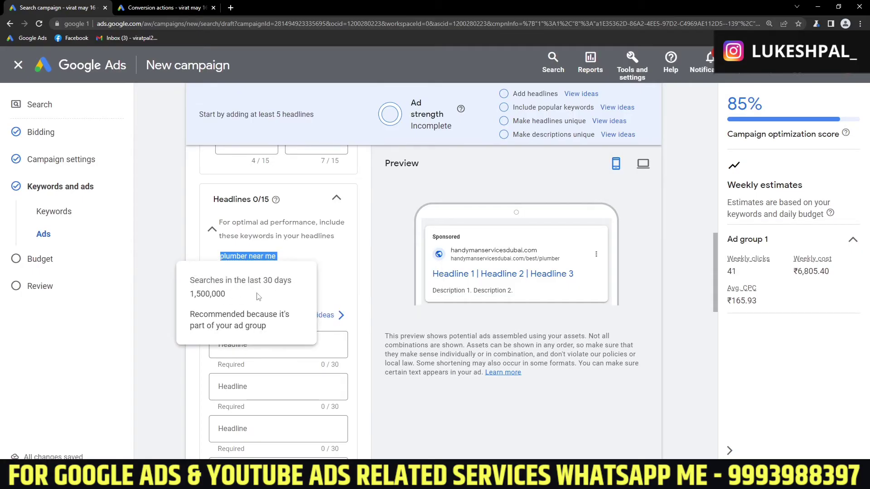
pyautogui.click(269, 350)
pyautogui.rightClick(270, 351)
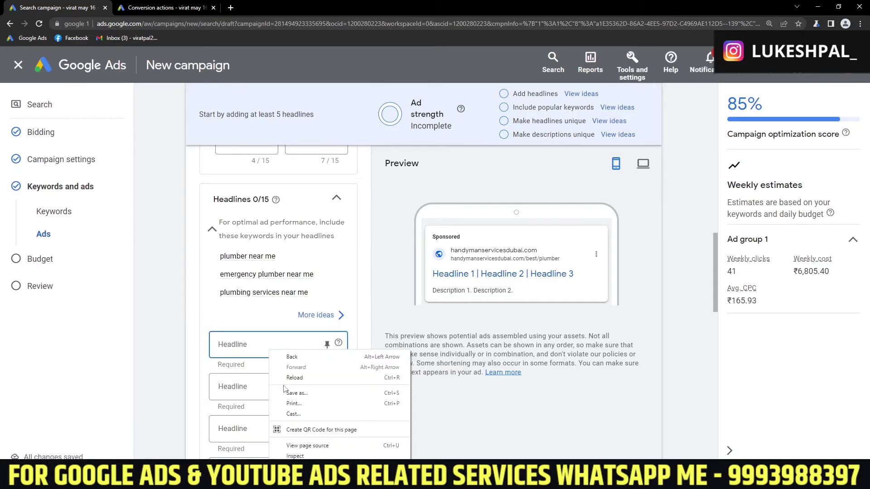
pyautogui.rightClick(251, 348)
pyautogui.click(279, 252)
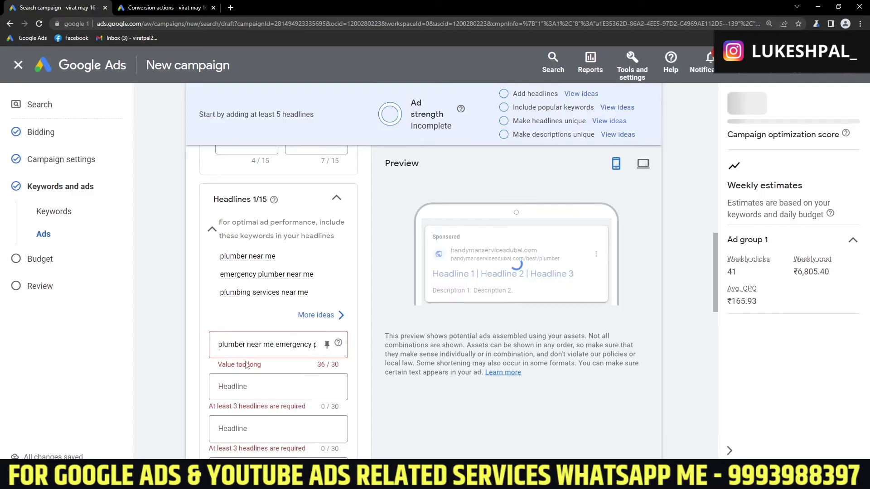
pyautogui.tripleClick(272, 350)
pyautogui.press('BackSpace')
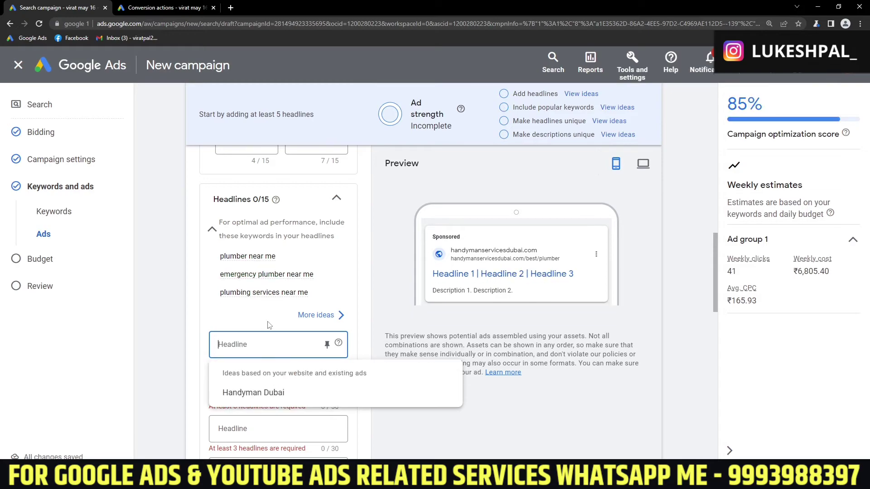
# Step: Copy the suggested keyword "emergency plumber near me" into the ad's first headline
pyautogui.moveTo(314, 275); pyautogui.dragTo(232, 279)
pyautogui.rightClick(232, 279)
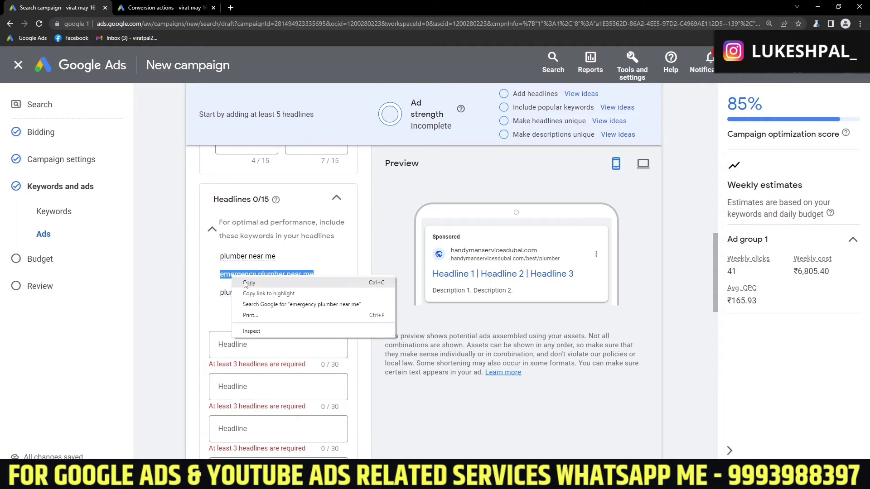
pyautogui.click(238, 284)
pyautogui.click(239, 348)
pyautogui.rightClick(238, 347)
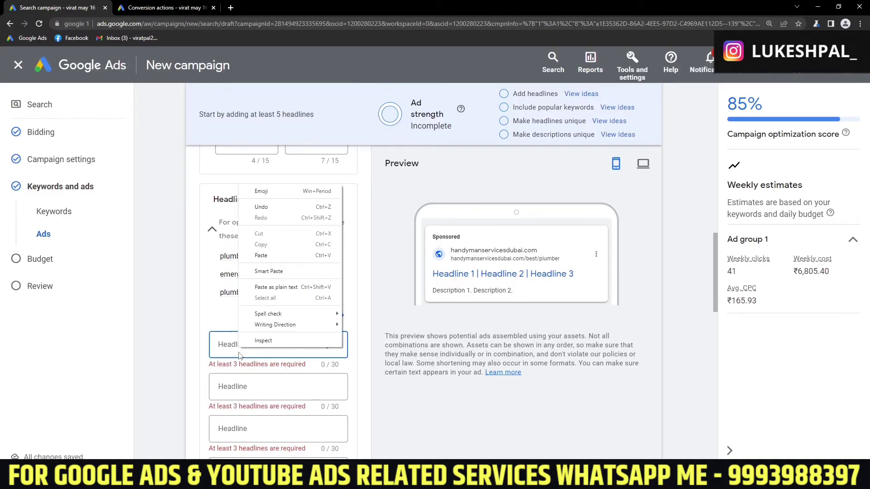
pyautogui.click(254, 254)
# Step: Write "best plumber in dubai" as the ad's second headline
pyautogui.click(230, 384)
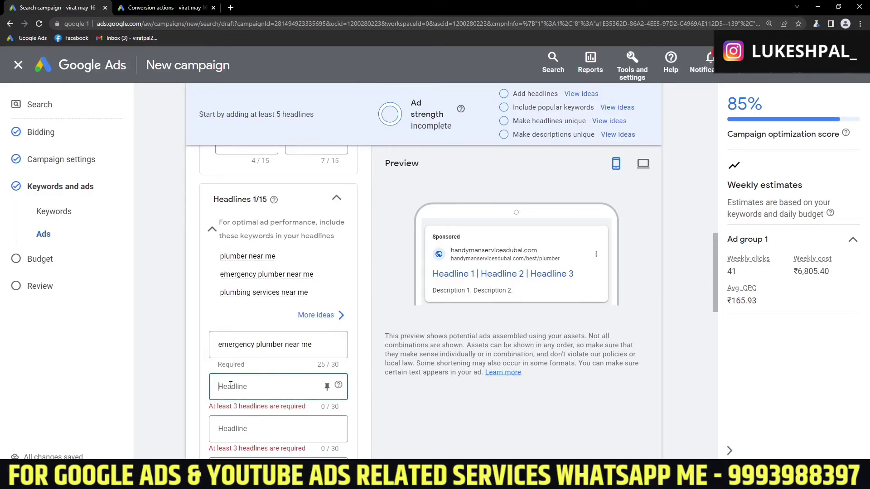
pyautogui.write('best')
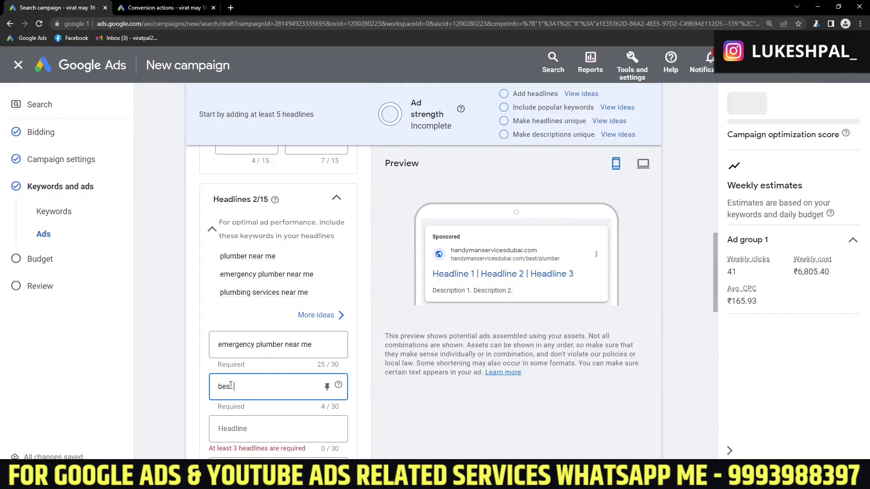
pyautogui.write(' plumber dubai')
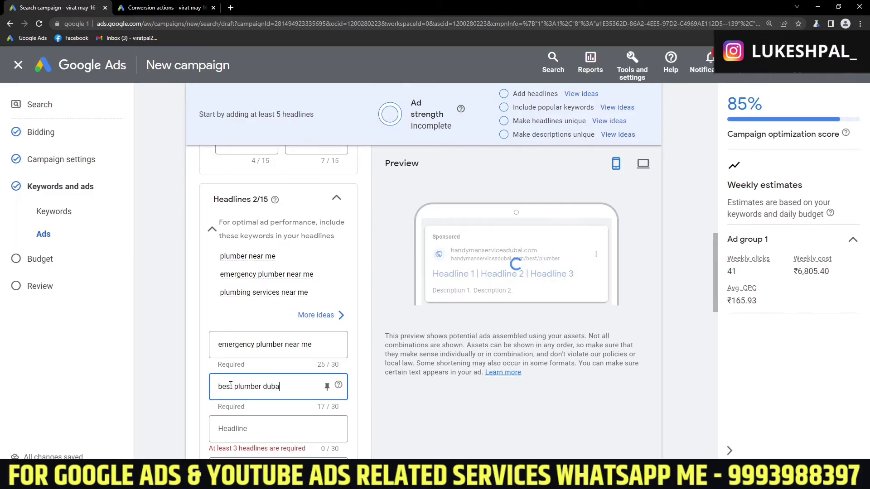
pyautogui.click(264, 388)
pyautogui.write('in')
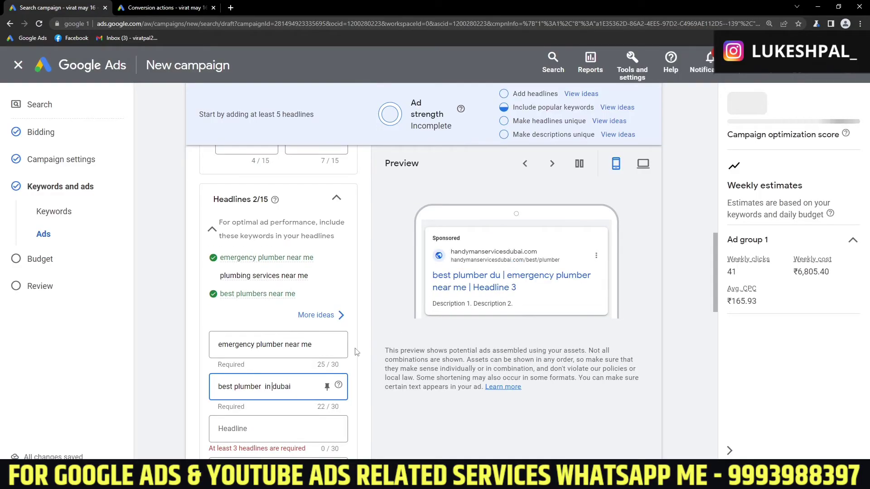
# Step: Copy the suggested keyword "plumbing services near me" into the ad's third headline
pyautogui.moveTo(222, 279); pyautogui.dragTo(306, 277)
pyautogui.rightClick(304, 277)
pyautogui.click(313, 282)
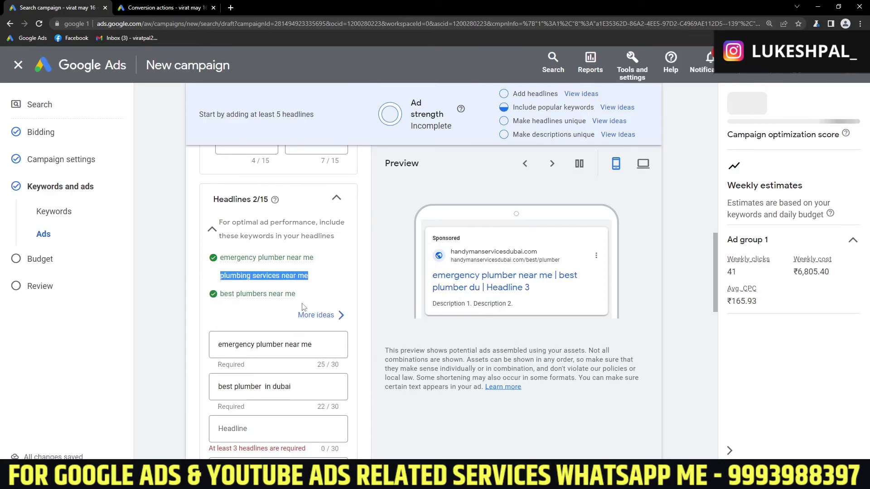
pyautogui.click(266, 429)
pyautogui.rightClick(266, 431)
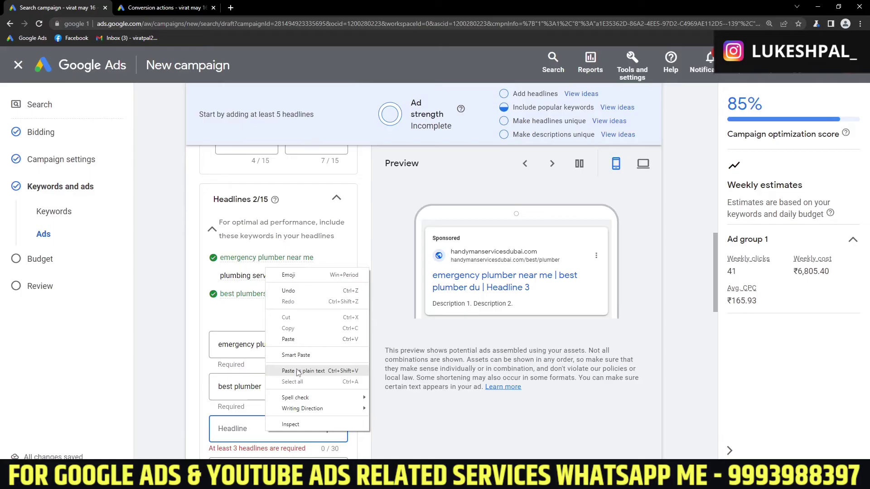
pyautogui.click(299, 340)
pyautogui.scroll(-3, 271, 372)
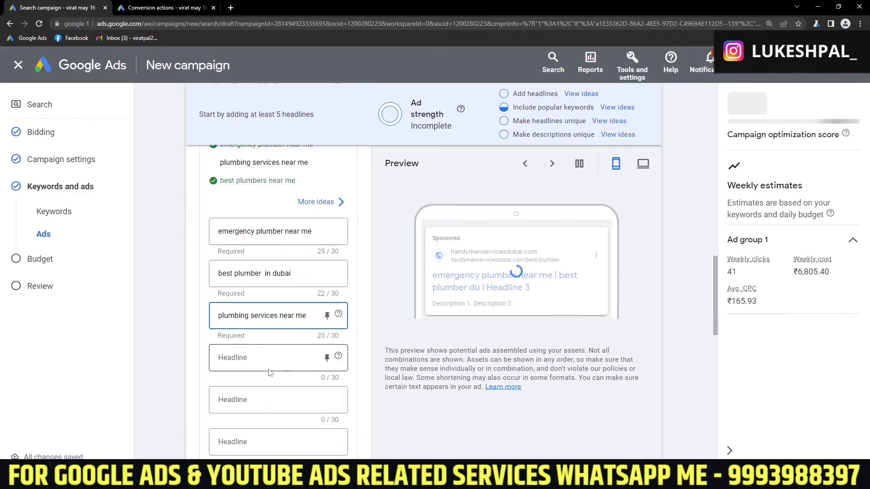
# Step: Switch to the Notepad keyword list, copy "emergency plumber near me" and paste it into the ad's fourth headline
pyautogui.click(244, 361)
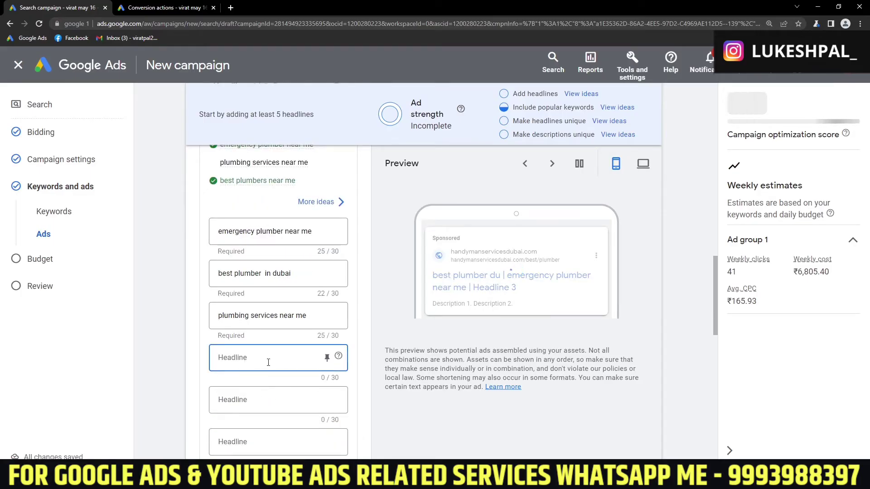
pyautogui.scroll(-1, 271, 353)
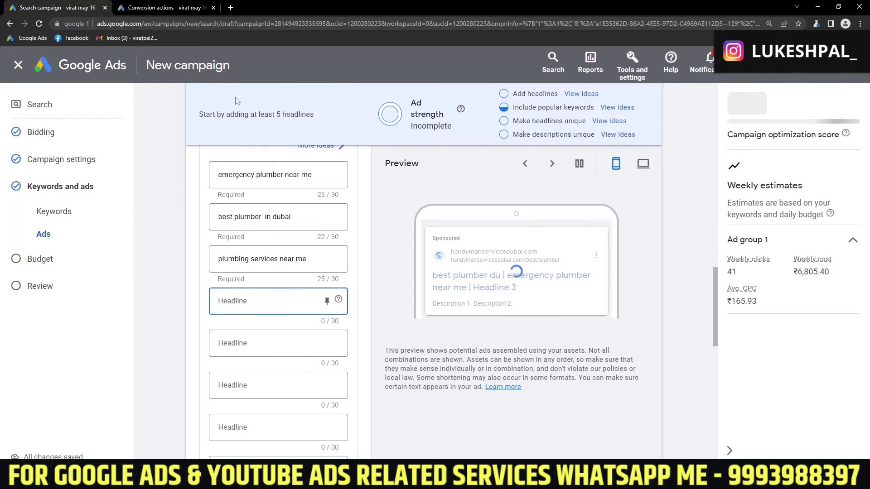
pyautogui.hotkey('alt', 'Tab')
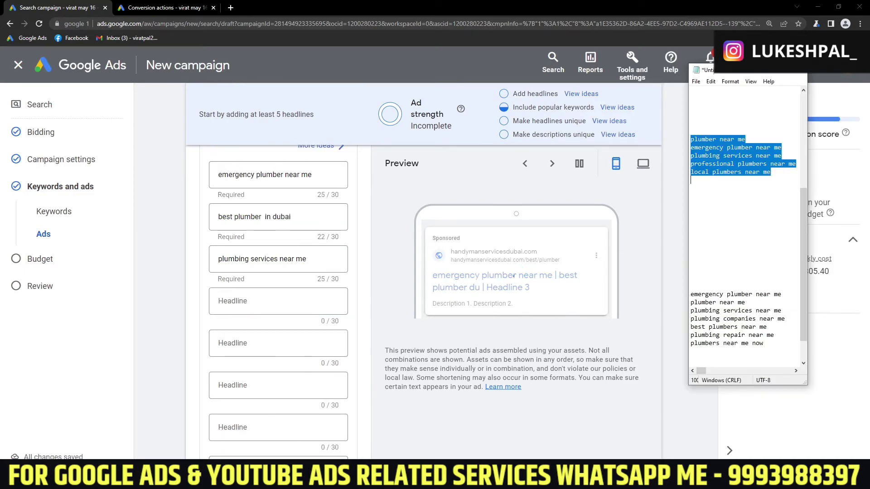
pyautogui.click(772, 280)
pyautogui.scroll(7, 731, 281)
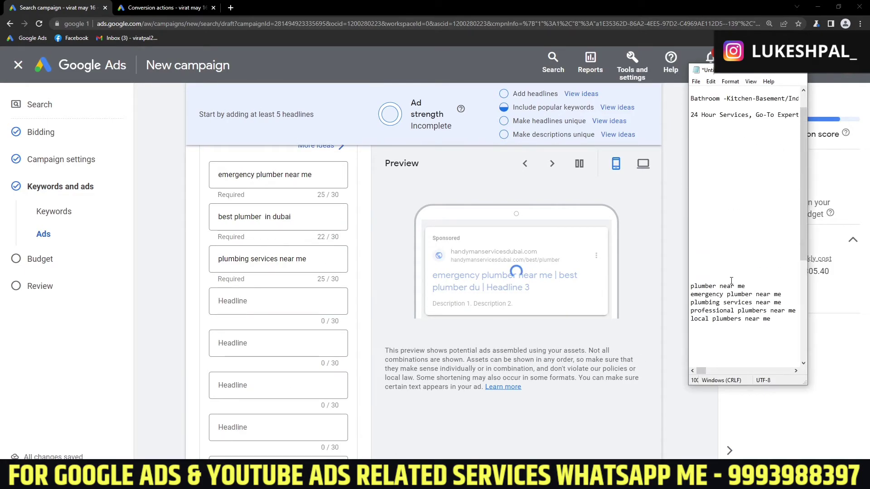
pyautogui.scroll(-8, 731, 281)
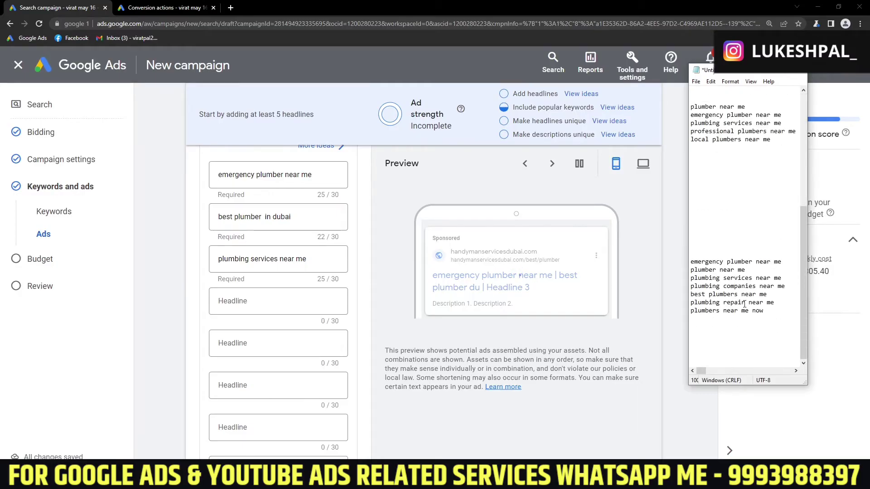
pyautogui.rightClick(700, 263)
pyautogui.click(715, 292)
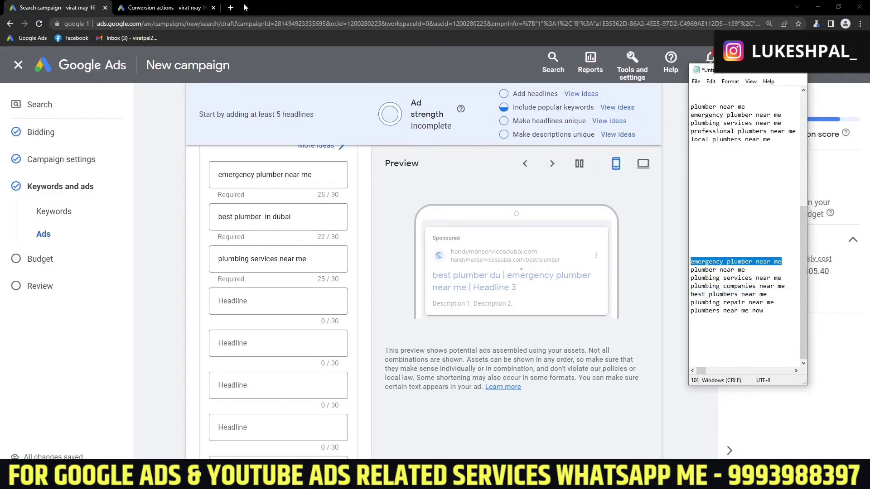
pyautogui.click(248, 301)
pyautogui.rightClick(248, 301)
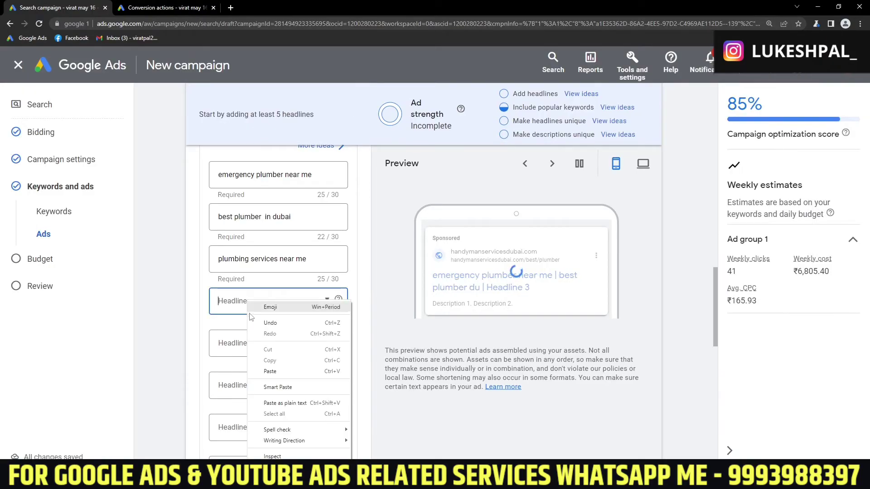
pyautogui.click(278, 376)
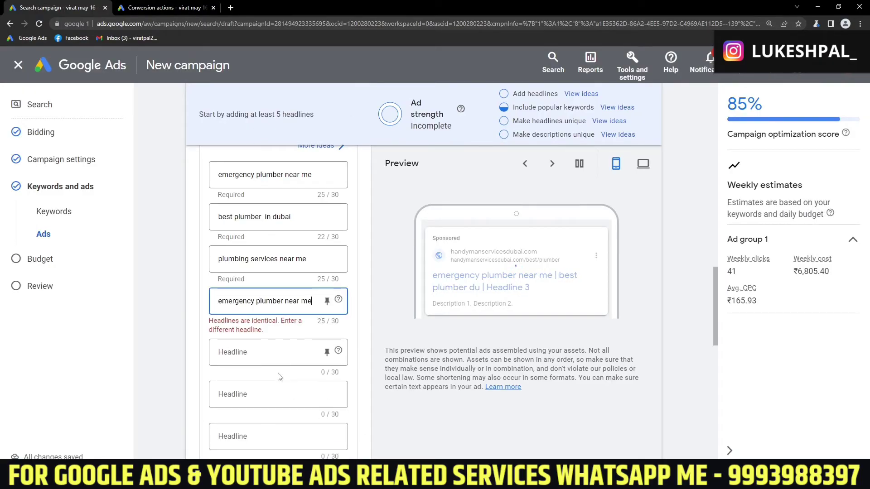
# Step: Change the fourth headline's ending so that it reads "emergency plumber dubai"
pyautogui.moveTo(247, 301); pyautogui.dragTo(197, 302)
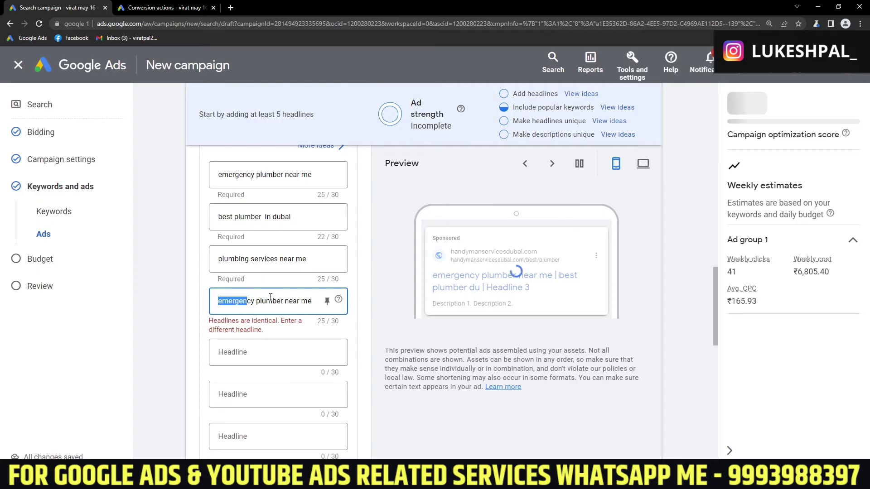
pyautogui.moveTo(271, 301); pyautogui.dragTo(315, 301)
pyautogui.click(302, 301)
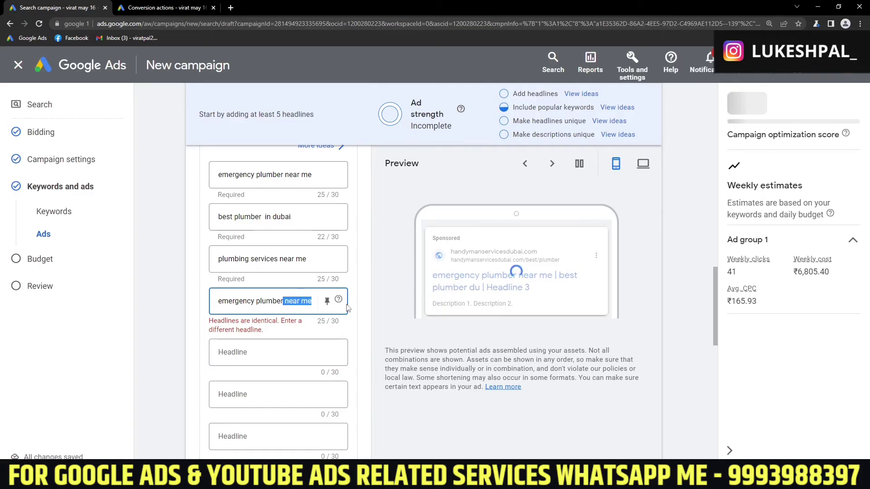
pyautogui.write('dub')
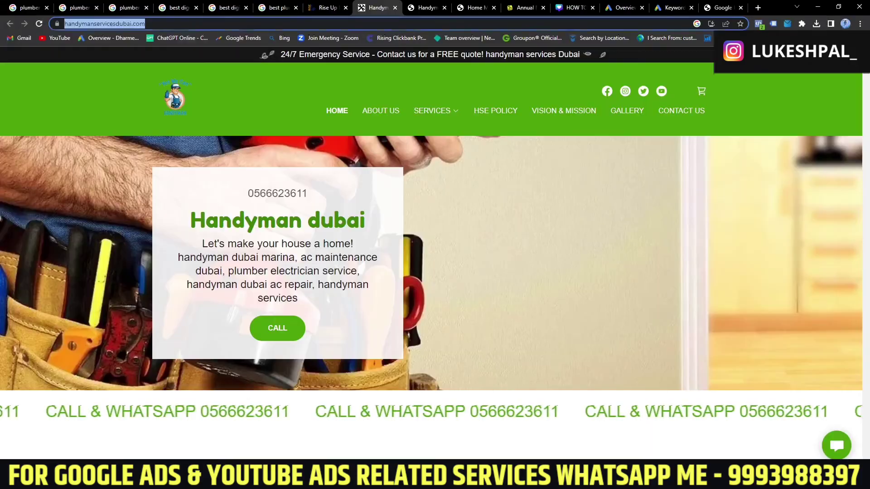
# Step: On the Handyman Dubai website, copy the tagline "Let's make your house a home!" beneath the main title
pyautogui.click(502, 233)
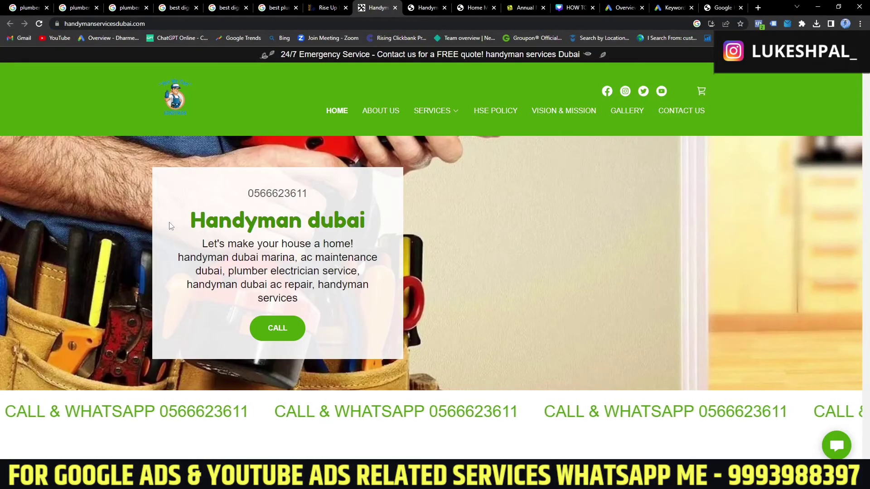
pyautogui.moveTo(171, 226); pyautogui.dragTo(391, 233)
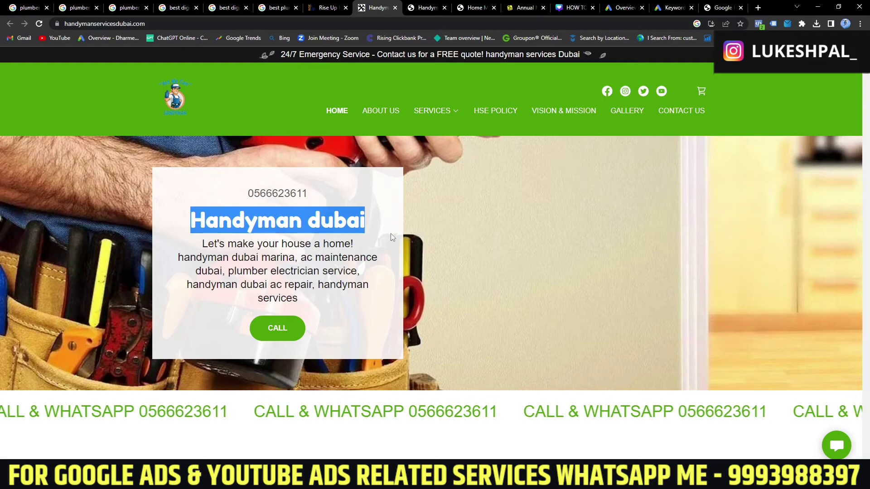
pyautogui.click(462, 229)
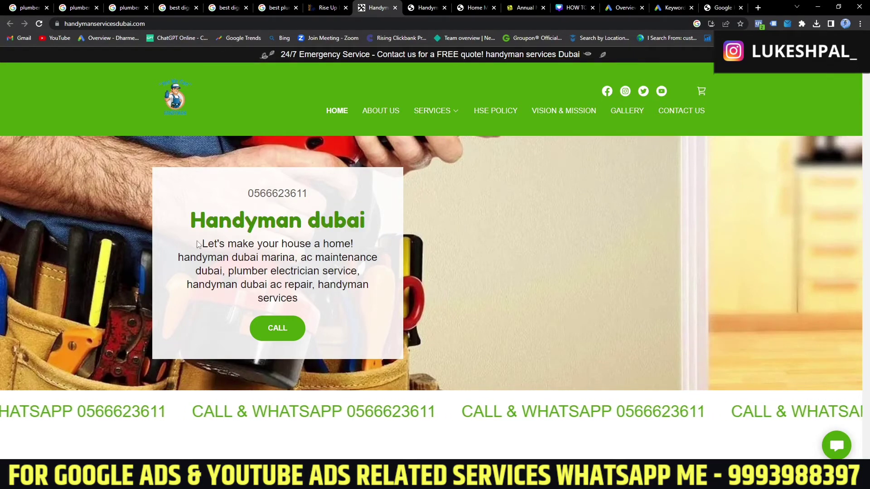
pyautogui.moveTo(197, 244); pyautogui.dragTo(354, 245)
pyautogui.rightClick(339, 247)
pyautogui.click(342, 252)
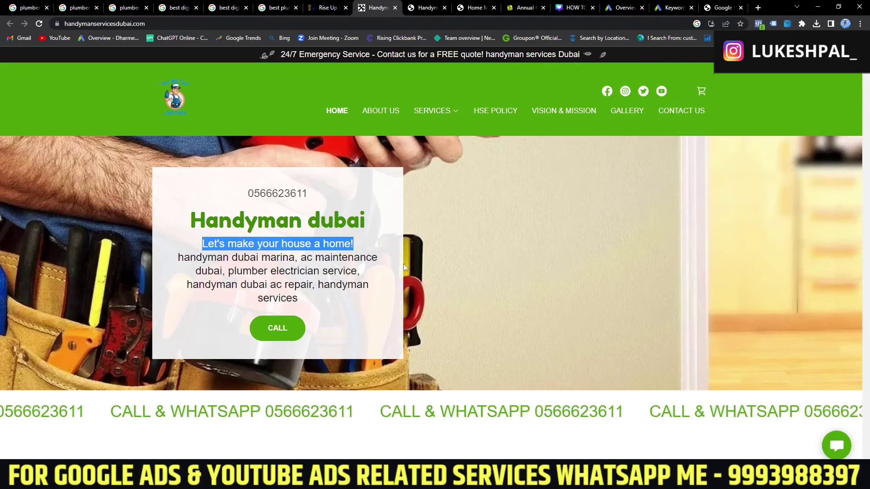
# Step: Return to the campaign draft and paste "Let's make your house a home!" as the ad's fifth headline
pyautogui.hotkey('alt', 'Tab')
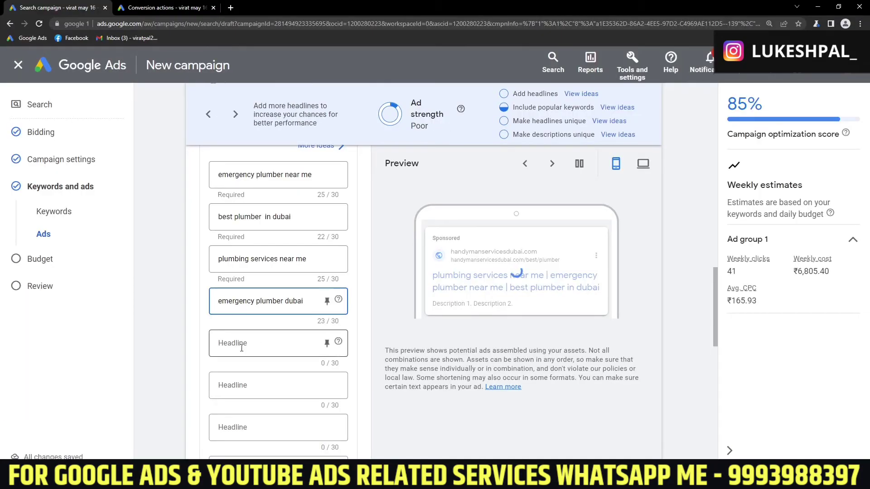
pyautogui.rightClick(242, 348)
pyautogui.click(275, 256)
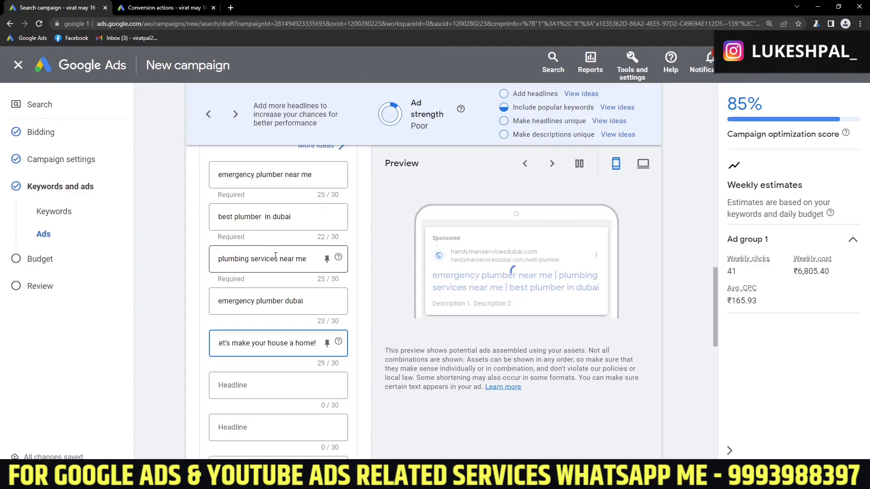
pyautogui.write('!')
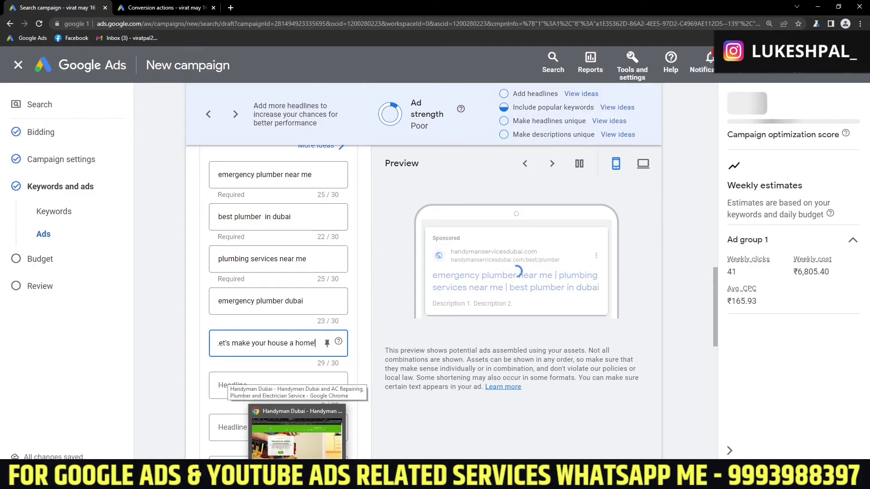
pyautogui.scroll(-3, 276, 382)
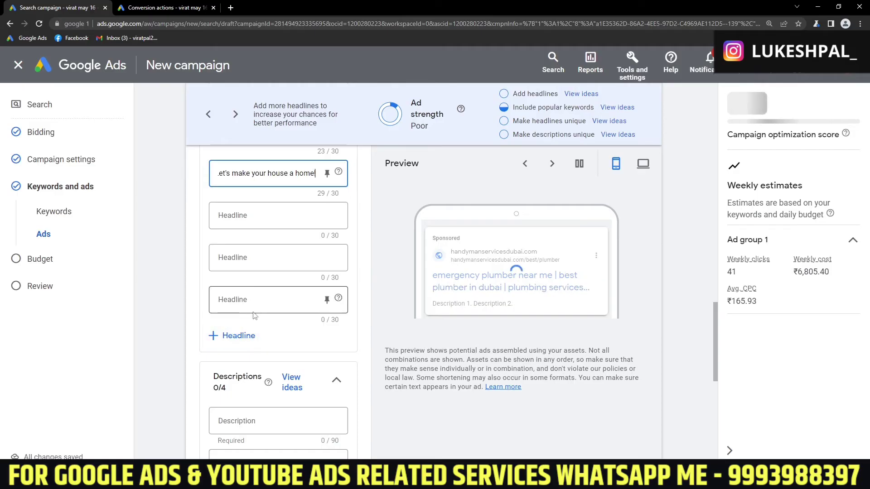
# Step: Copy the suggested keyword "local plumbers near me" from the headline ideas and paste it as the ad's sixth headline
pyautogui.scroll(6, 272, 317)
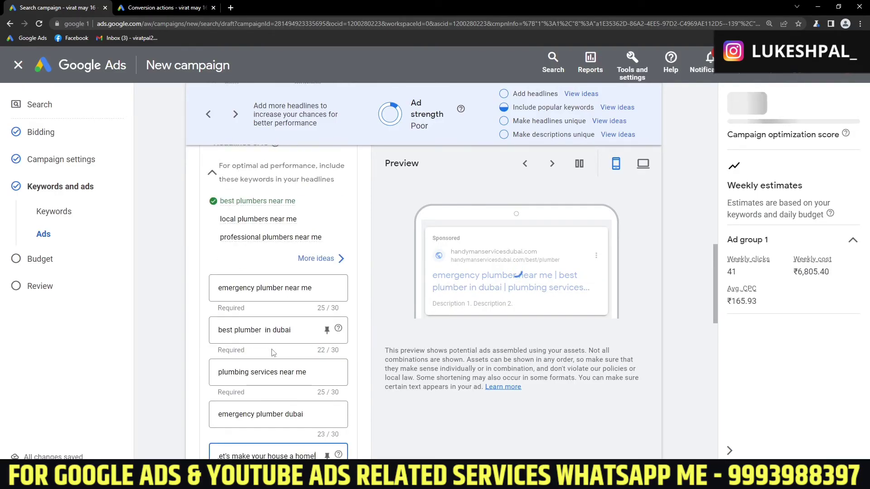
pyautogui.moveTo(297, 221); pyautogui.dragTo(220, 219)
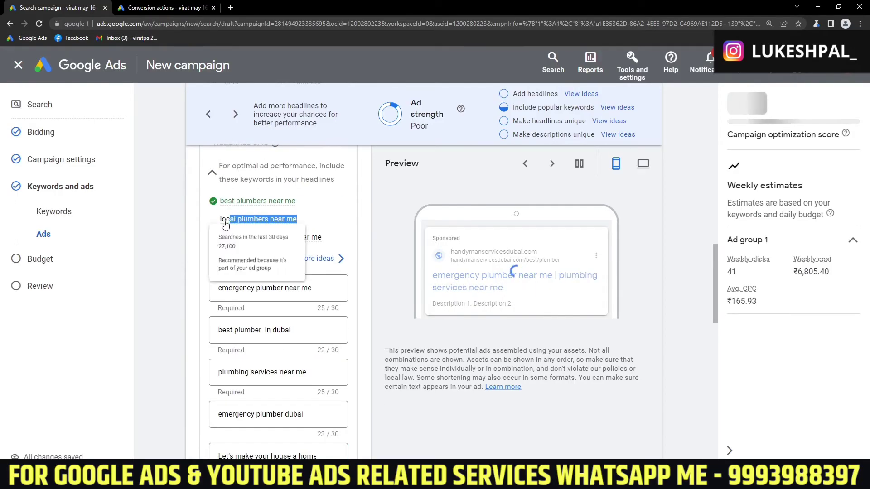
pyautogui.rightClick(232, 223)
pyautogui.click(236, 228)
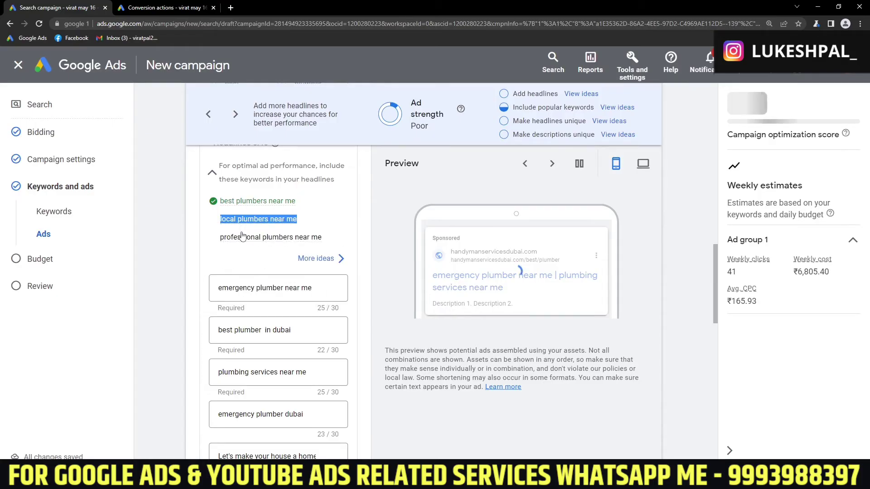
pyautogui.scroll(-4, 272, 317)
pyautogui.click(245, 332)
pyautogui.rightClick(245, 332)
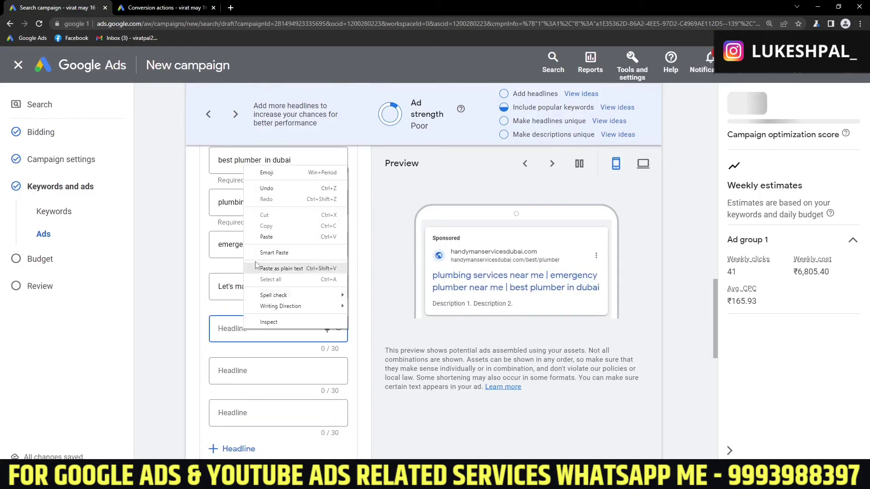
pyautogui.click(268, 237)
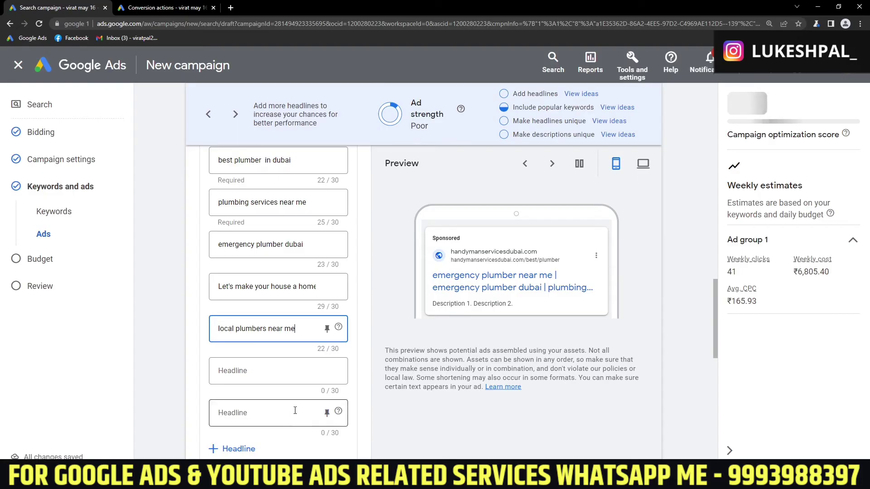
# Step: Pin the "best plumber in dubai" headline so that it shows only in position 1
pyautogui.moveTo(297, 481)
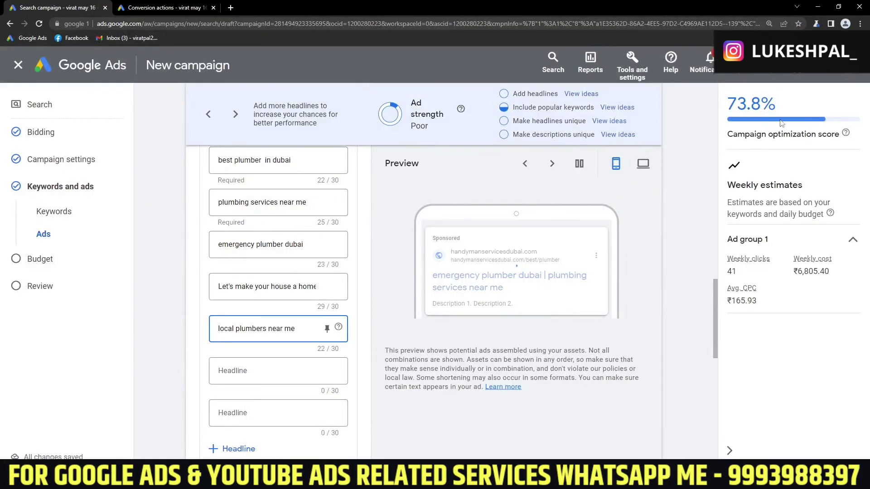
pyautogui.moveTo(760, 105); pyautogui.dragTo(731, 108)
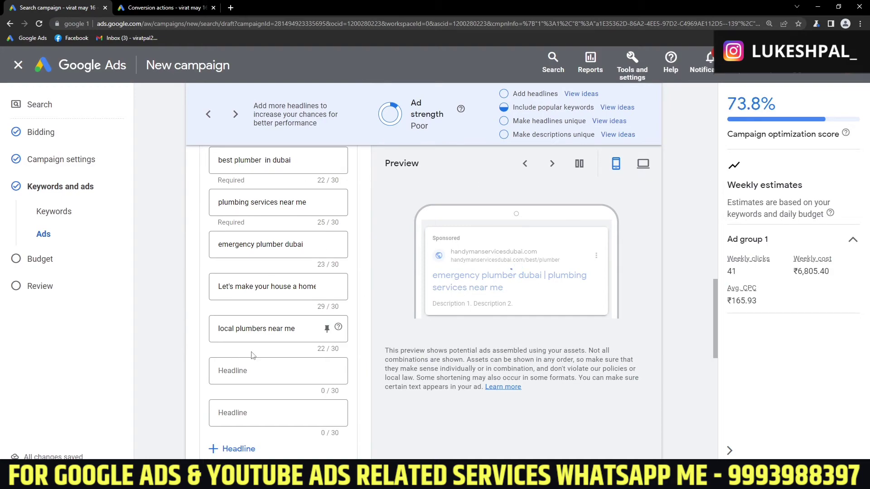
pyautogui.scroll(1, 253, 356)
pyautogui.scroll(-2, 279, 398)
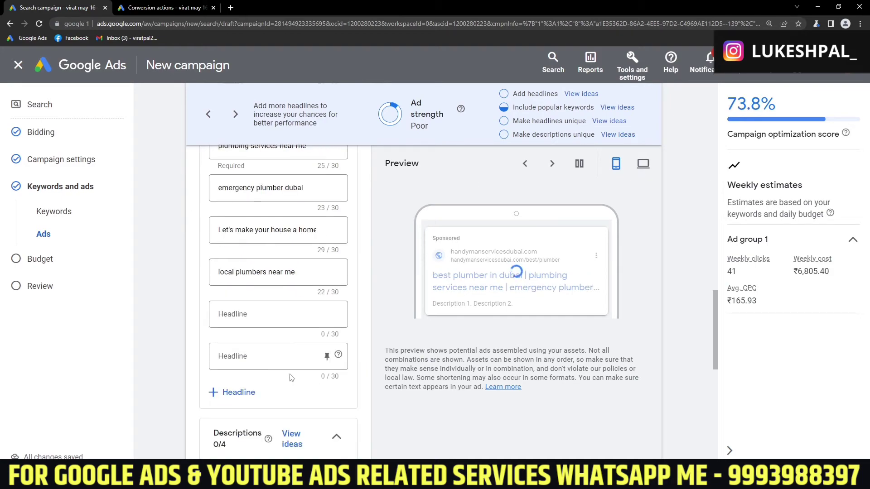
pyautogui.scroll(3, 290, 381)
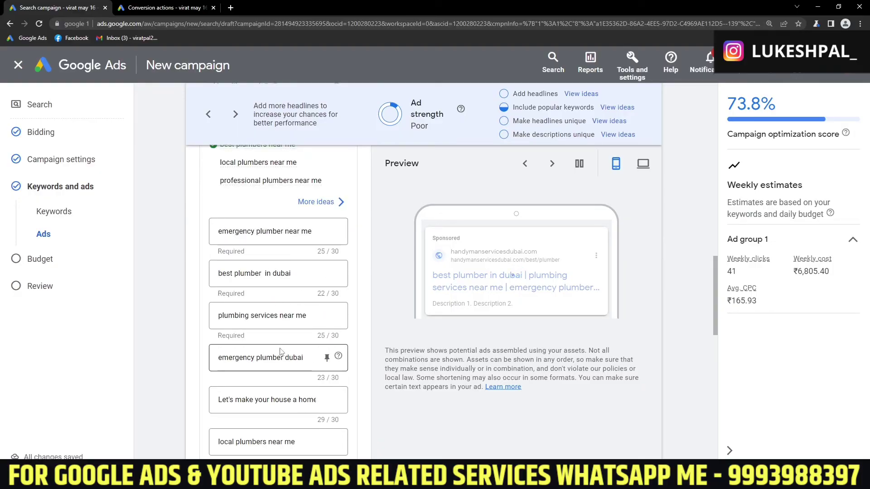
pyautogui.click(326, 274)
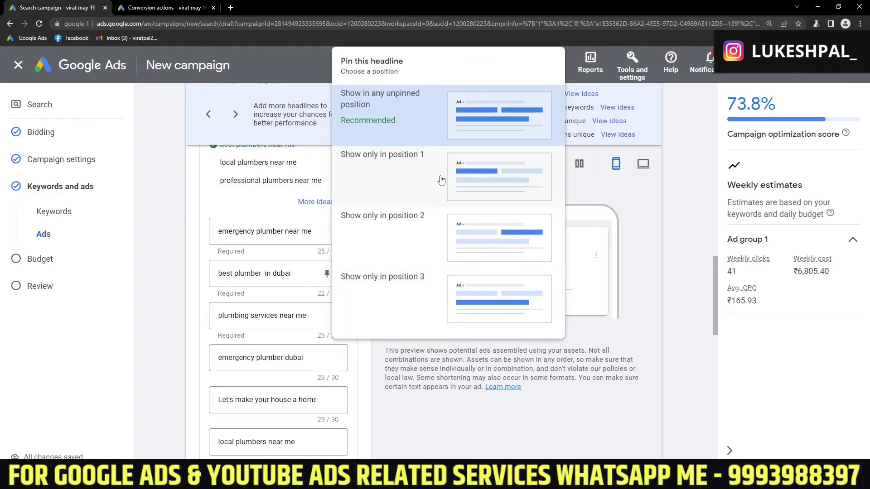
pyautogui.click(481, 167)
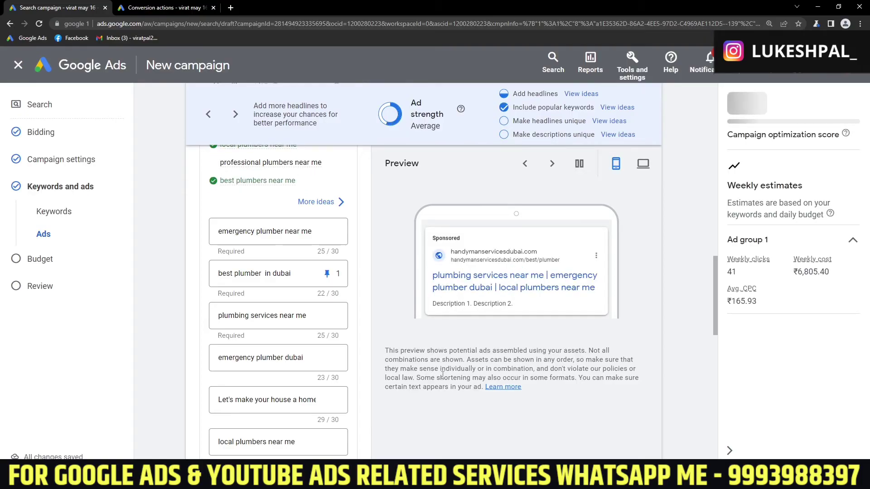
# Step: Copy the Handyman Dubai website's intro text from "Let's make your house a home!" through "plumber electrician service," and paste it as the ad's first description
pyautogui.scroll(-9, 274, 364)
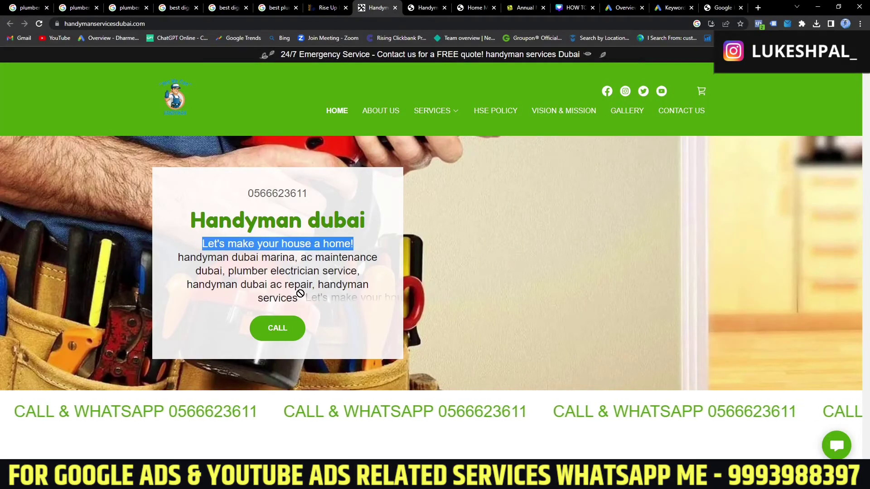
pyautogui.moveTo(202, 244); pyautogui.dragTo(360, 272)
pyautogui.rightClick(318, 266)
pyautogui.click(335, 273)
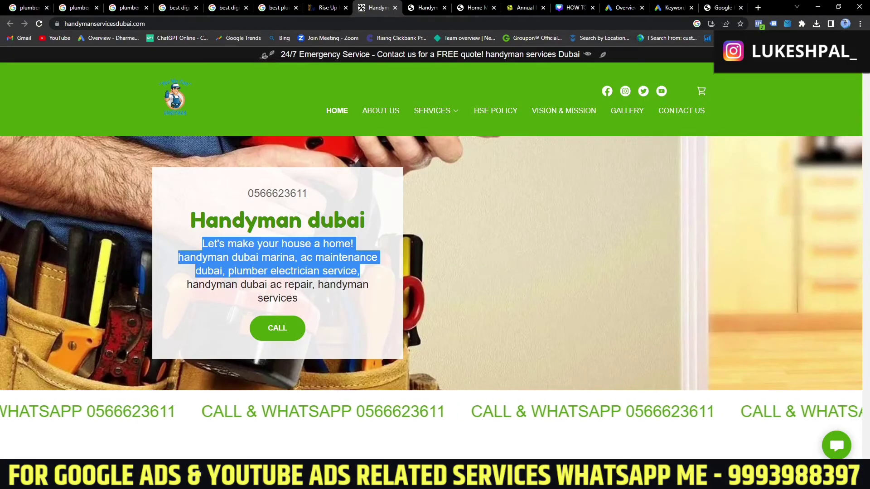
pyautogui.click(341, 479)
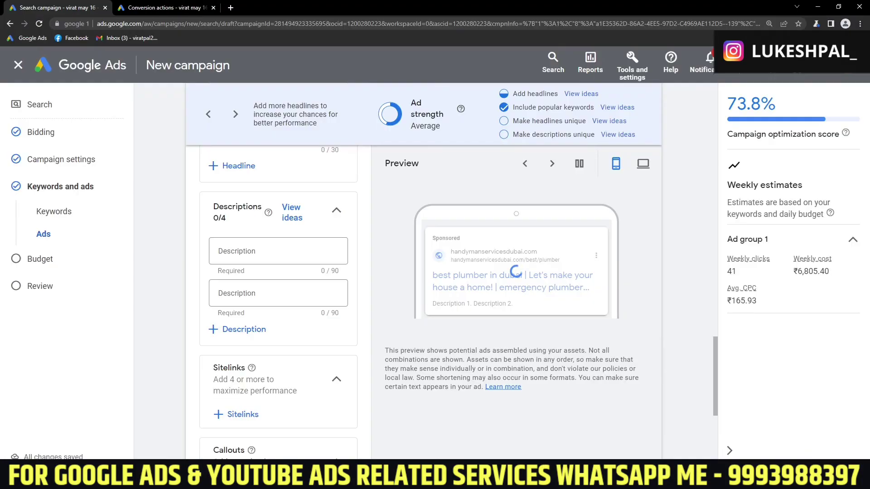
pyautogui.rightClick(266, 250)
pyautogui.click(299, 316)
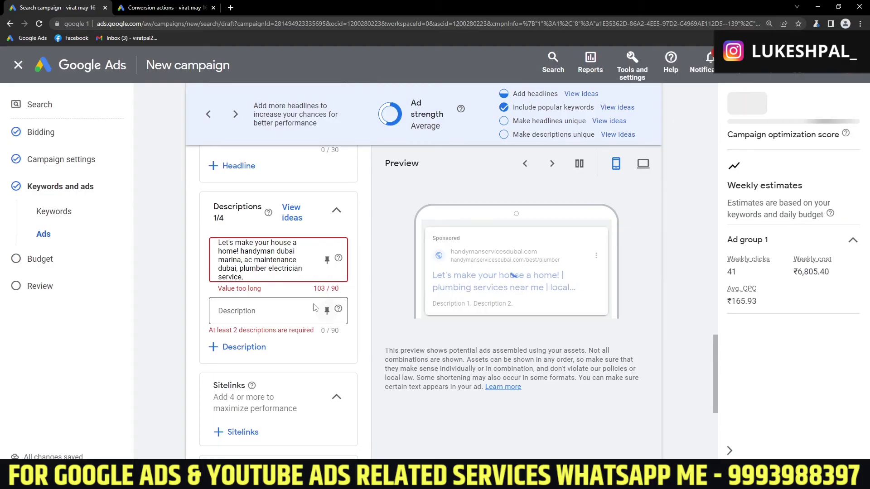
# Step: On the Handyman Dubai website, copy "dubai, plumber electrician service, handyman dubai ac repair, handyman services" and return to the campaign draft
pyautogui.click(298, 460)
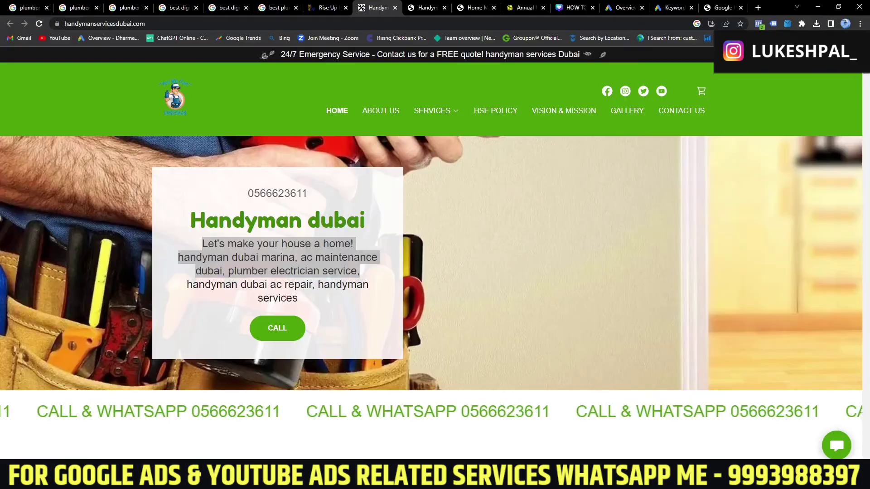
pyautogui.click(297, 316)
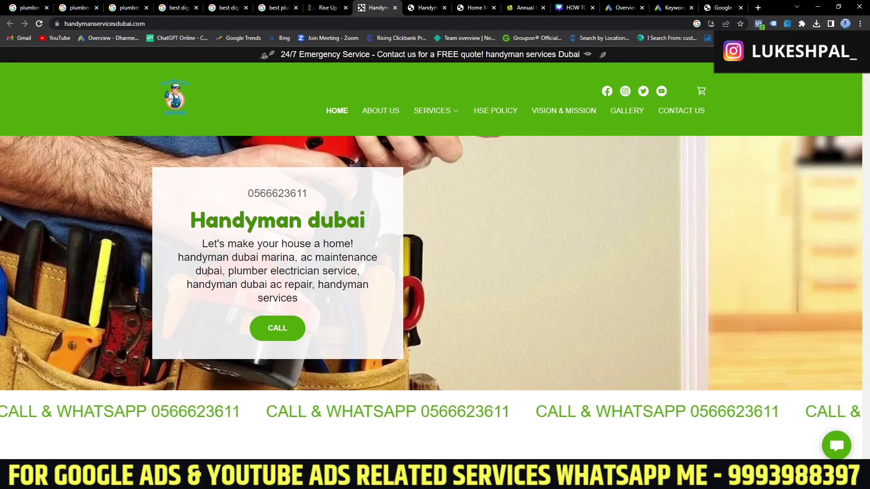
pyautogui.moveTo(195, 270); pyautogui.dragTo(325, 302)
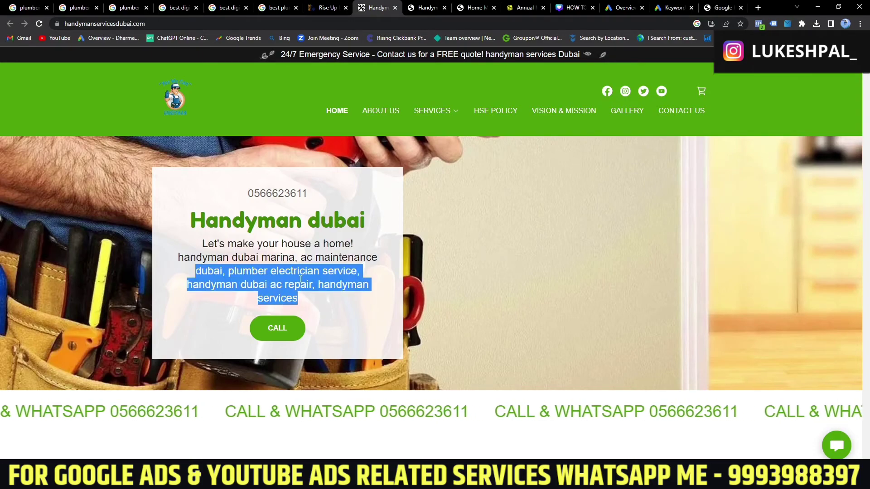
pyautogui.rightClick(300, 278)
pyautogui.click(318, 284)
pyautogui.hotkey('alt', 'Tab')
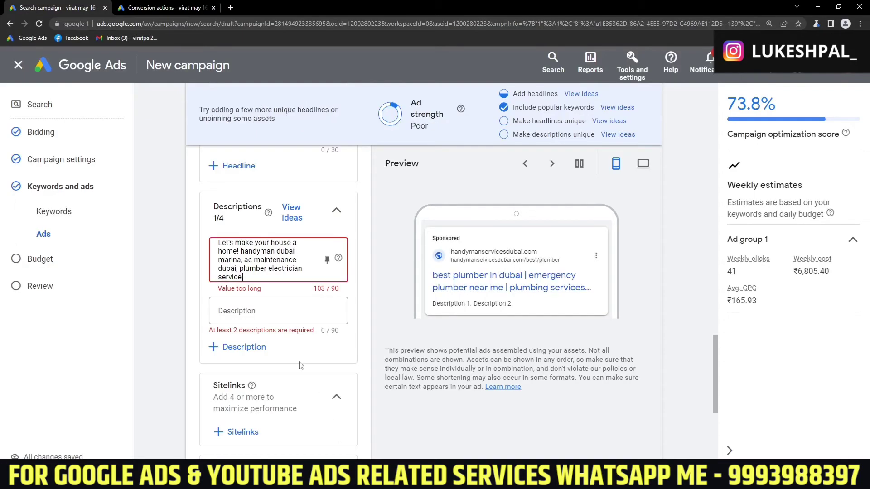
# Step: Paste the copied services text as the second description and delete "dubai, plumber electrician service," from the end of the first description
pyautogui.click(267, 310)
pyautogui.rightClick(267, 310)
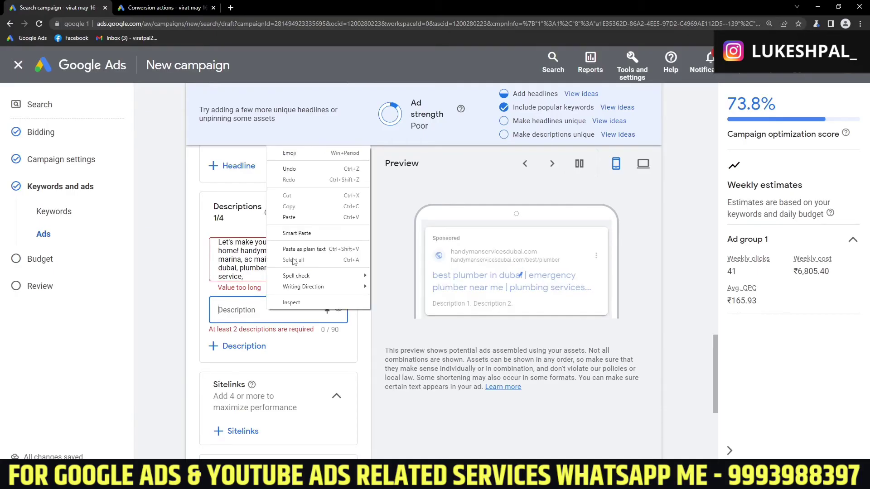
pyautogui.click(290, 218)
pyautogui.moveTo(220, 268); pyautogui.dragTo(259, 285)
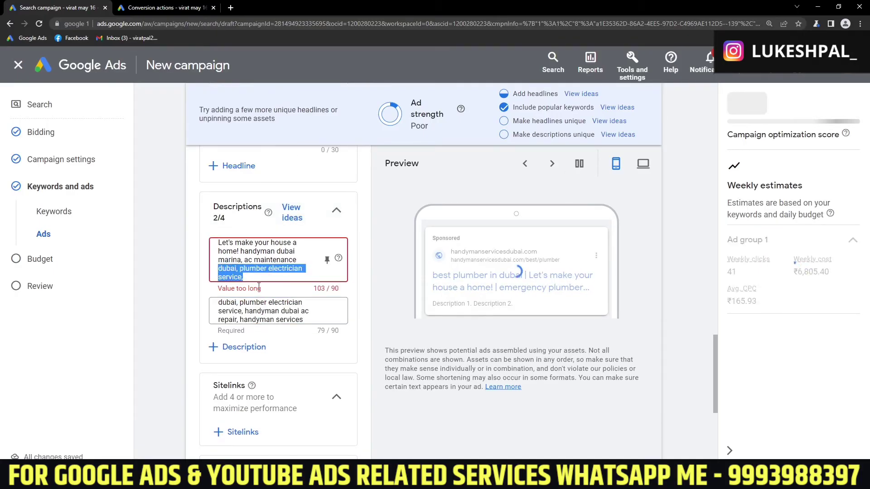
pyautogui.press('BackSpace')
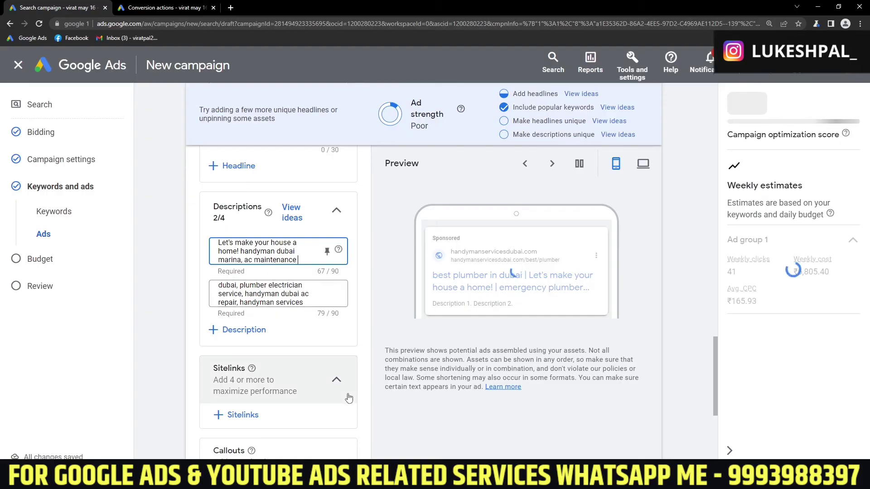
# Step: Copy the suggested keyword "professional plumbers near me" from the headline ideas and paste it as the ad's seventh headline
pyautogui.scroll(10, 326, 380)
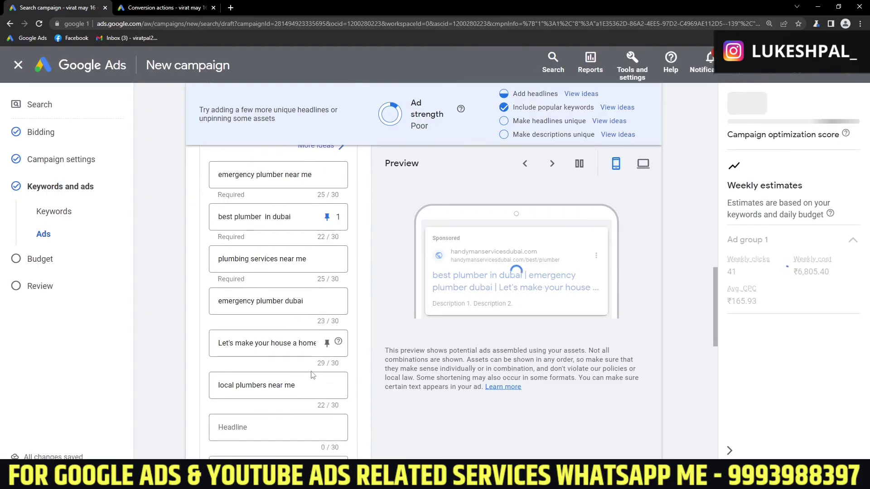
pyautogui.scroll(2, 312, 376)
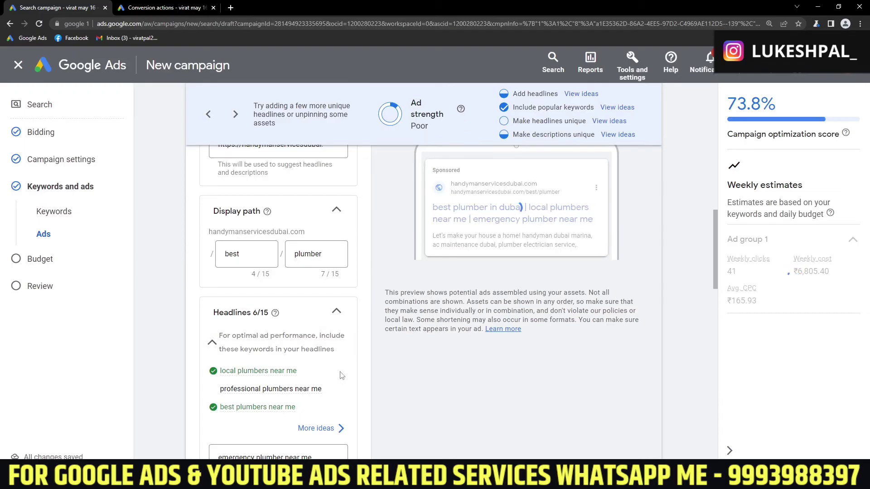
pyautogui.scroll(-3, 222, 229)
pyautogui.moveTo(258, 223); pyautogui.dragTo(317, 220)
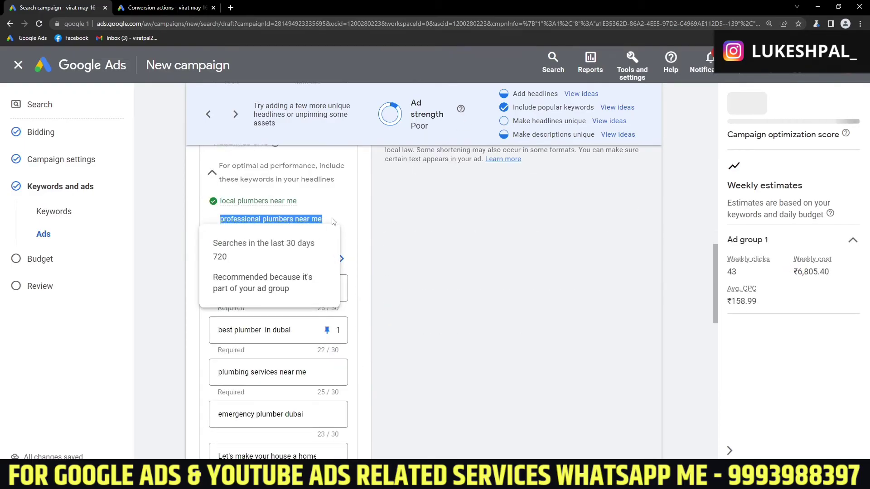
pyautogui.rightClick(309, 219)
pyautogui.click(324, 227)
pyautogui.scroll(-1, 407, 244)
pyautogui.scroll(-2, 406, 244)
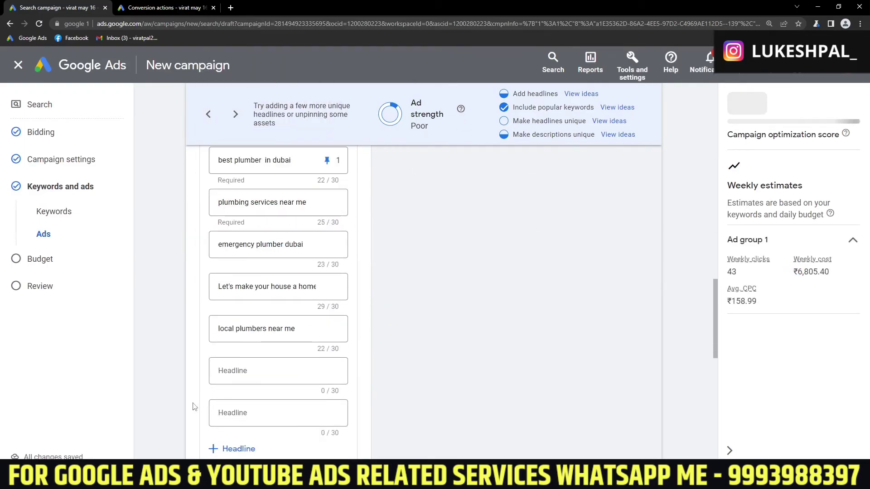
pyautogui.click(267, 371)
pyautogui.rightClick(266, 371)
pyautogui.click(287, 279)
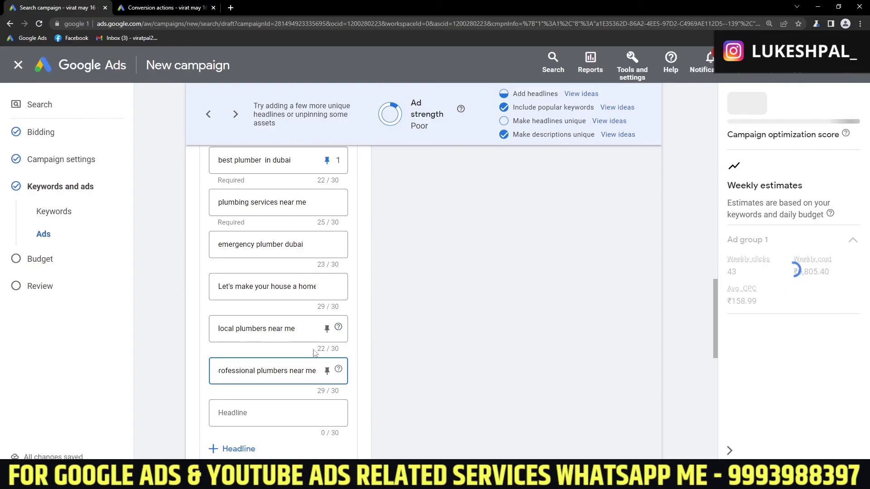
# Step: Review the ad's headlines, descriptions, asset sections and the suggestions for improving the responsive search ad
pyautogui.scroll(3, 344, 395)
pyautogui.scroll(-3, 363, 393)
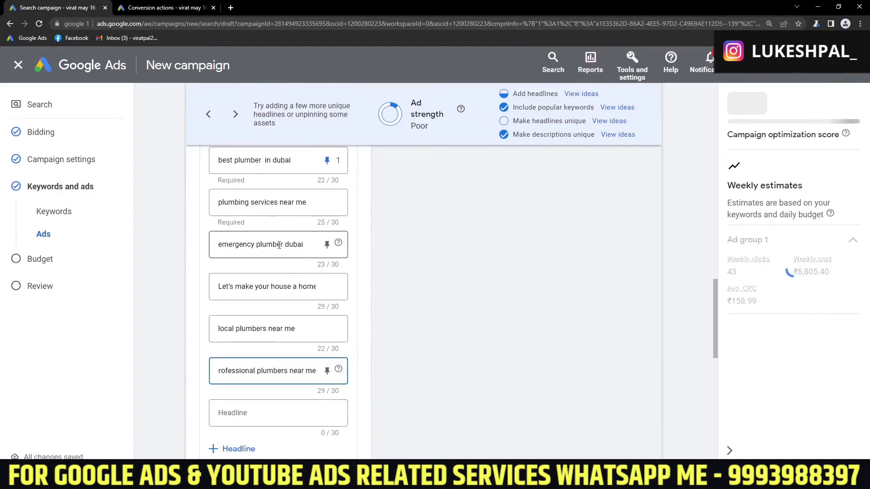
pyautogui.scroll(-8, 372, 382)
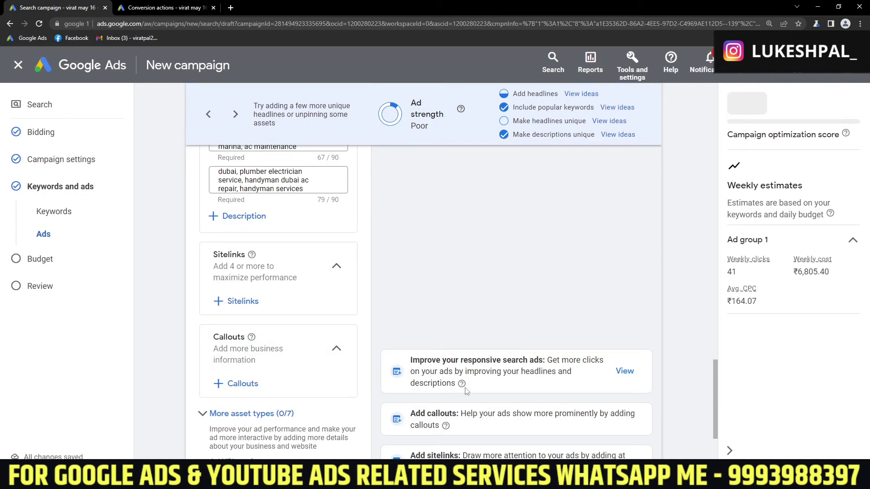
pyautogui.scroll(-1, 390, 352)
pyautogui.scroll(6, 411, 299)
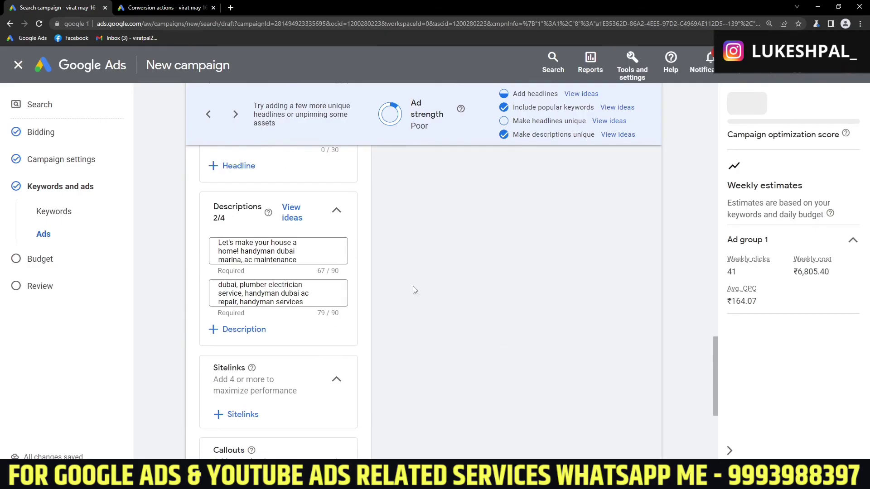
pyautogui.scroll(-3, 518, 359)
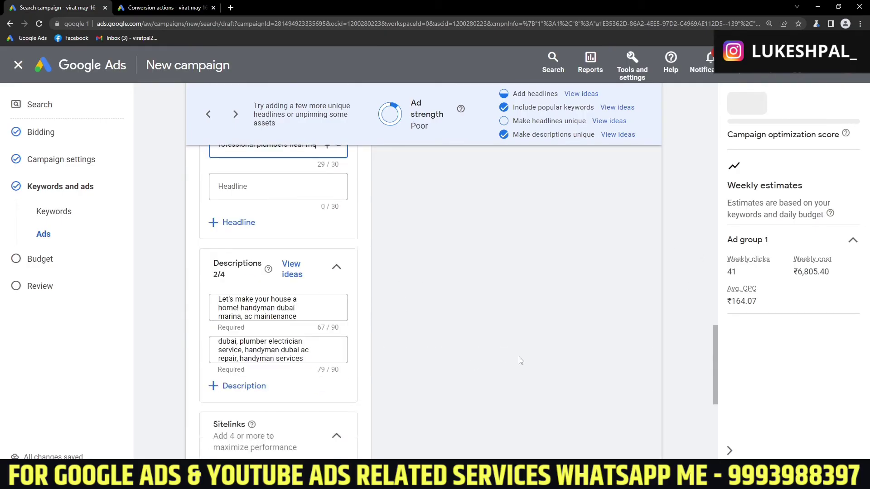
pyautogui.scroll(-3, 607, 292)
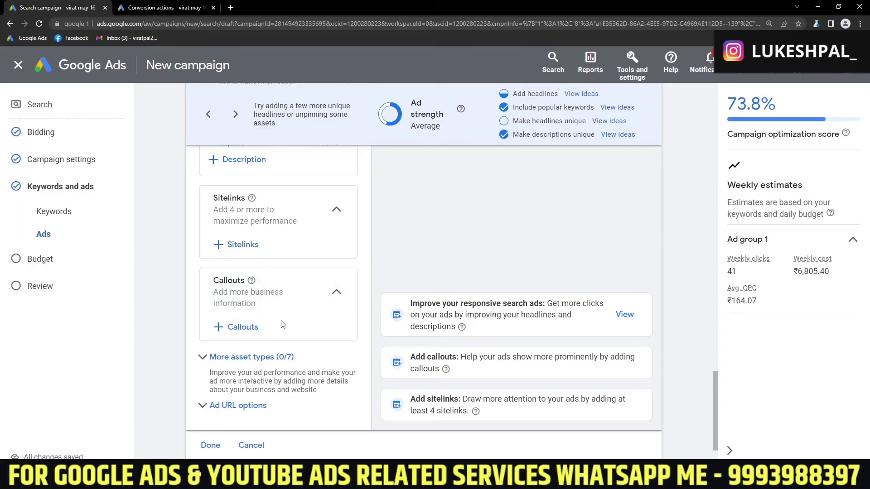
# Step: Expand the additional asset types below the callouts and look through the available options
pyautogui.scroll(-3, 279, 324)
pyautogui.click(279, 267)
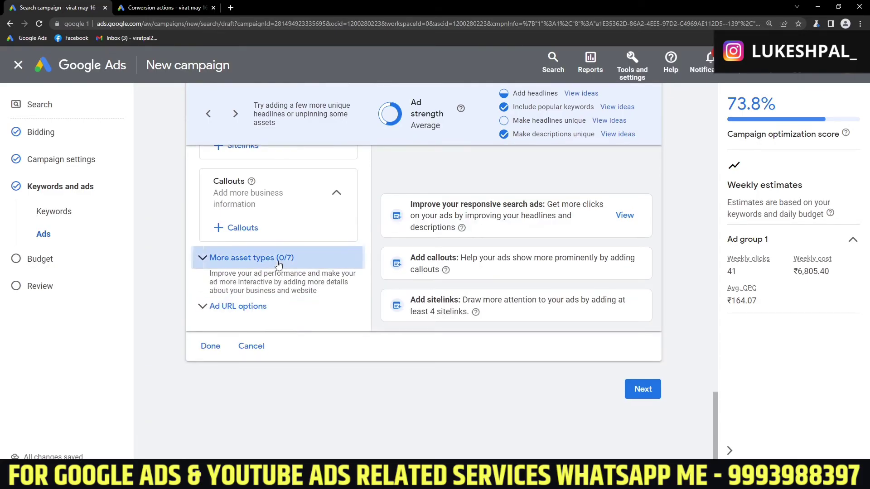
pyautogui.scroll(-3, 279, 272)
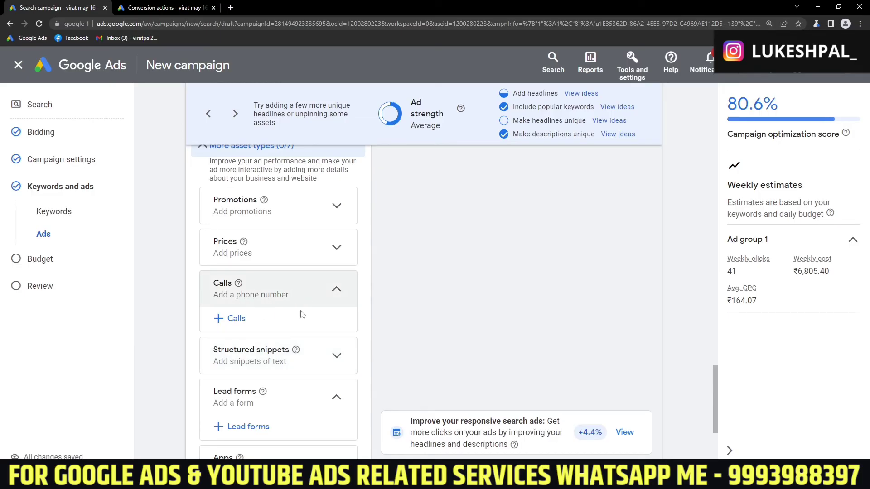
pyautogui.scroll(5, 302, 314)
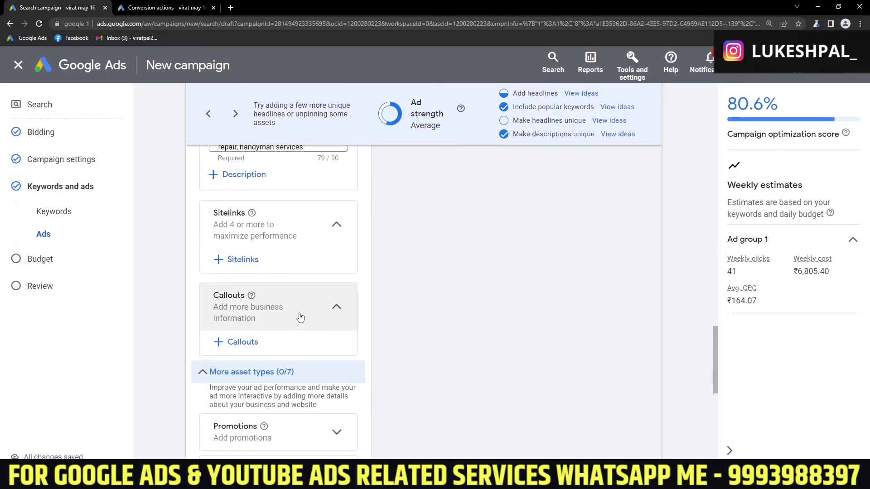
# Step: Look over the sitelinks, callouts and additional asset types available for the ad, including promotions, prices, calls, structured snippets, lead forms and apps
pyautogui.moveTo(218, 225); pyautogui.dragTo(320, 326)
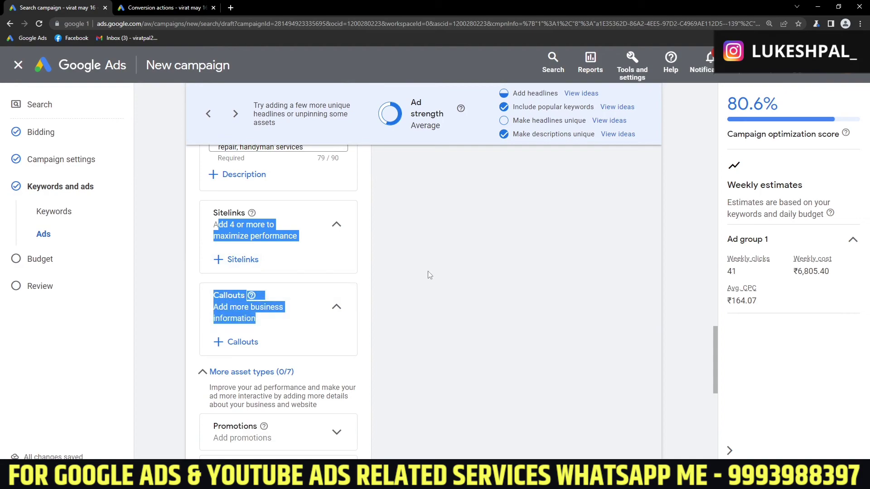
pyautogui.click(430, 275)
pyautogui.scroll(-6, 430, 275)
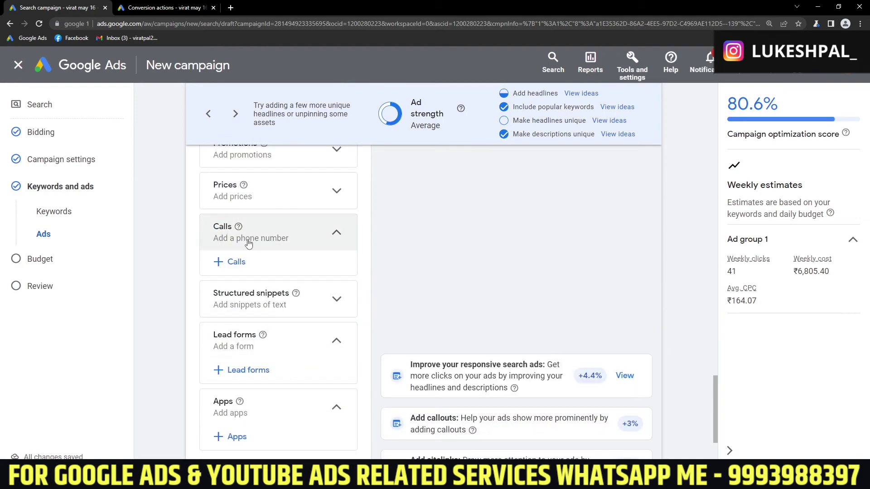
pyautogui.scroll(-4, 290, 279)
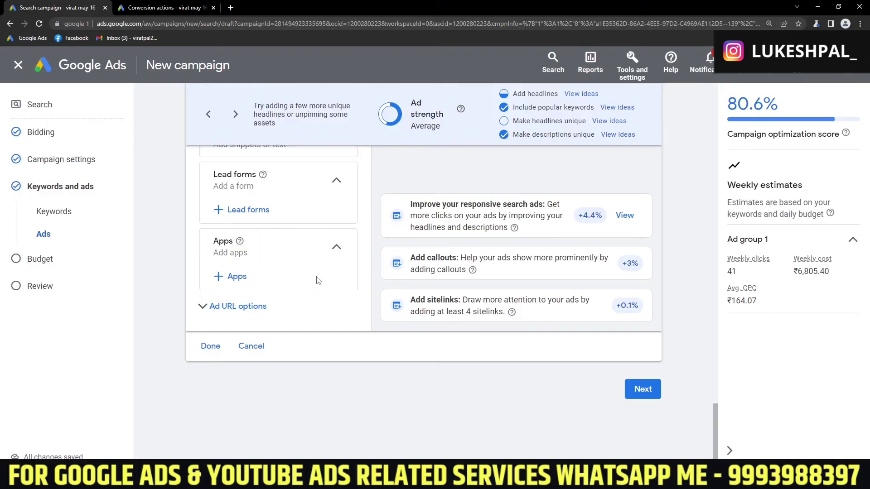
pyautogui.scroll(6, 318, 279)
pyautogui.scroll(-6, 323, 279)
pyautogui.scroll(3, 324, 278)
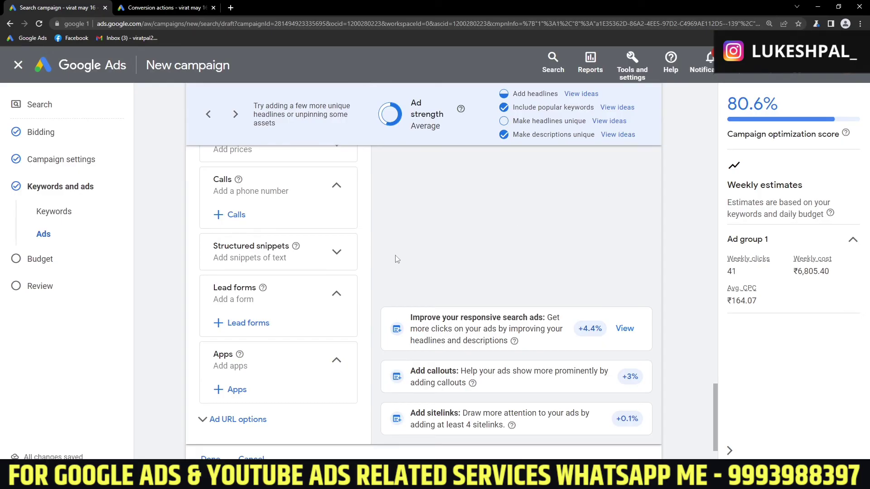
pyautogui.scroll(-3, 321, 259)
pyautogui.scroll(5, 308, 243)
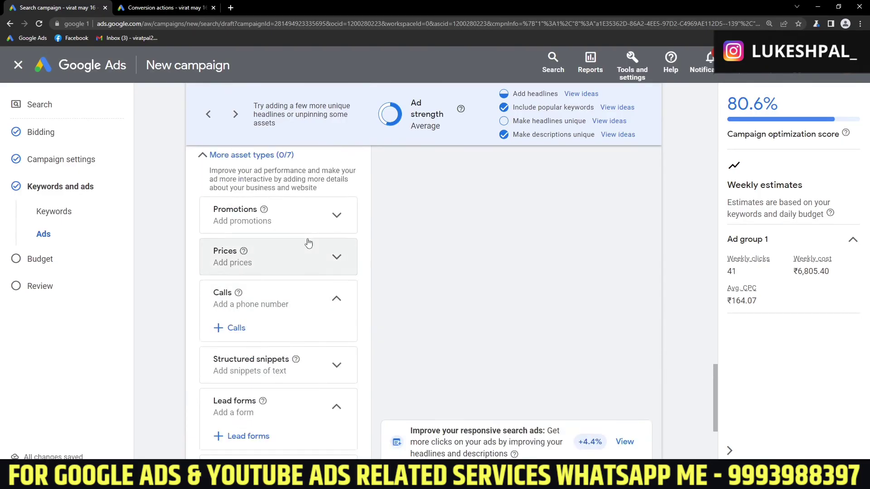
pyautogui.scroll(4, 308, 243)
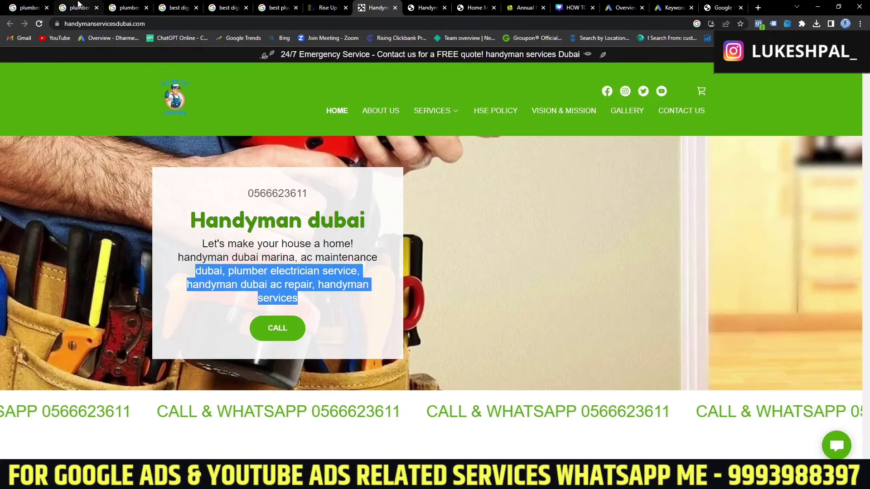
# Step: Switch to the Google results for "best plumber in Dubai" and examine how the sponsored ads display their sitelinks and service links
pyautogui.click(78, 6)
pyautogui.scroll(-4, 90, 259)
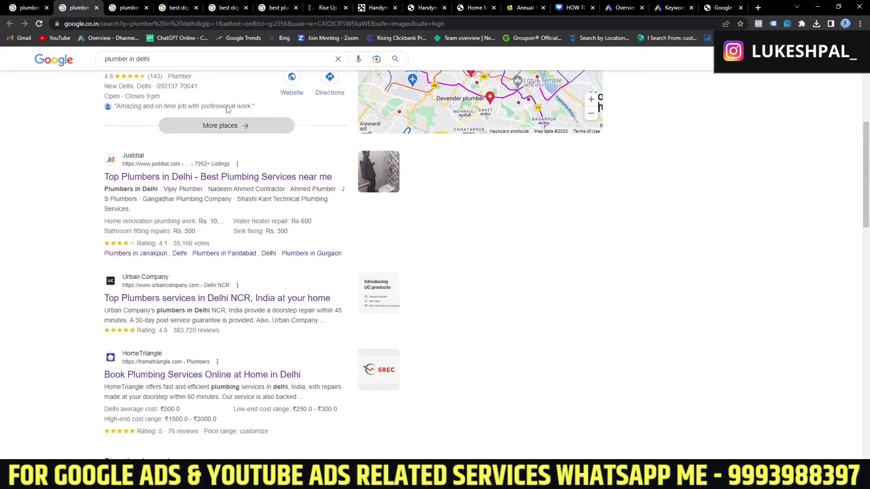
pyautogui.click(274, 7)
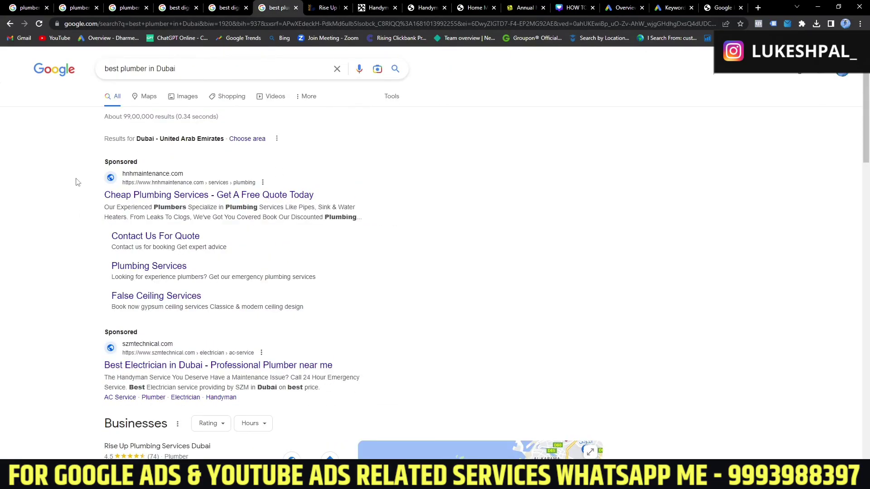
pyautogui.moveTo(78, 182); pyautogui.dragTo(333, 314)
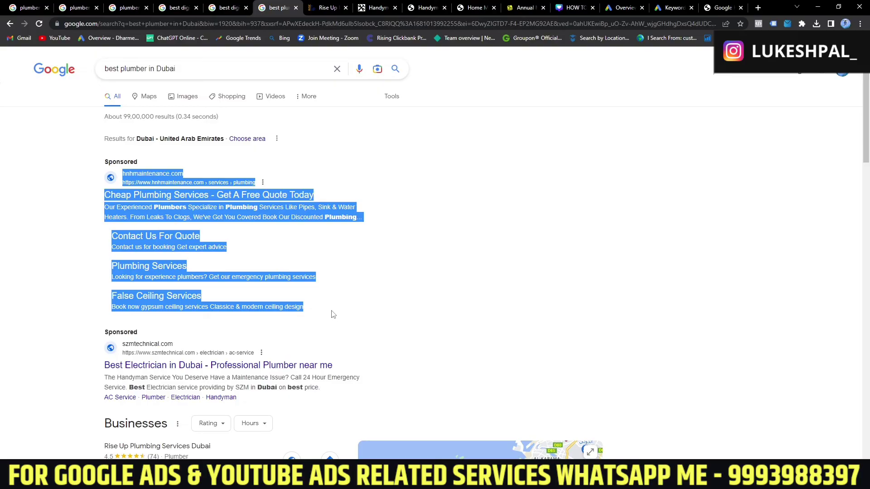
pyautogui.click(68, 240)
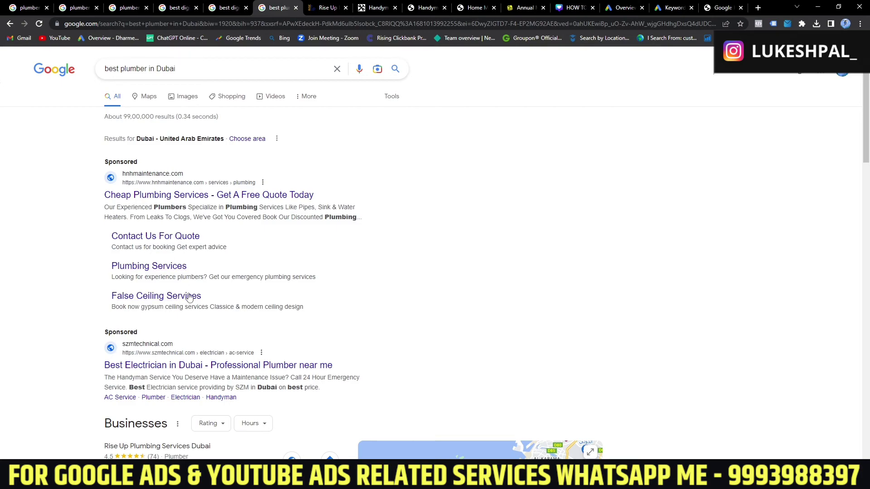
pyautogui.scroll(-2, 87, 220)
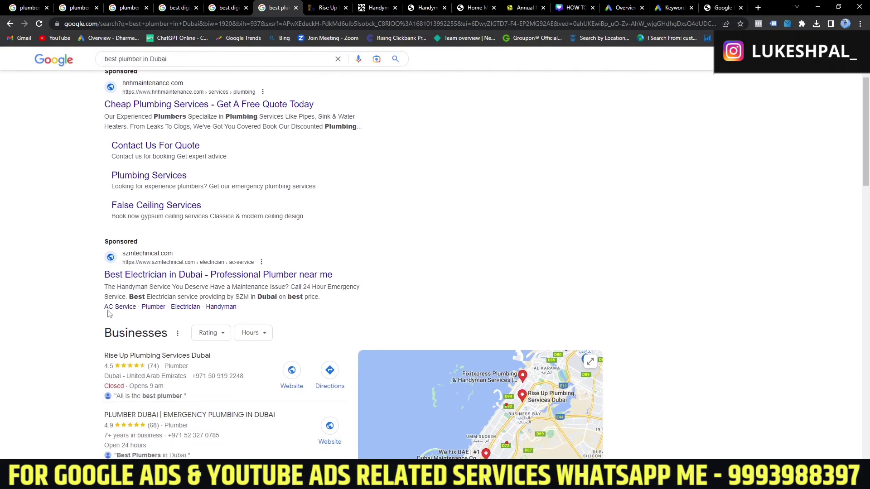
pyautogui.moveTo(108, 313); pyautogui.dragTo(227, 311)
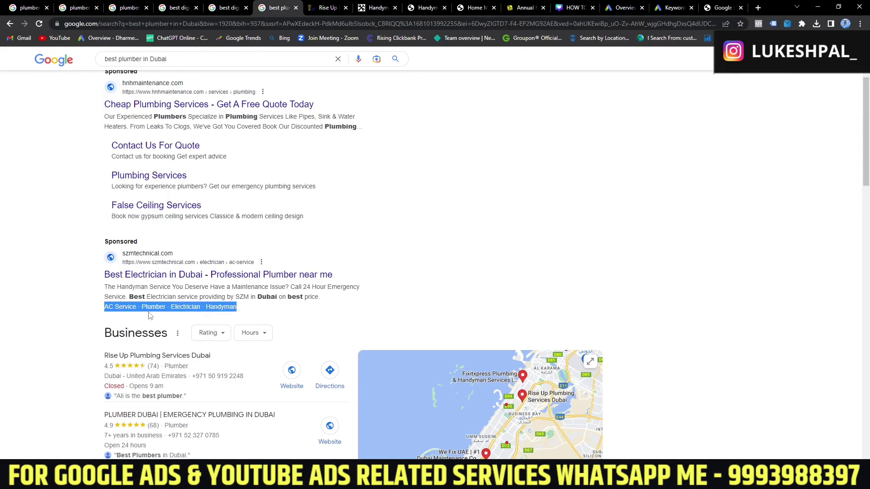
pyautogui.click(81, 272)
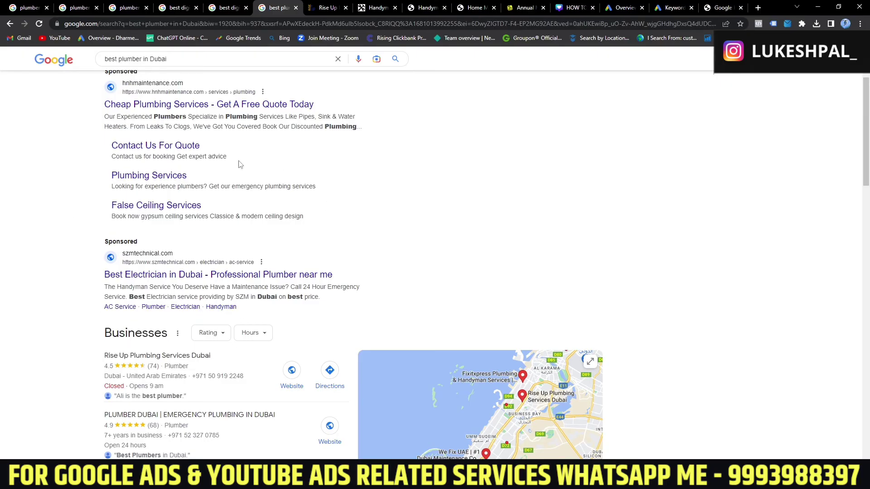
pyautogui.scroll(-14, 254, 181)
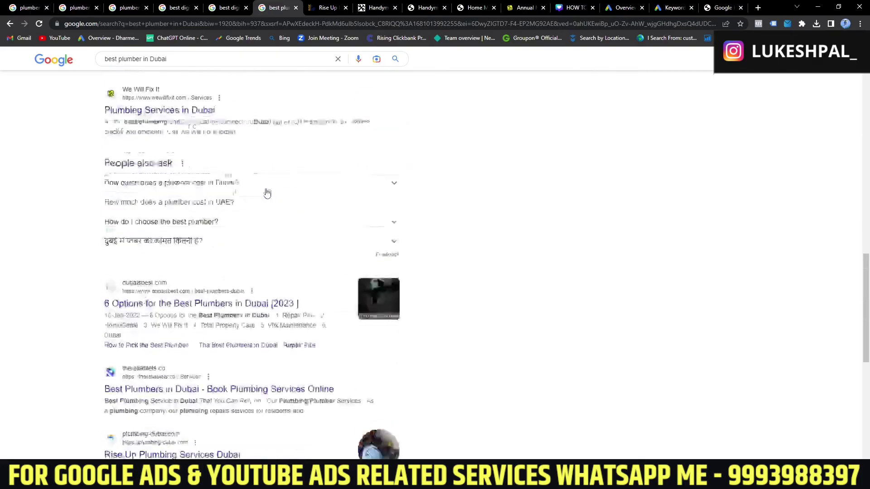
pyautogui.scroll(-4, 267, 194)
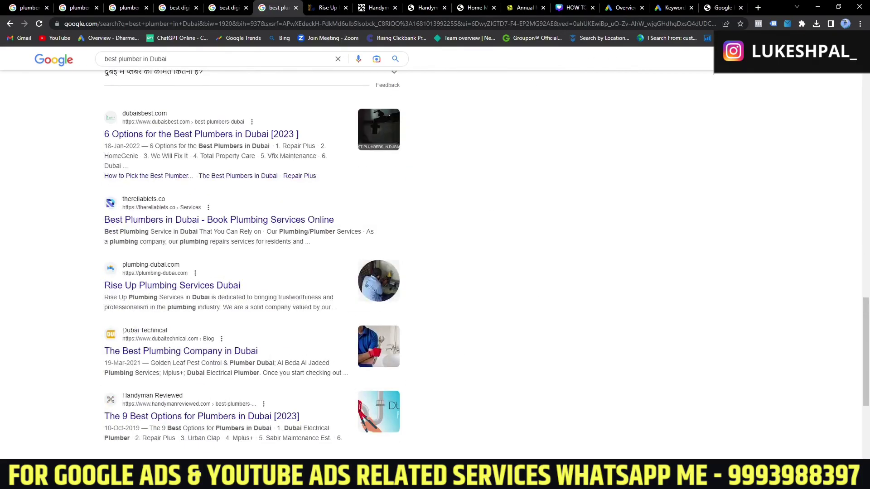
# Step: Return to the Google Ads campaign draft and proceed to the budget stage without adding any extra assets
pyautogui.click(343, 479)
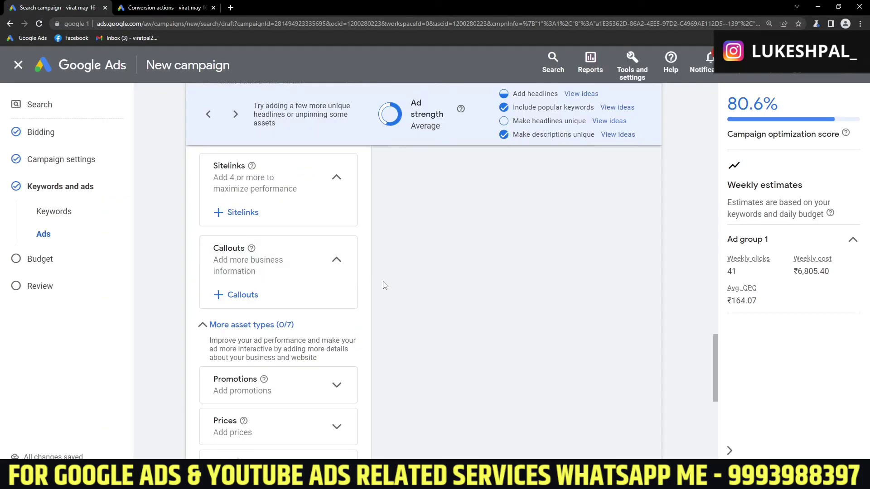
pyautogui.scroll(-8, 390, 281)
pyautogui.scroll(-2, 404, 268)
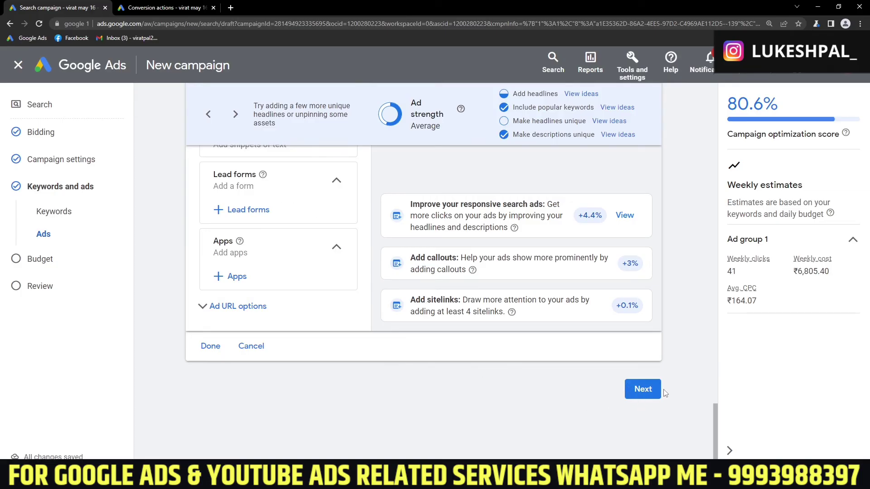
pyautogui.click(643, 389)
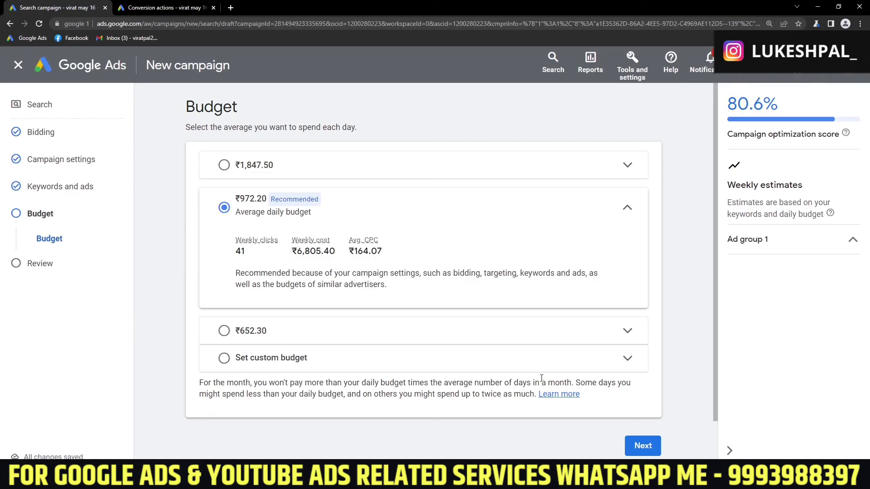
# Step: Set a custom average daily budget of ₹1000 for the campaign and proceed to the review stage
pyautogui.click(236, 359)
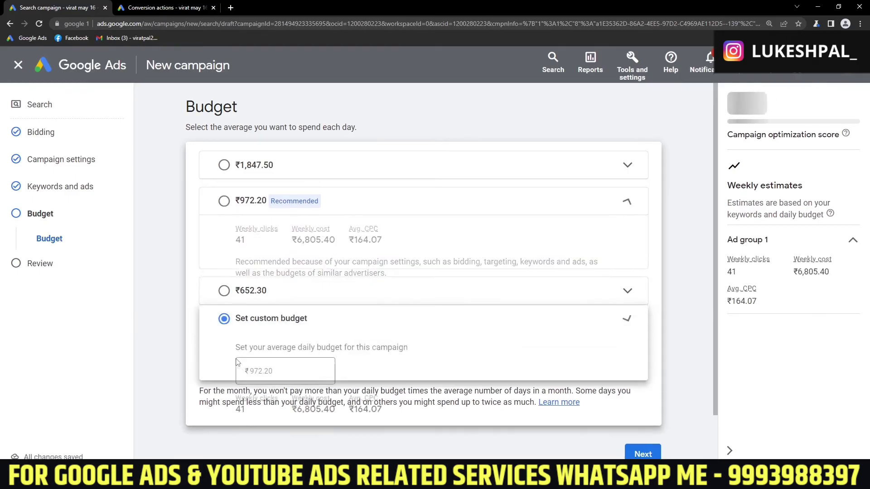
pyautogui.moveTo(273, 309); pyautogui.dragTo(255, 311)
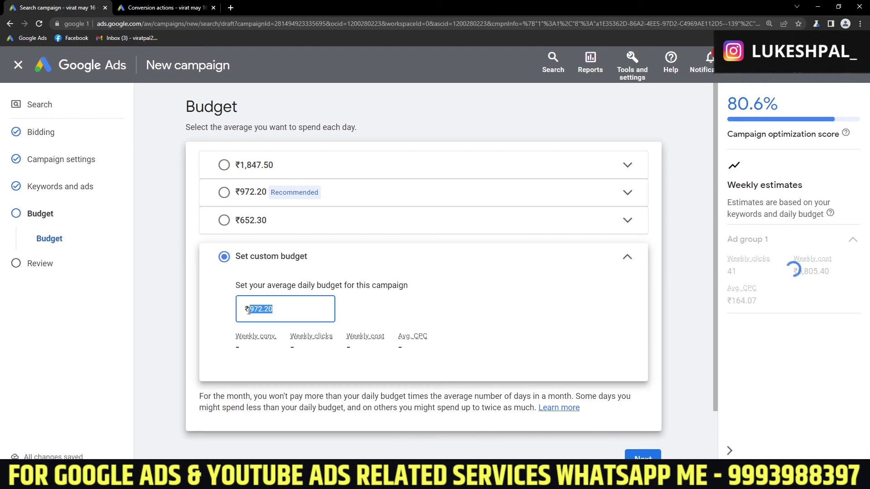
pyautogui.press('BackSpace')
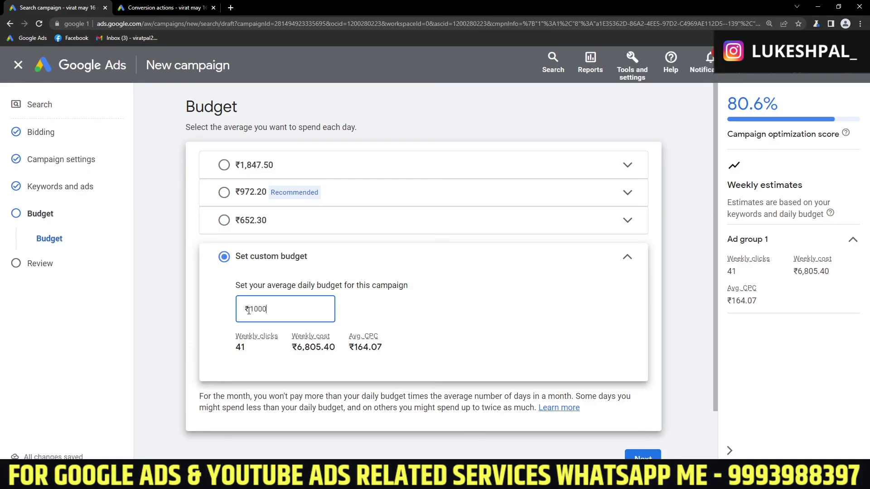
pyautogui.scroll(-2, 562, 440)
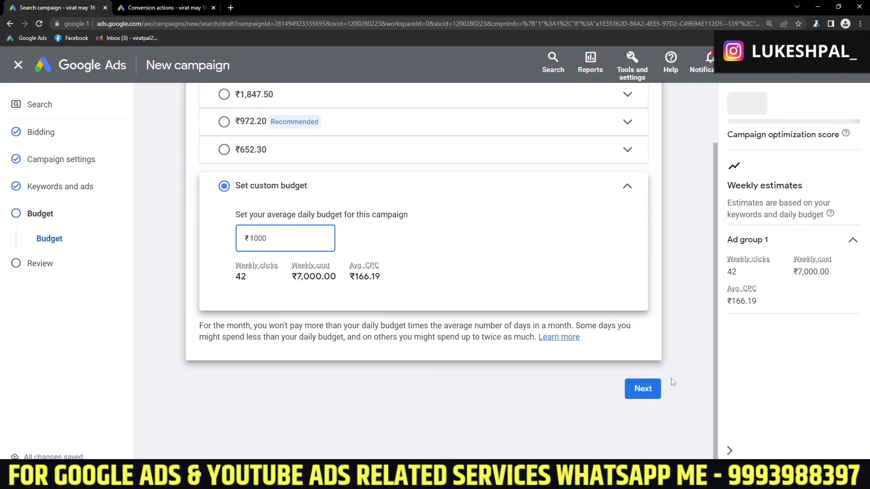
pyautogui.click(633, 390)
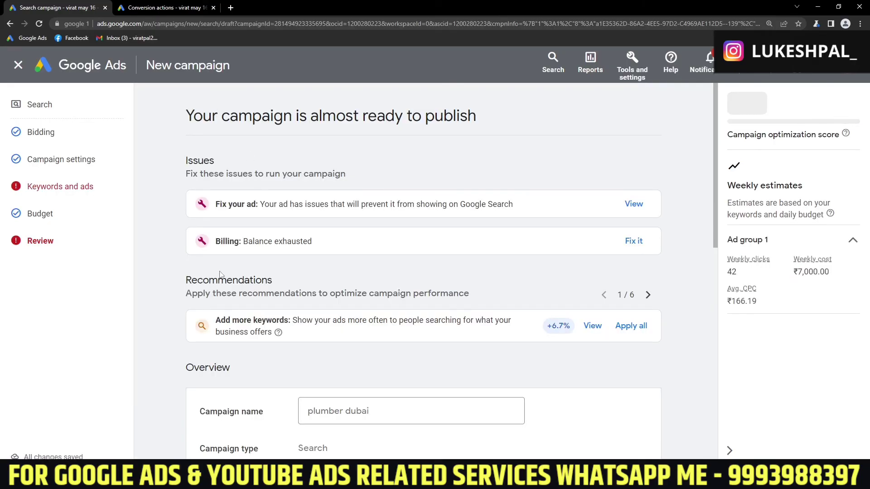
# Step: Review the campaign's issues, recommendations and settings summary, including locations, keywords, ads and budget
pyautogui.scroll(-7, 237, 290)
pyautogui.scroll(-4, 370, 313)
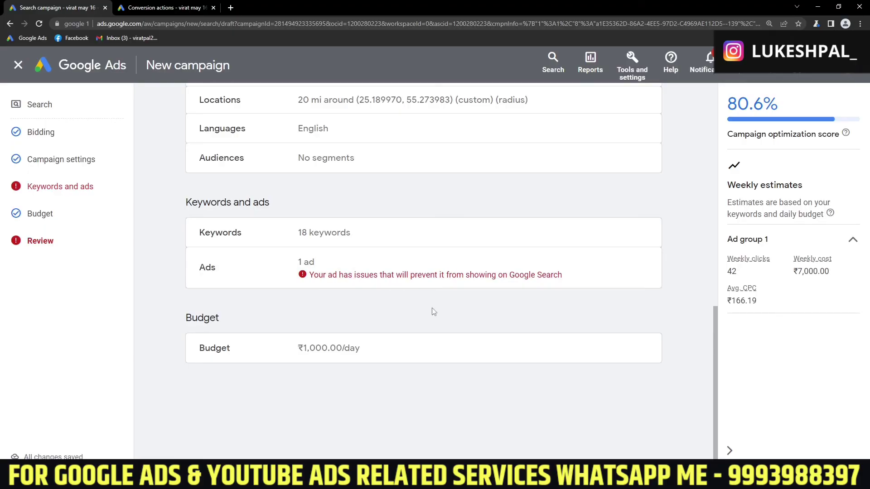
pyautogui.scroll(10, 369, 305)
# Step: Go back to the ad group's keywords and delete the first broad-match keyword "plumber near me" from the list
pyautogui.click(63, 194)
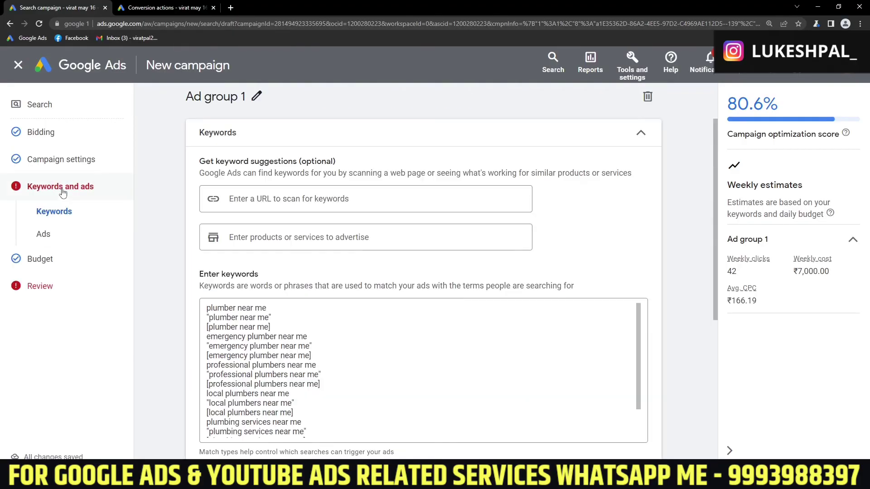
pyautogui.scroll(-4, 435, 326)
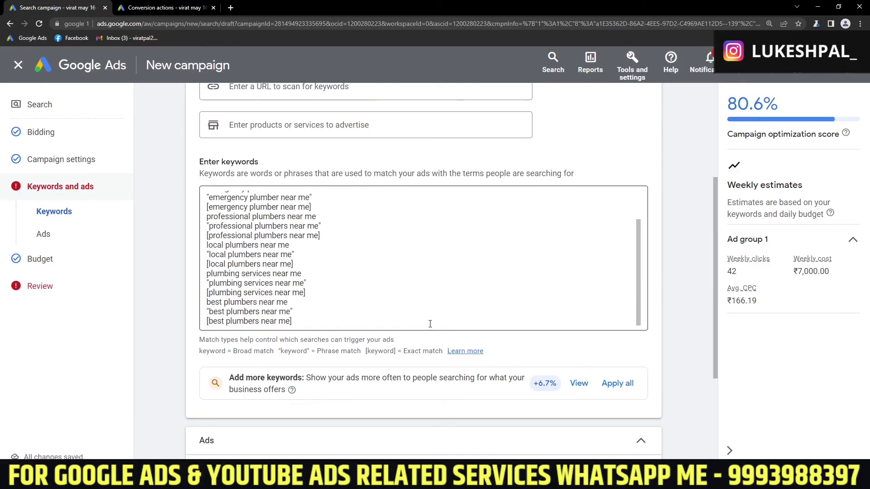
pyautogui.scroll(-2, 415, 311)
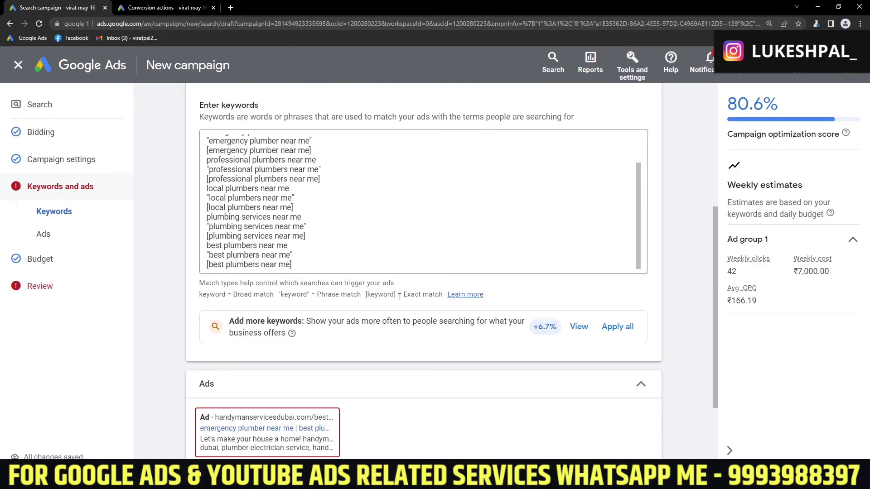
pyautogui.scroll(5, 400, 297)
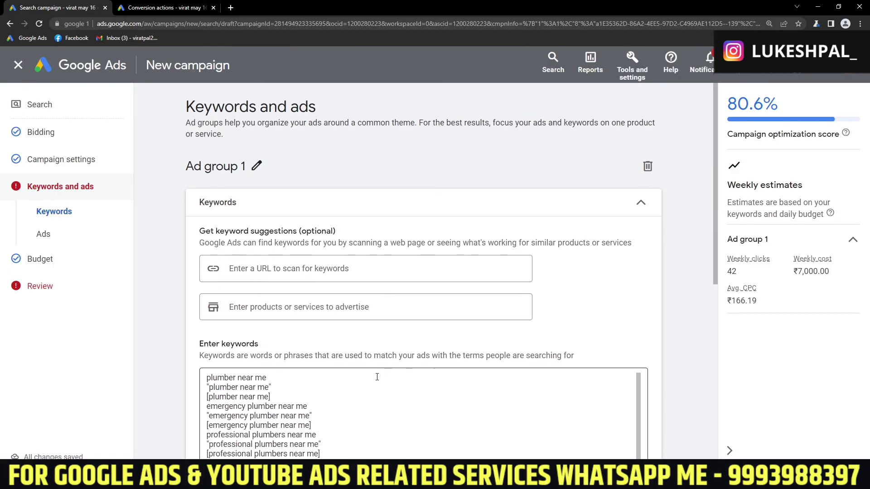
pyautogui.moveTo(377, 377); pyautogui.dragTo(188, 387)
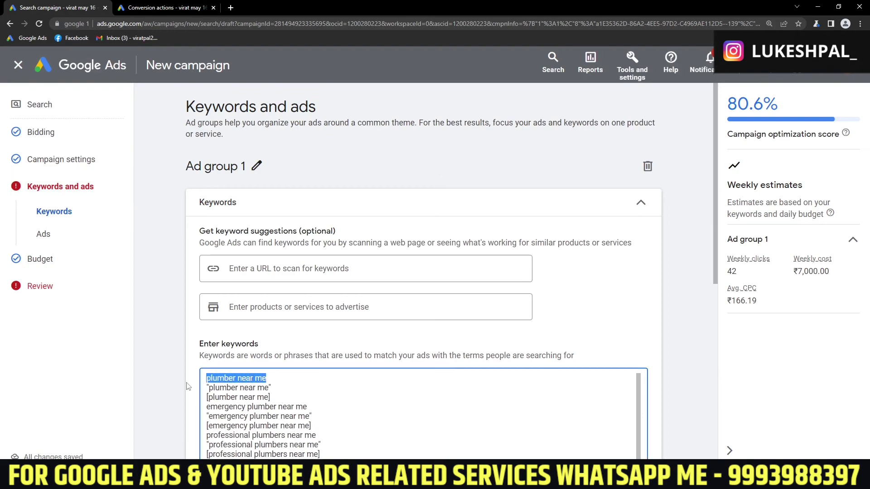
pyautogui.press('BackSpace')
# Step: Open the ad group's existing handymanservicesdubai.com ad for editing
pyautogui.scroll(-3, 413, 396)
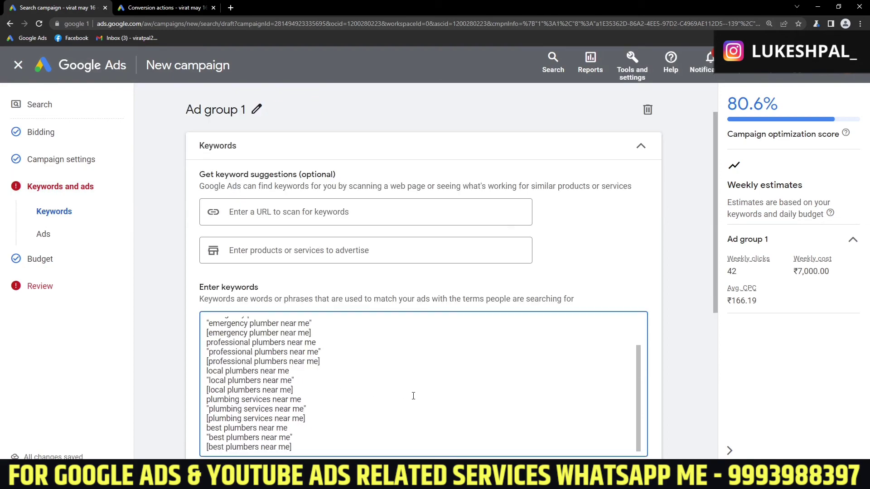
pyautogui.scroll(-3, 432, 391)
pyautogui.scroll(-4, 481, 379)
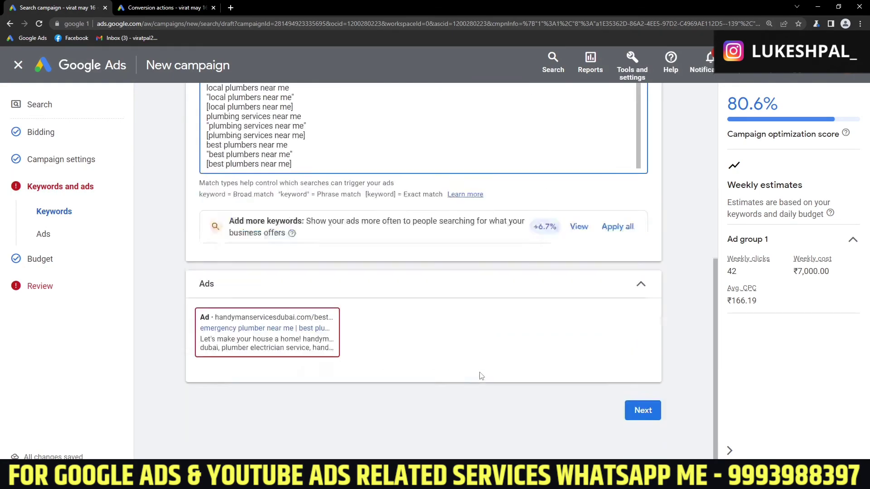
pyautogui.click(302, 349)
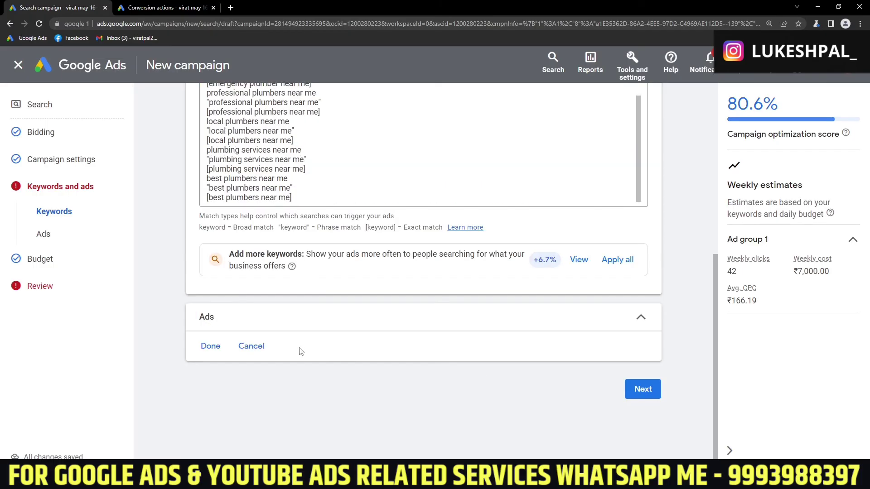
# Step: Examine the ad's punctuation and symbols policy finding and check its headlines and descriptions for the offending text
pyautogui.scroll(-4, 372, 358)
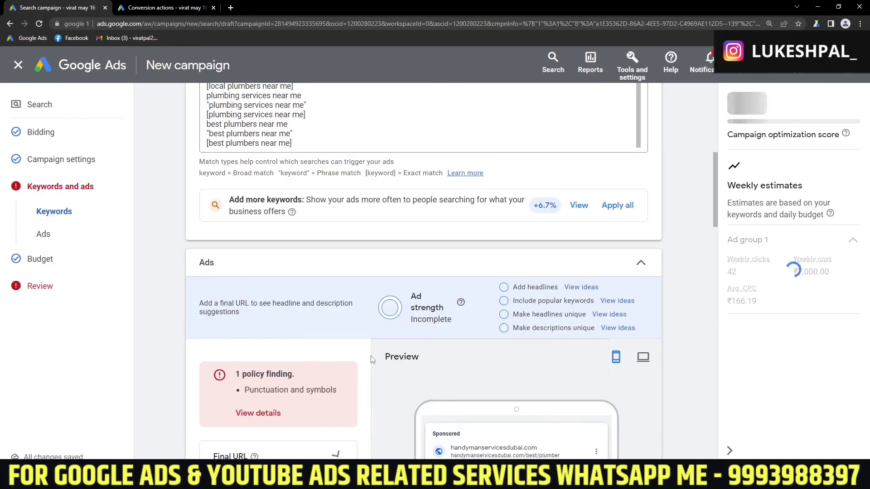
pyautogui.scroll(-5, 341, 313)
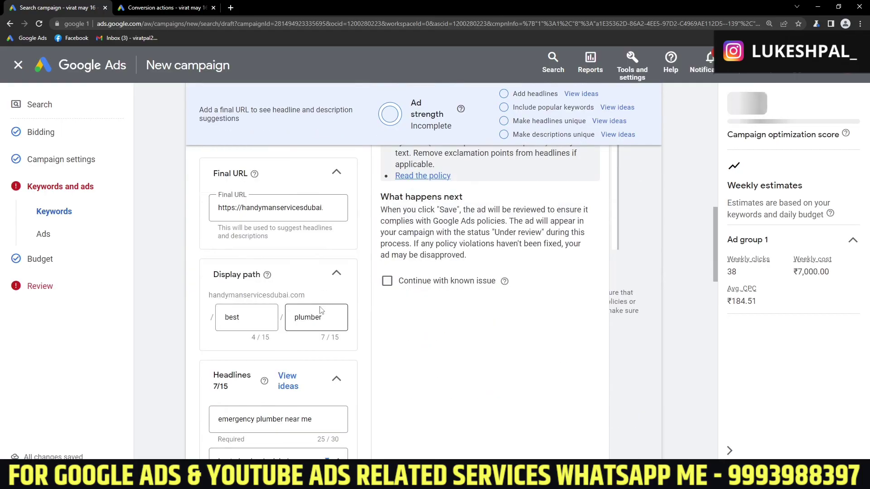
pyautogui.scroll(-5, 341, 312)
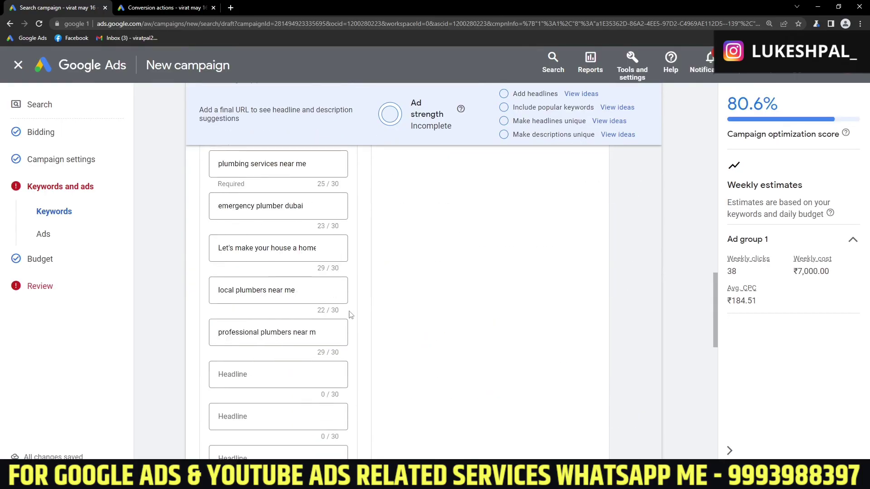
pyautogui.scroll(-3, 297, 346)
pyautogui.scroll(5, 297, 345)
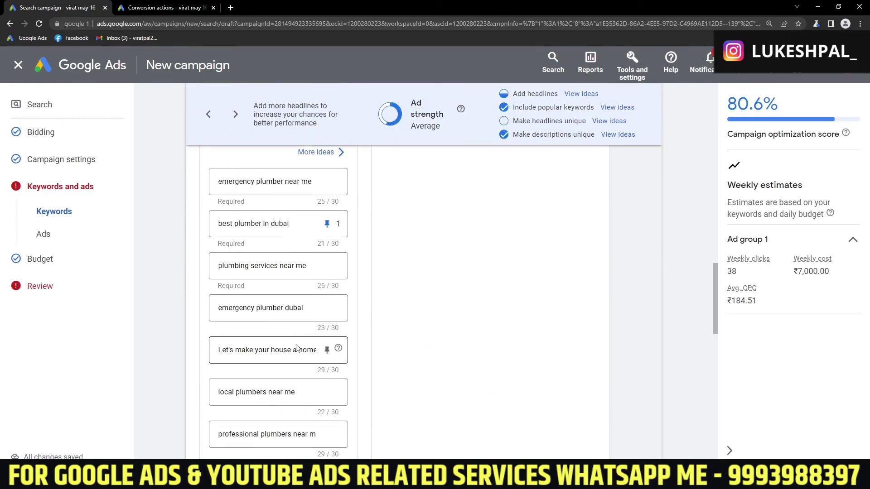
pyautogui.scroll(2, 297, 348)
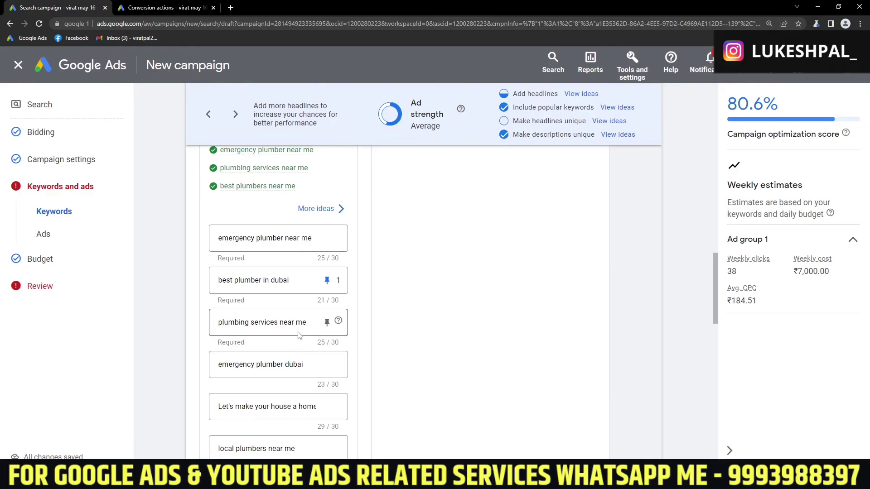
pyautogui.scroll(3, 297, 335)
pyautogui.scroll(3, 450, 327)
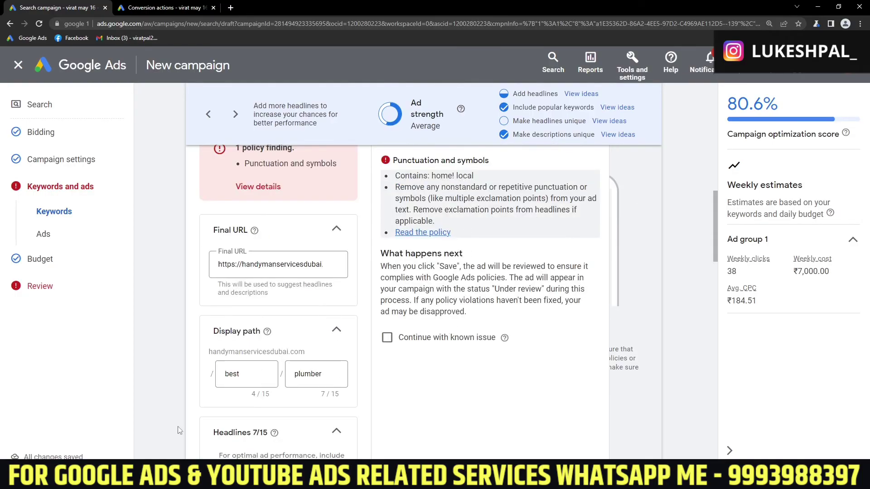
pyautogui.scroll(-11, 303, 388)
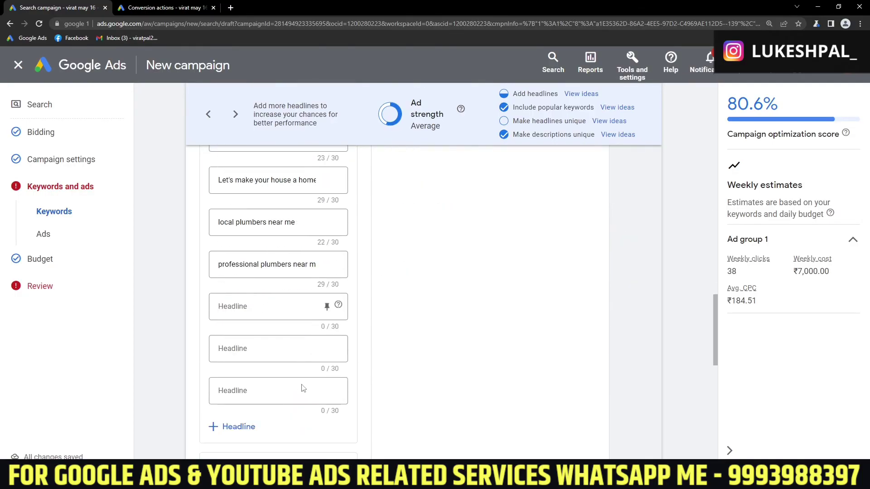
pyautogui.scroll(-5, 303, 388)
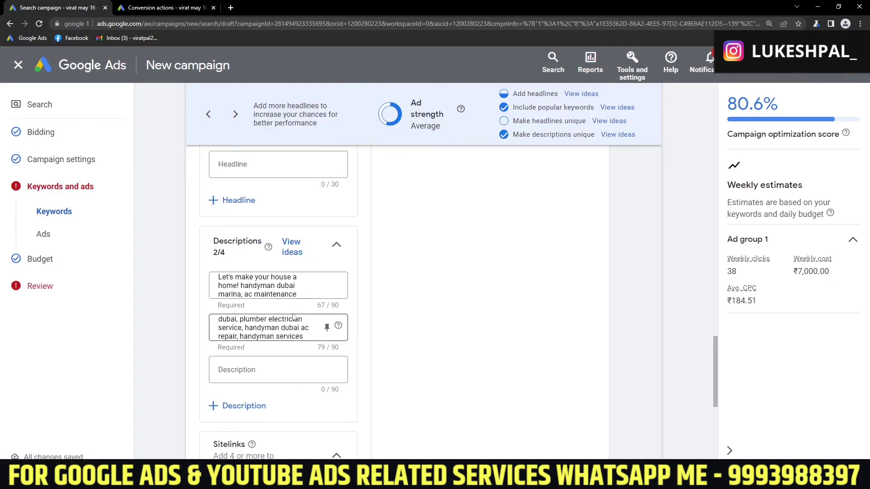
pyautogui.scroll(-1, 281, 289)
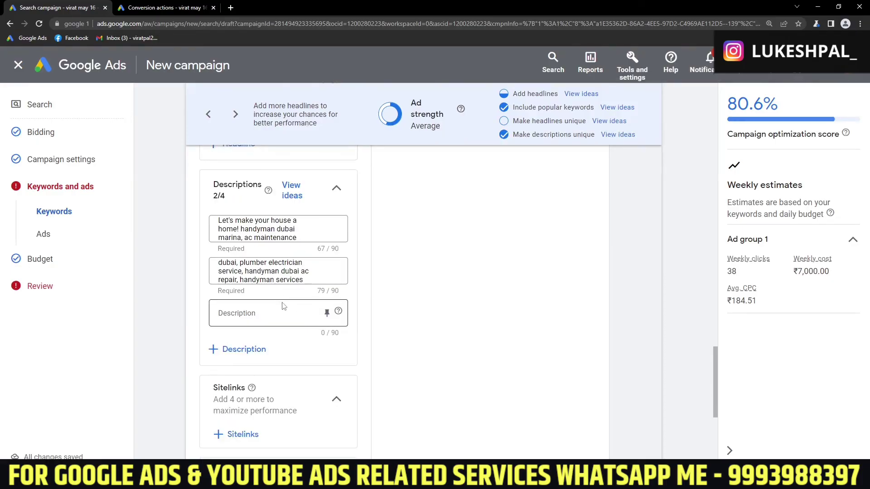
pyautogui.scroll(5, 282, 304)
pyautogui.scroll(6, 269, 283)
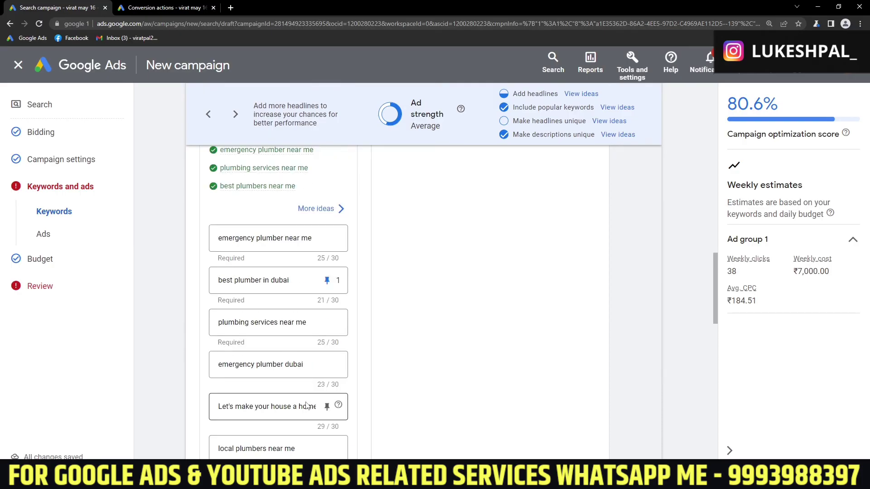
# Step: Remove the exclamation mark from the headline "Let's make your house a home!"
pyautogui.moveTo(298, 409); pyautogui.dragTo(320, 415)
pyautogui.click(319, 409)
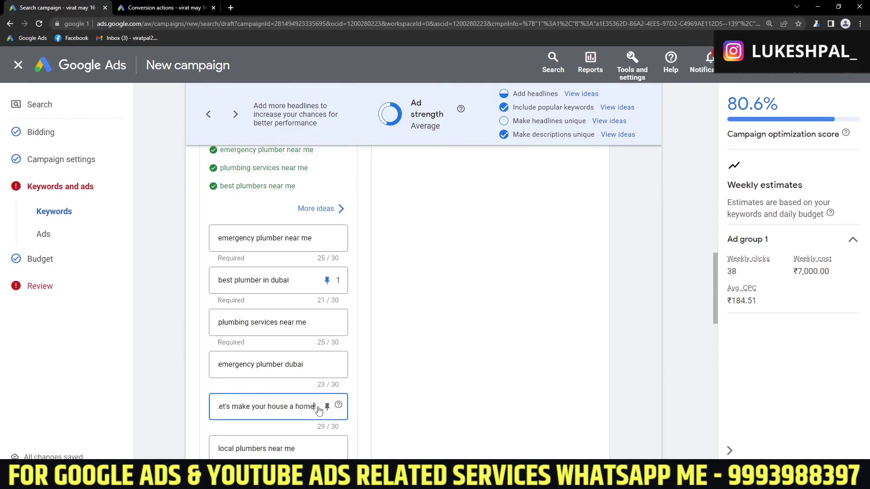
pyautogui.click(326, 407)
pyautogui.click(316, 408)
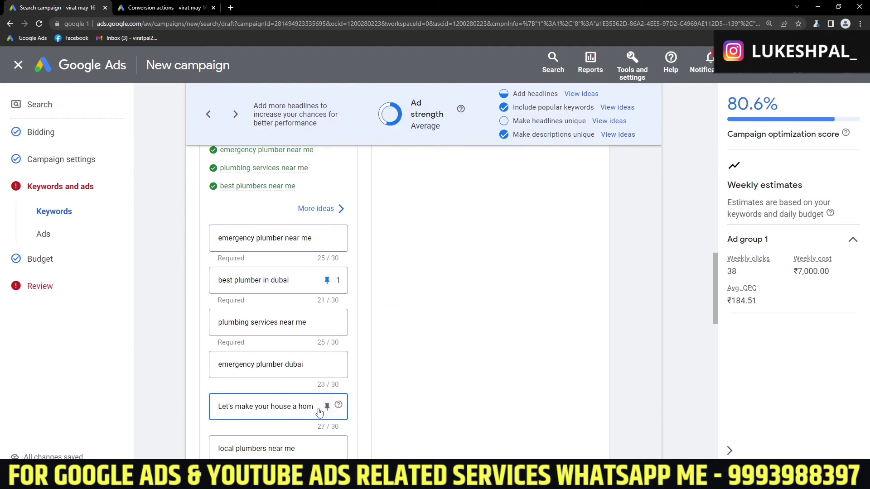
pyautogui.write('e!')
pyautogui.scroll(-10, 380, 370)
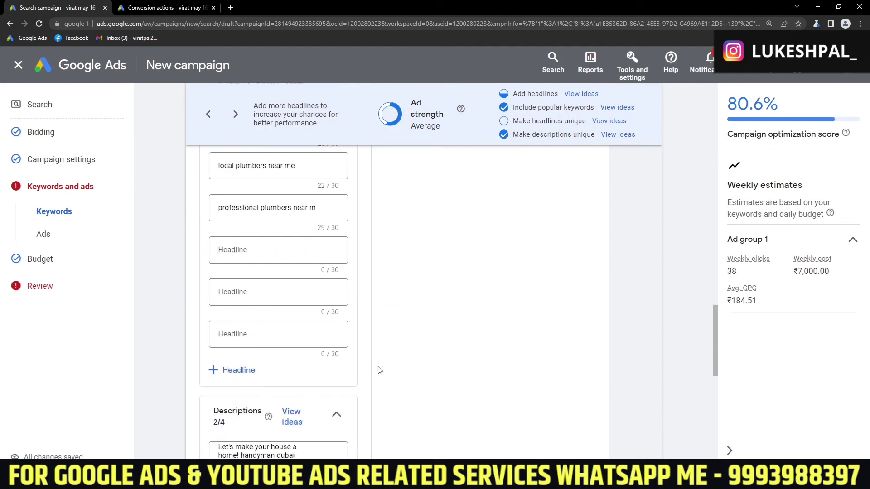
pyautogui.scroll(10, 381, 369)
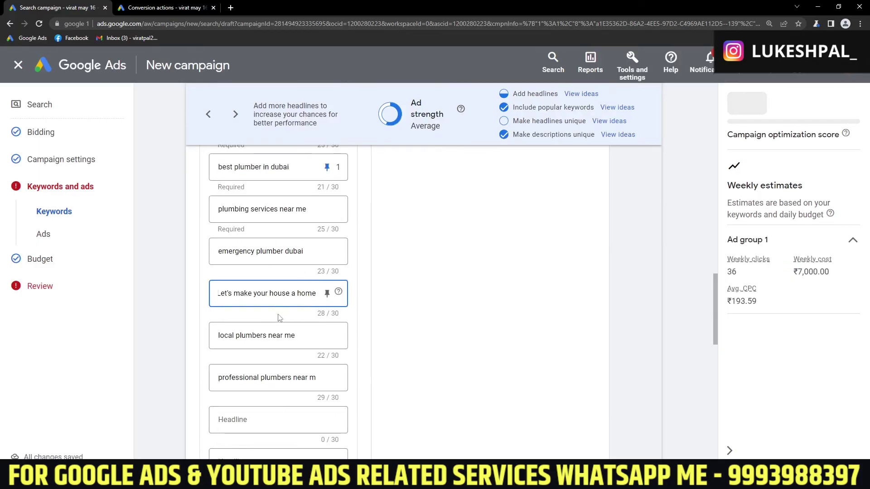
# Step: Recheck the ad's policy finding, then proceed past the budget stage to the campaign review, keeping the custom daily budget
pyautogui.scroll(6, 375, 338)
pyautogui.scroll(5, 375, 338)
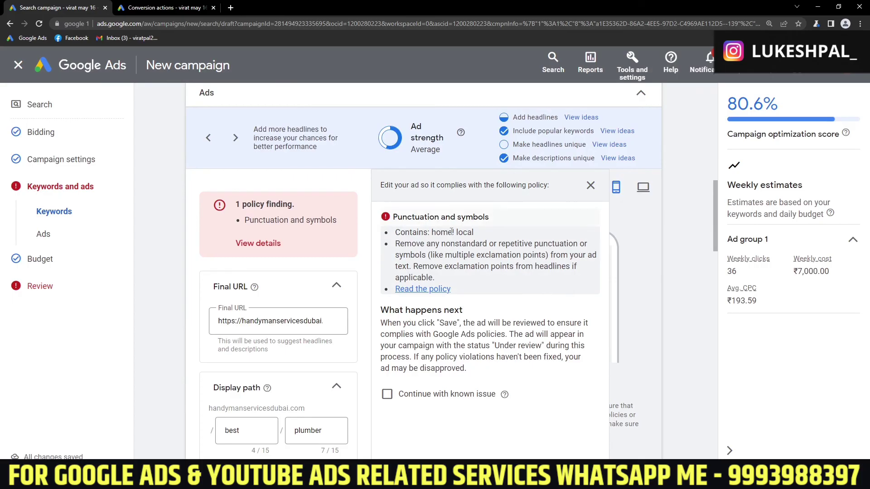
pyautogui.scroll(-15, 276, 395)
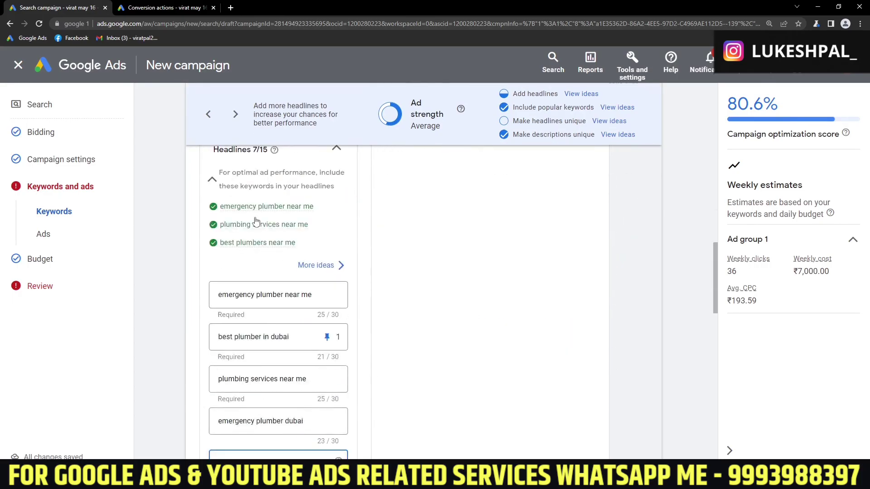
pyautogui.scroll(-2, 486, 289)
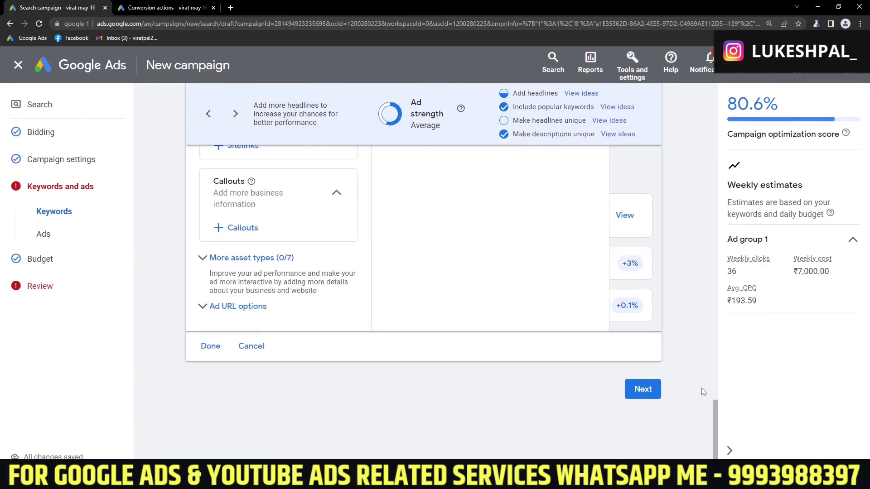
pyautogui.click(644, 389)
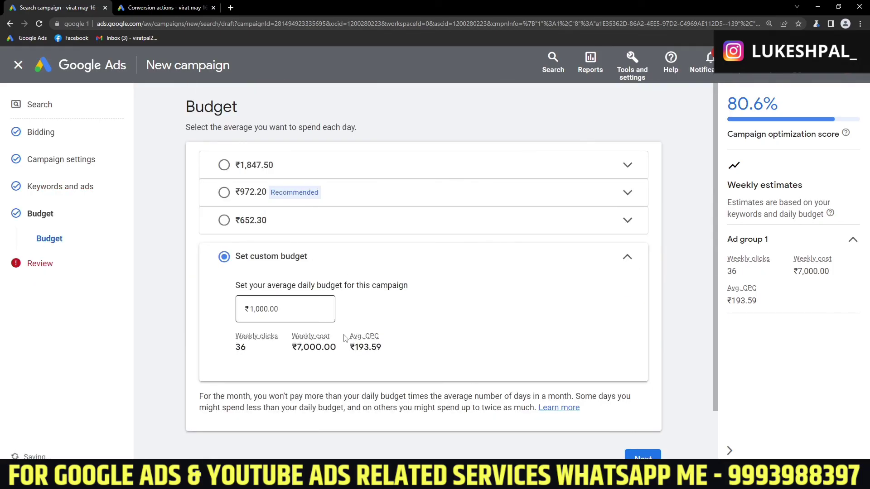
pyautogui.click(643, 456)
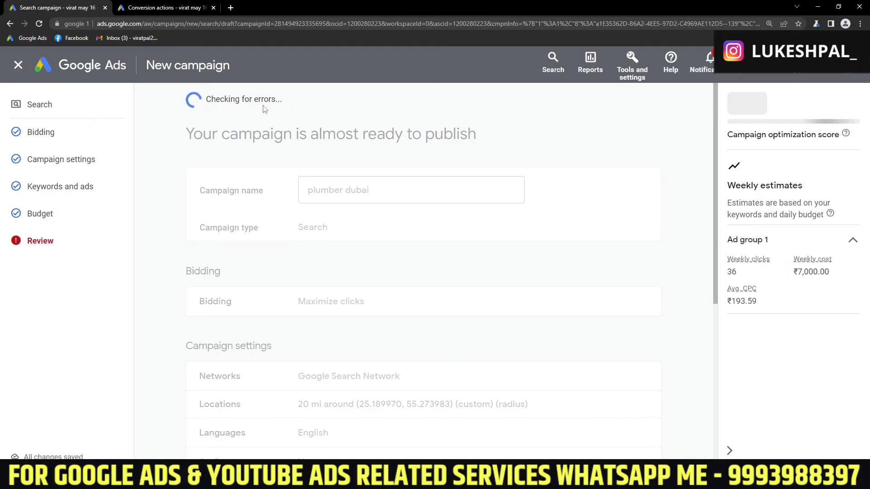
# Step: Check the campaign summary and publish the campaign, accepting that it has missing information
pyautogui.scroll(-10, 420, 289)
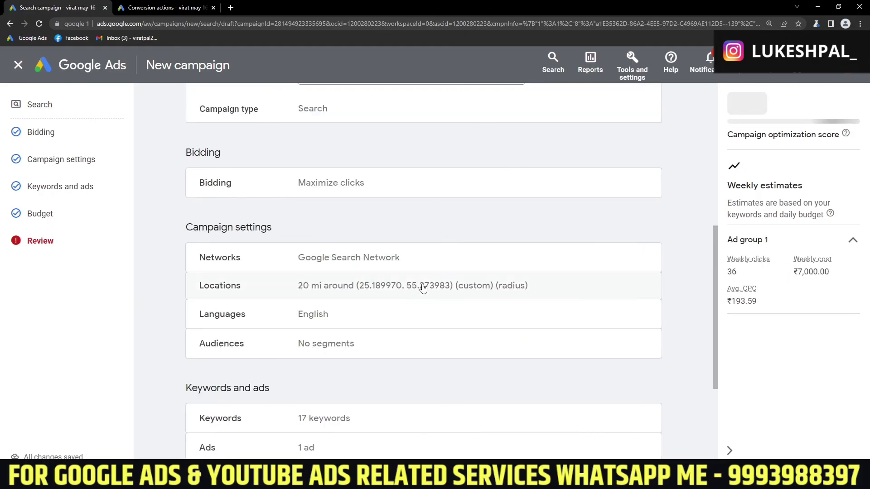
pyautogui.scroll(-10, 423, 284)
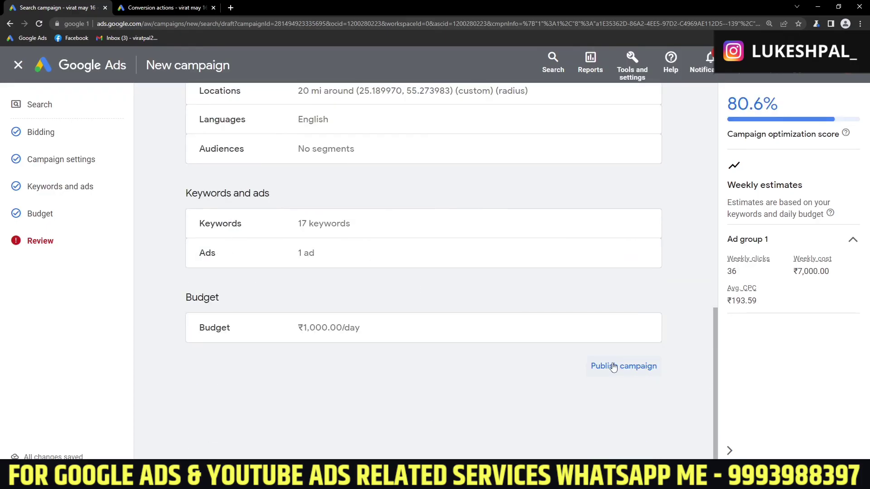
pyautogui.click(615, 368)
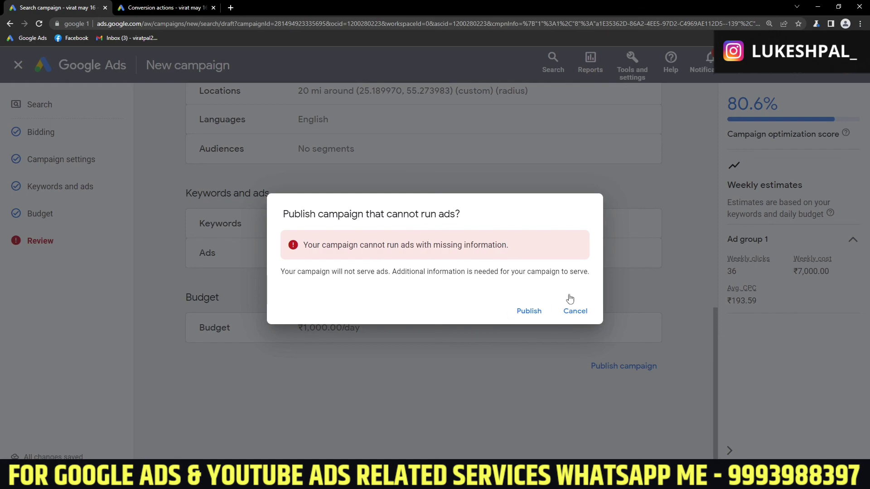
pyautogui.click(528, 313)
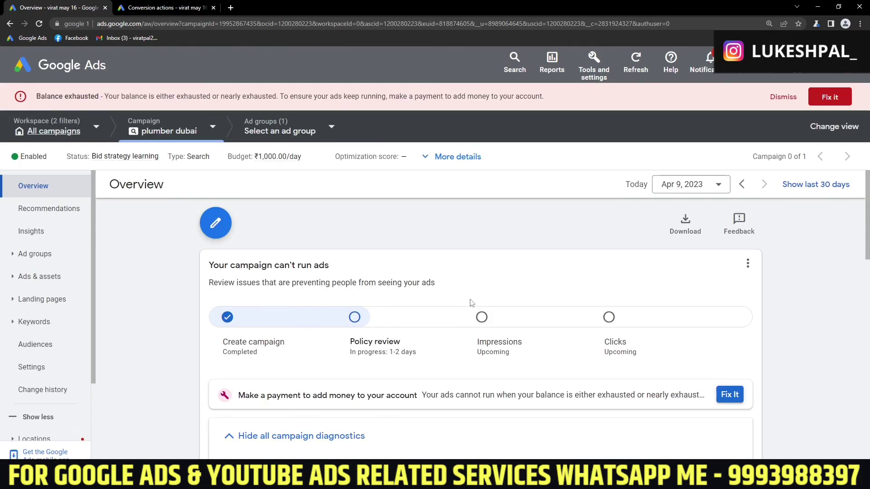
# Step: Examine the published campaign's diagnostics on its overview, especially the account status
pyautogui.scroll(-3, 475, 300)
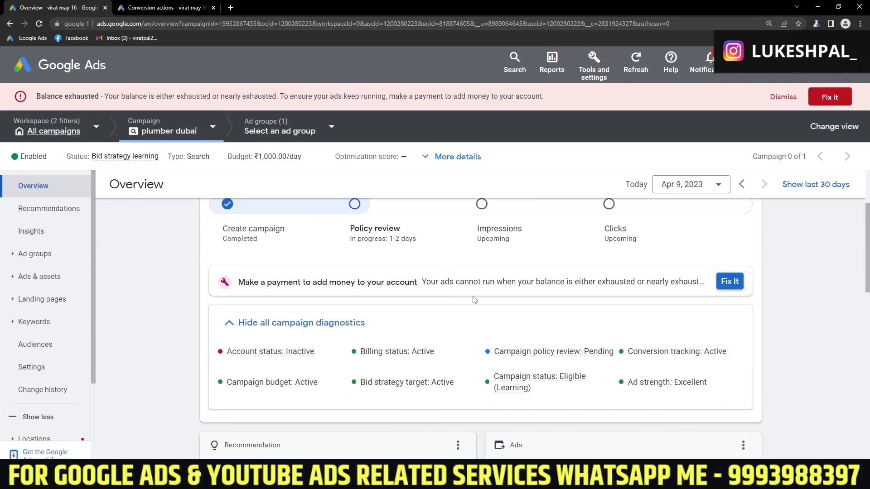
pyautogui.moveTo(310, 355)
pyautogui.moveTo(310, 356); pyautogui.dragTo(237, 359)
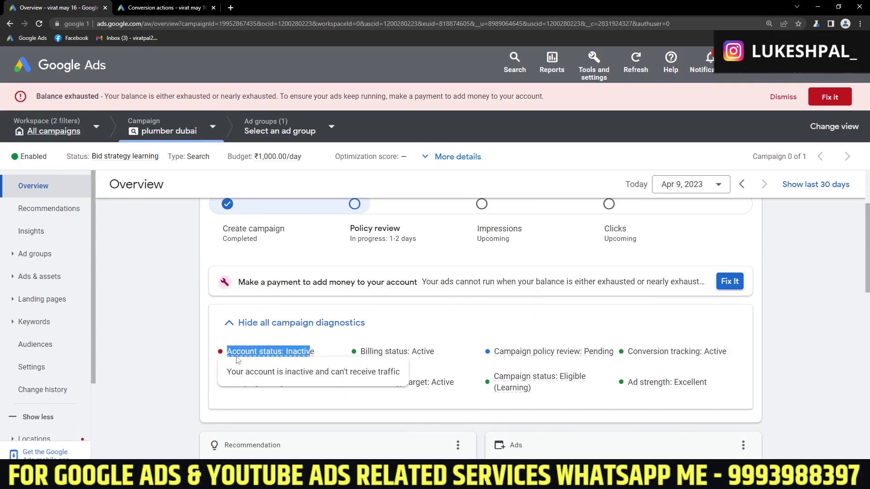
pyautogui.click(304, 356)
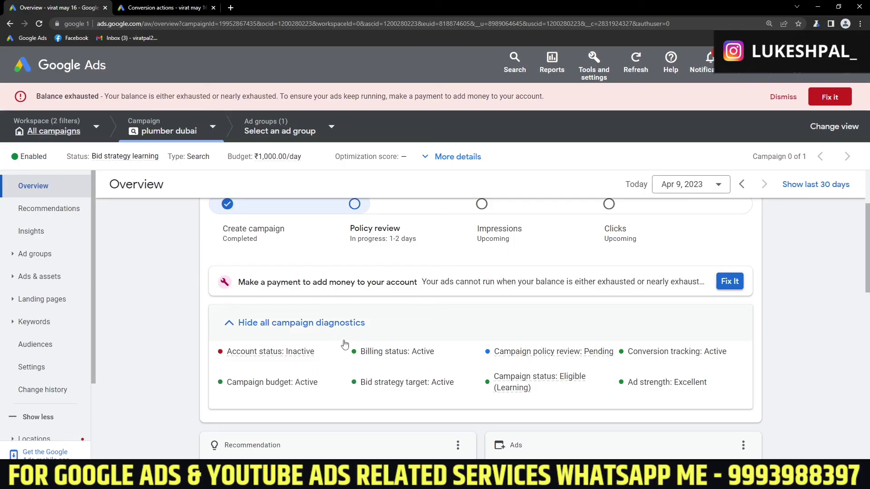
pyautogui.scroll(2, 371, 319)
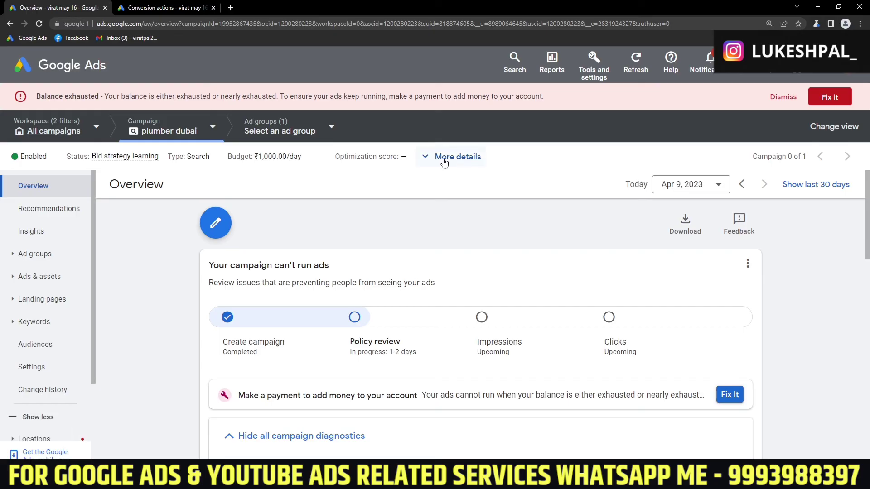
# Step: Show the "plumber dubai" campaign's details, go to its editable settings and open the bidding settings
pyautogui.click(457, 157)
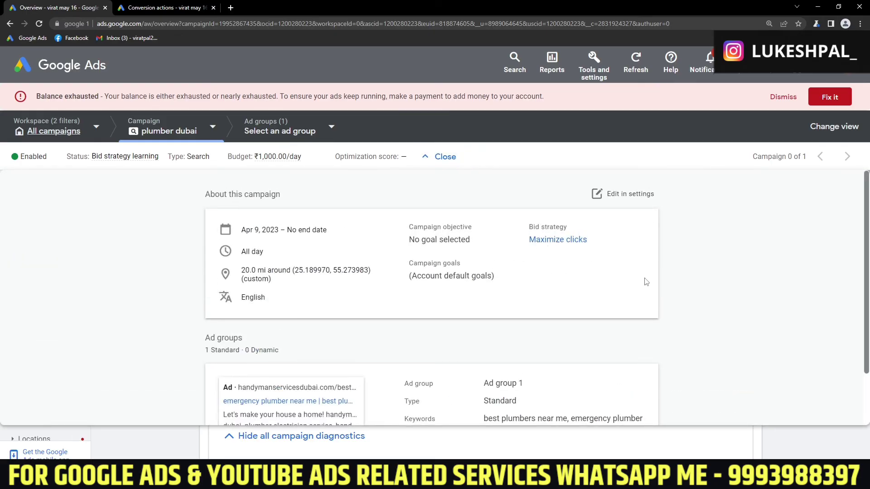
pyautogui.click(641, 198)
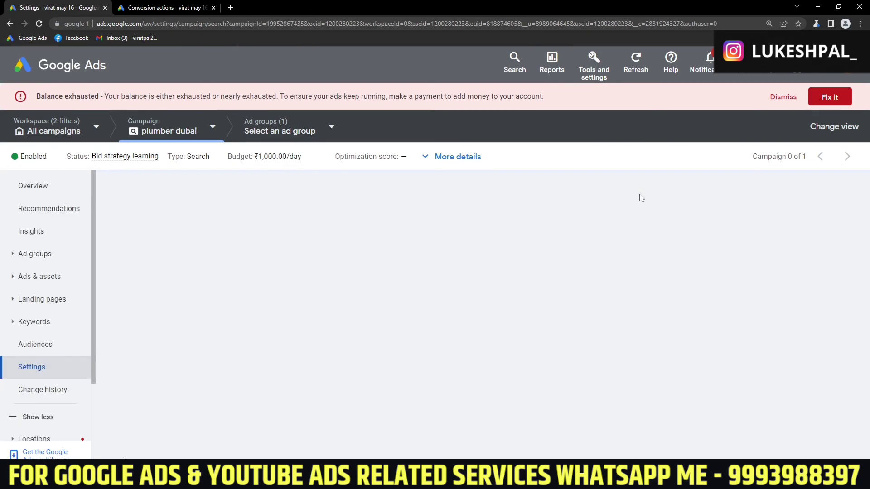
pyautogui.scroll(-1, 524, 295)
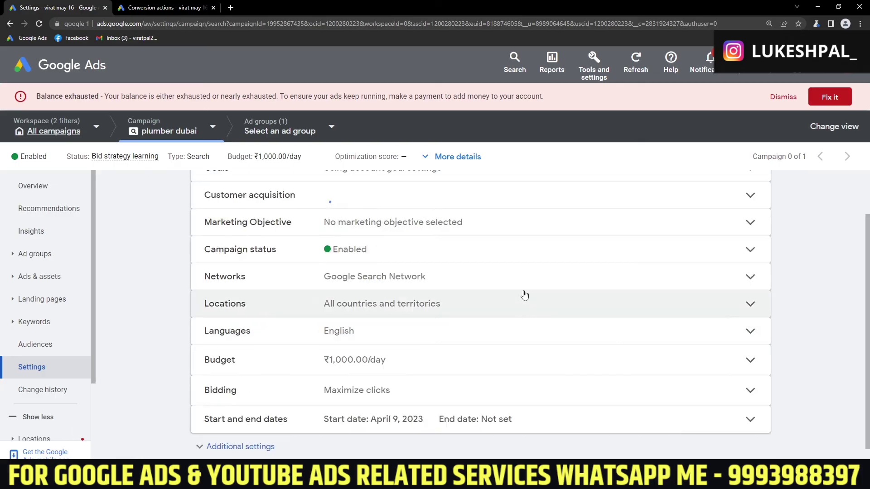
pyautogui.scroll(-1, 523, 295)
pyautogui.click(409, 364)
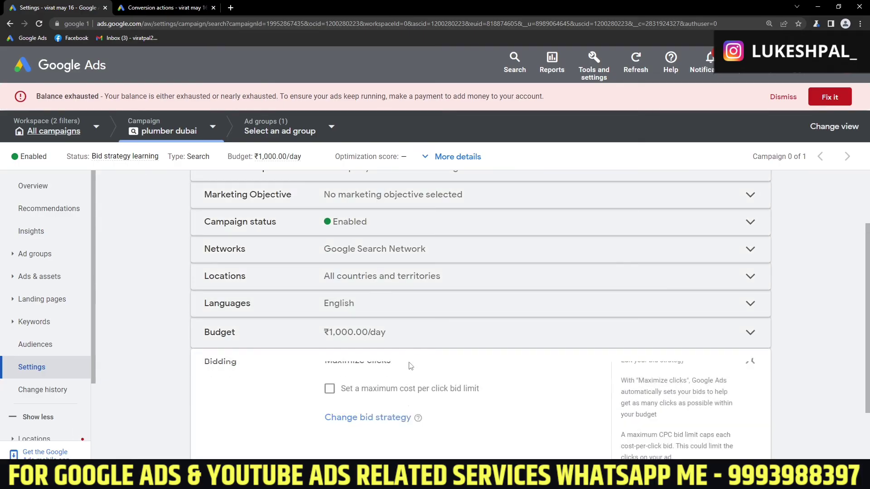
pyautogui.click(364, 316)
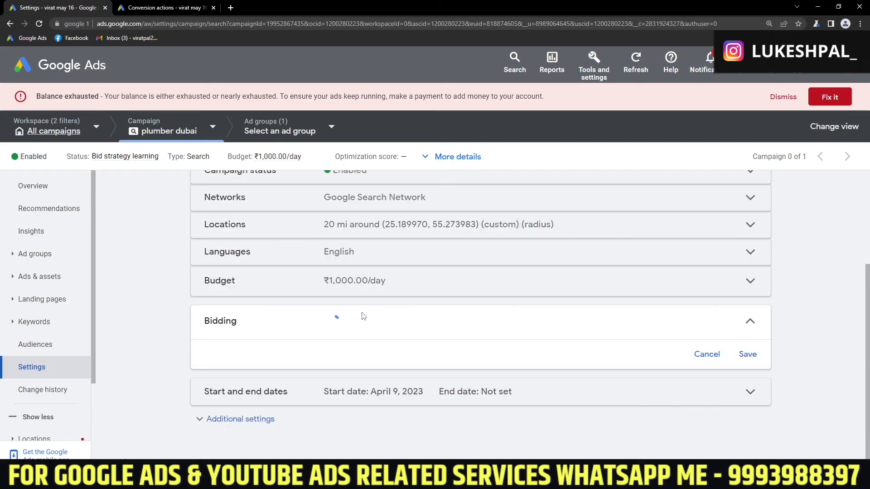